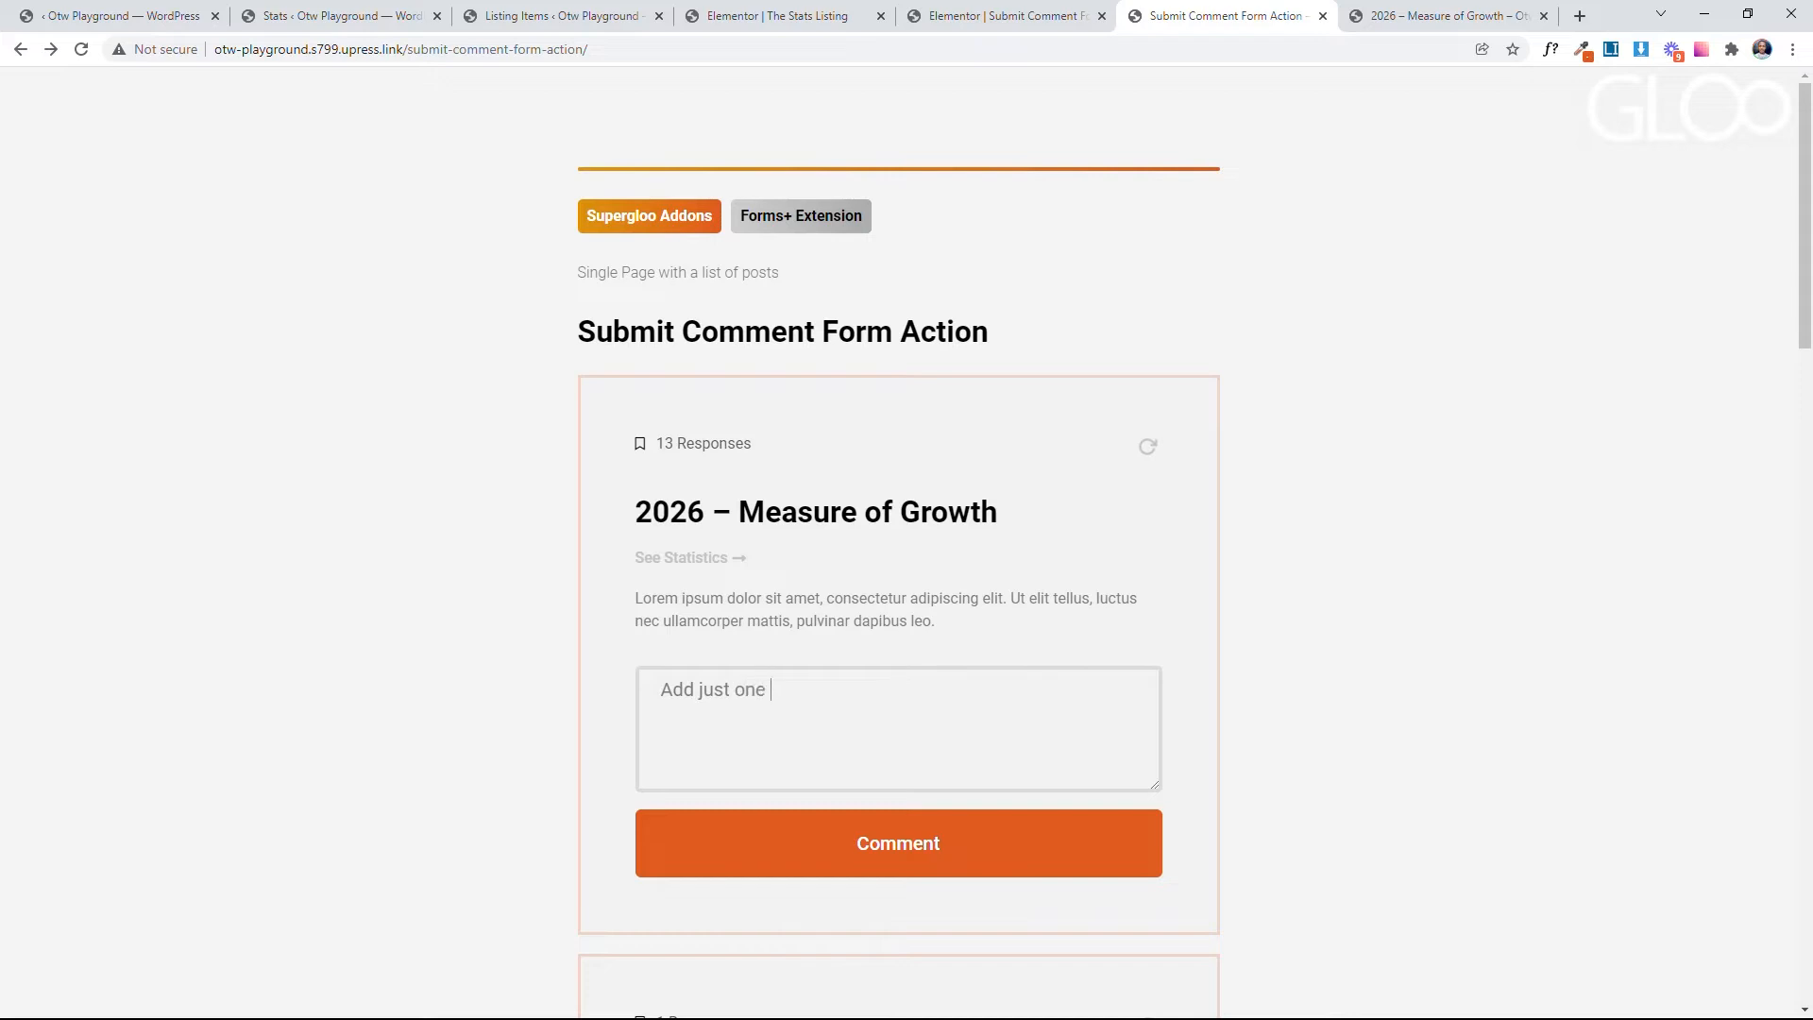
Step: Submit the comment "Add just one more" on the 2026 – Measure of Growth card and check it on the refreshed post page
left_click(895, 874)
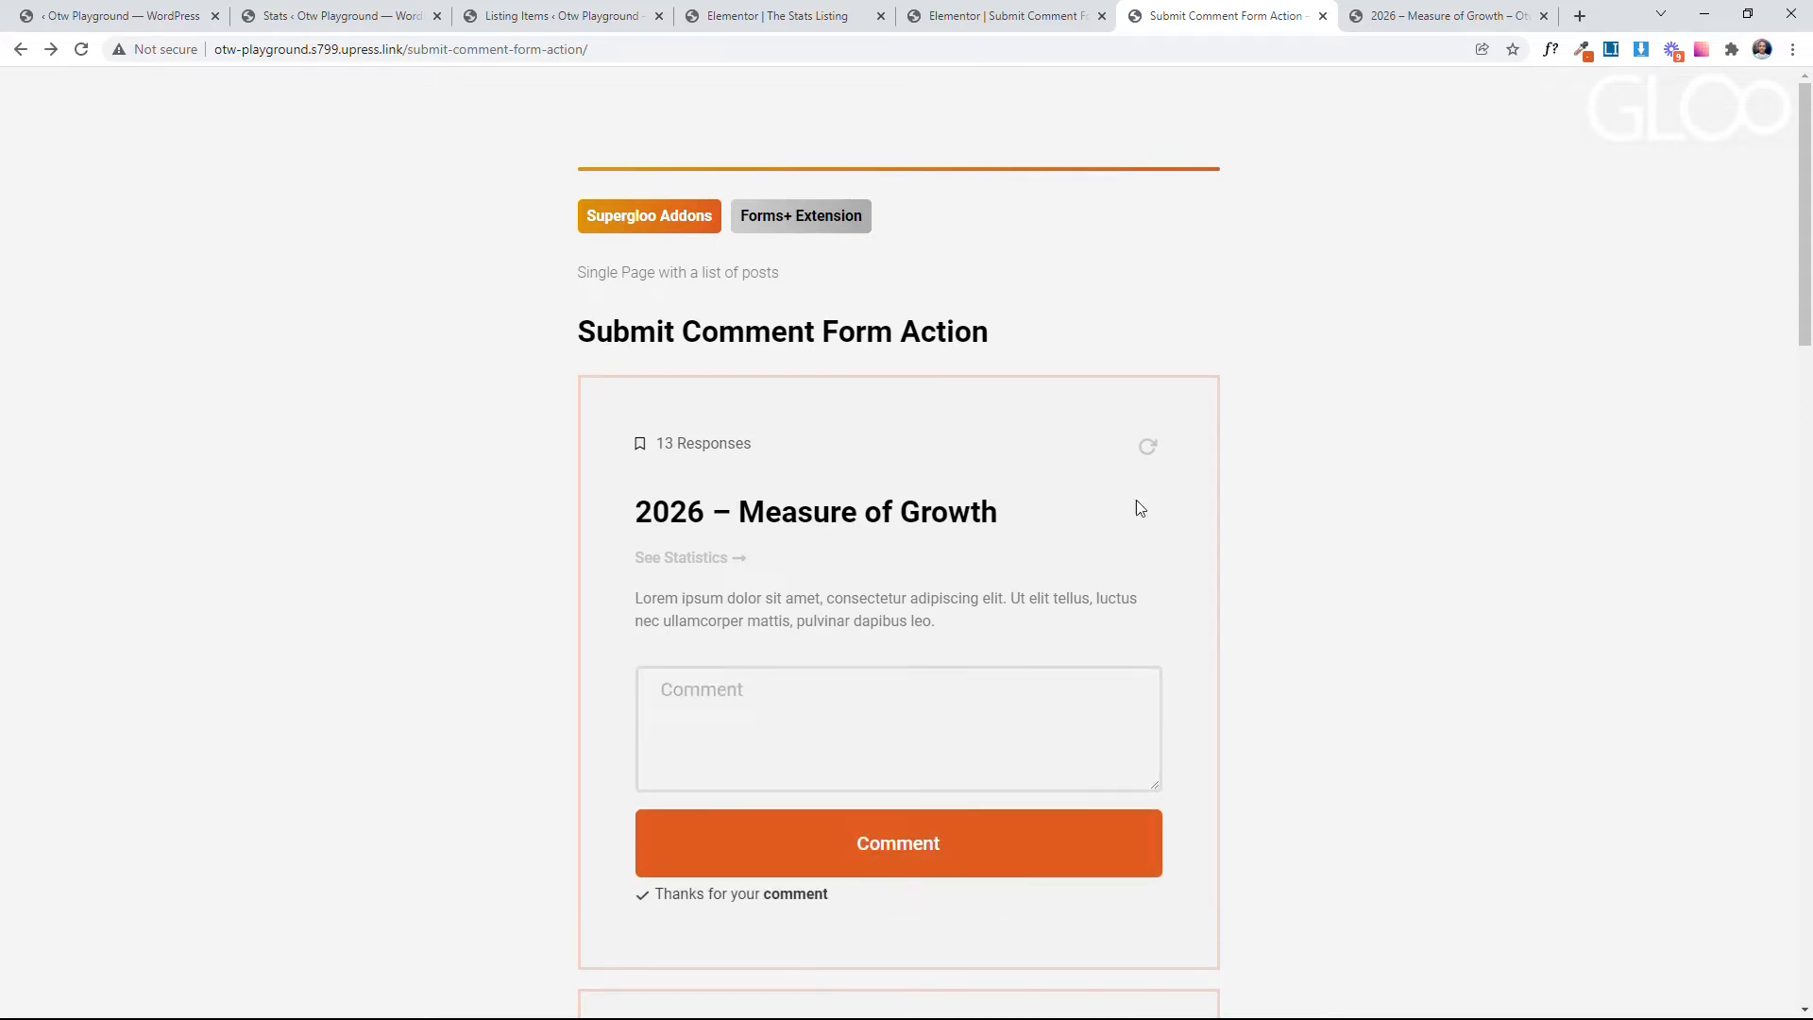
left_click(1409, 16)
left_click(82, 49)
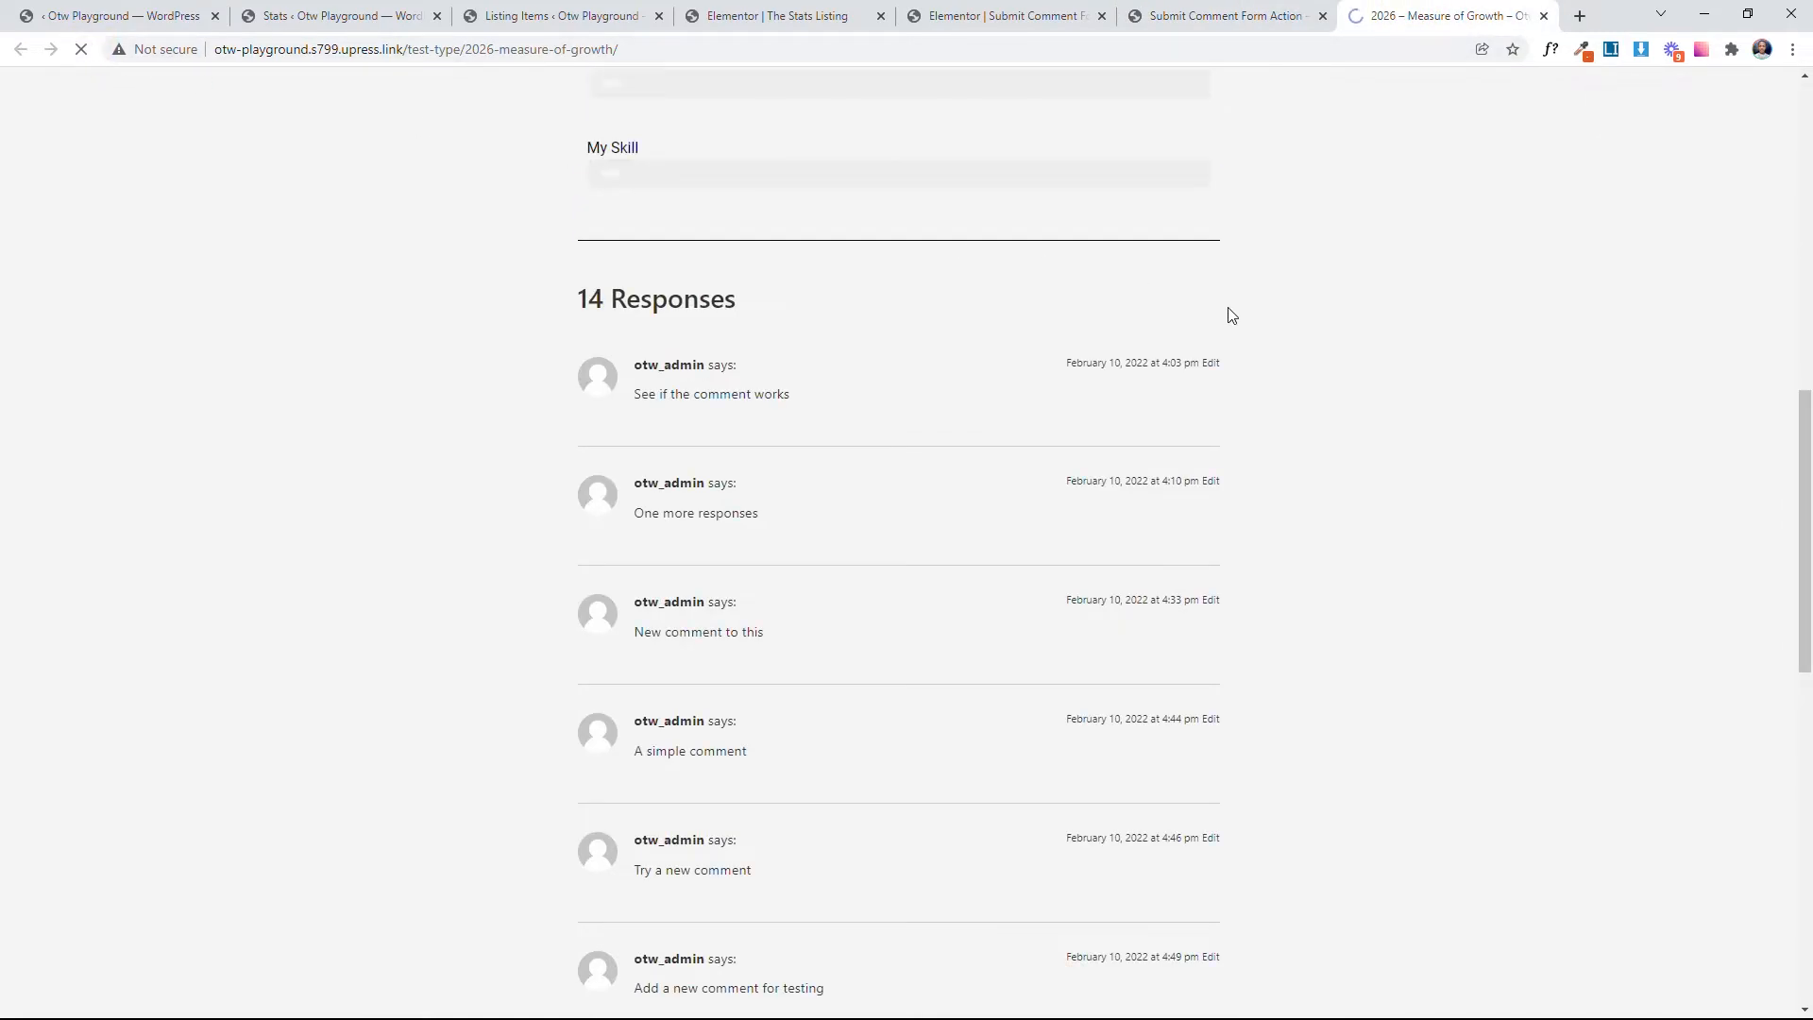
scroll(870, 437, "down", 10)
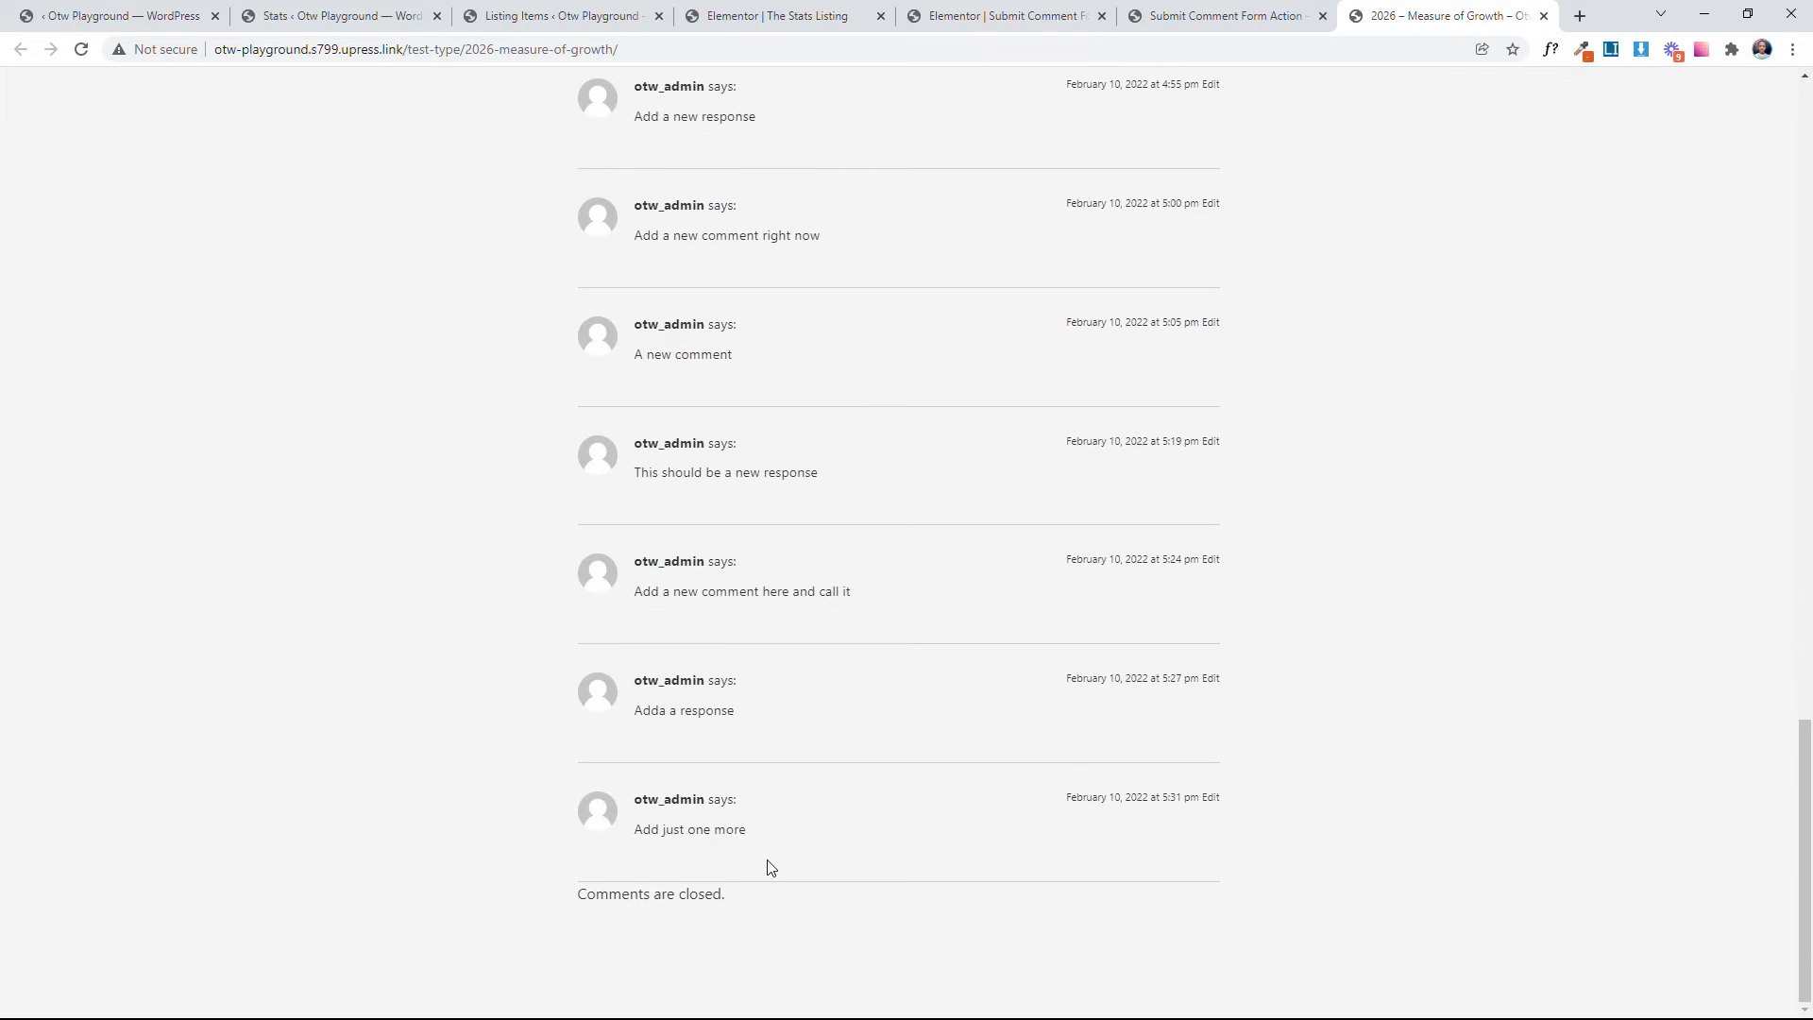
left_click_drag(791, 841, 614, 823)
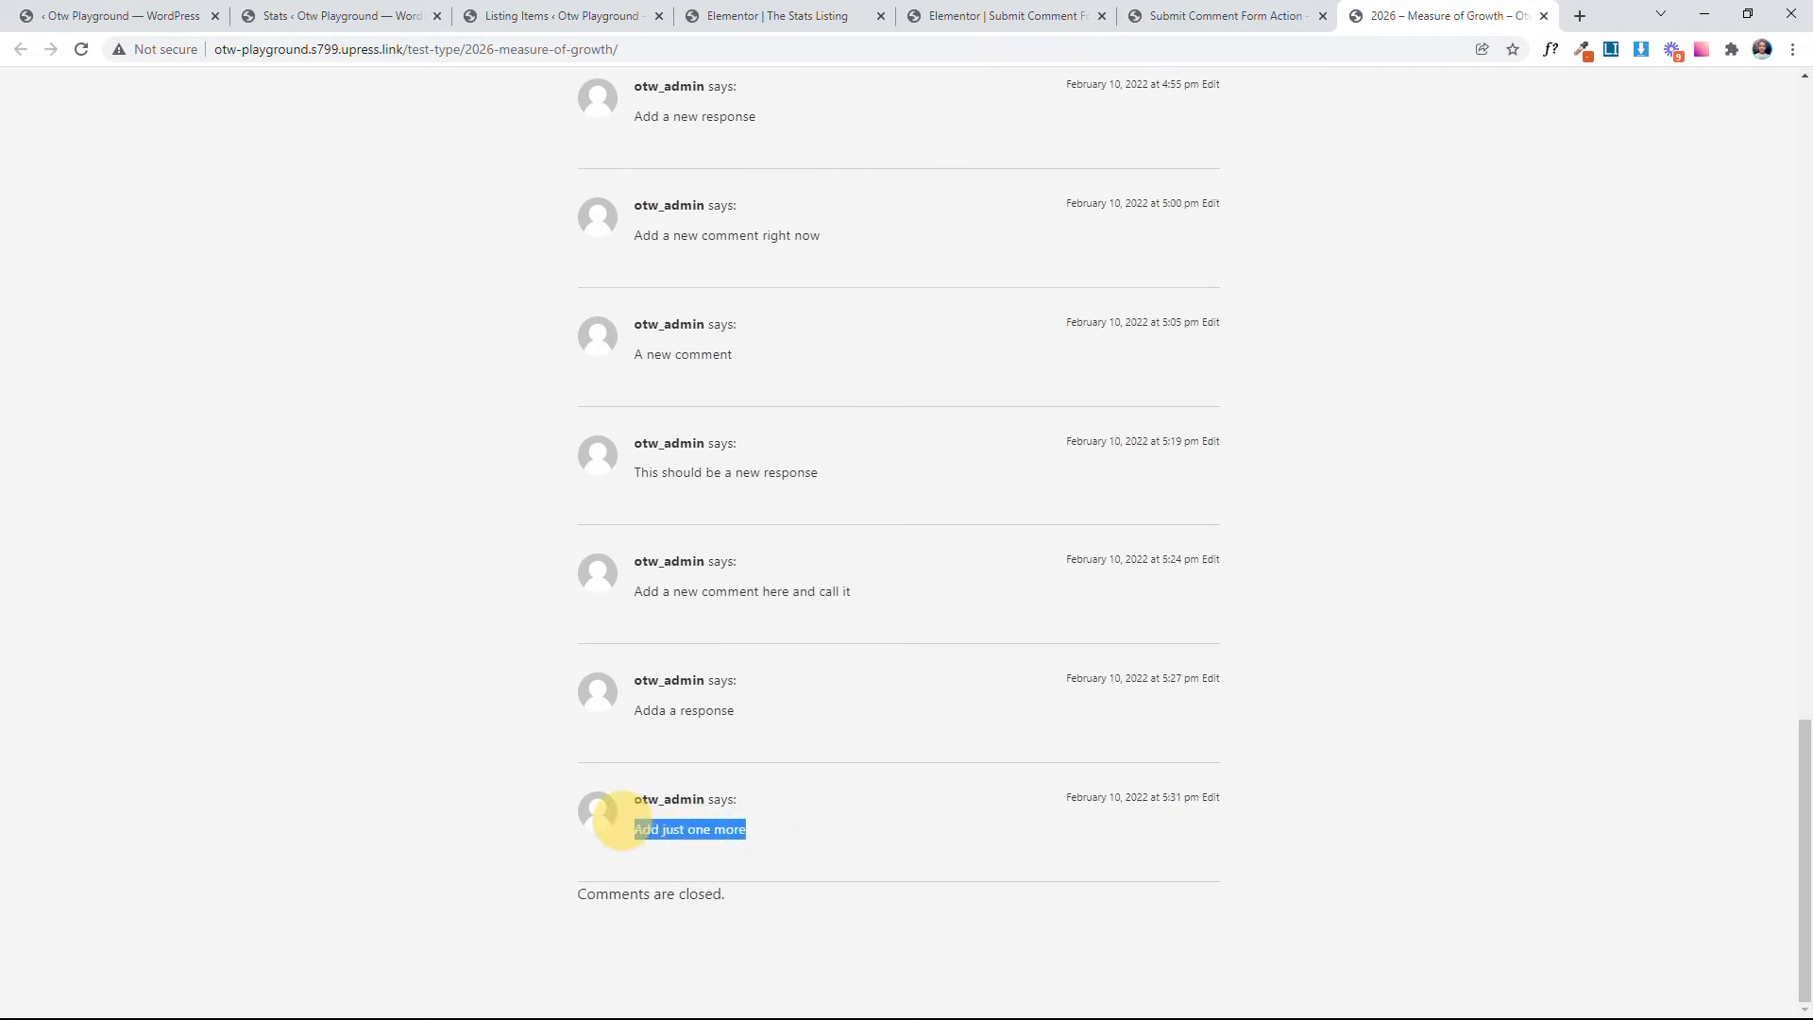
left_click(1287, 650)
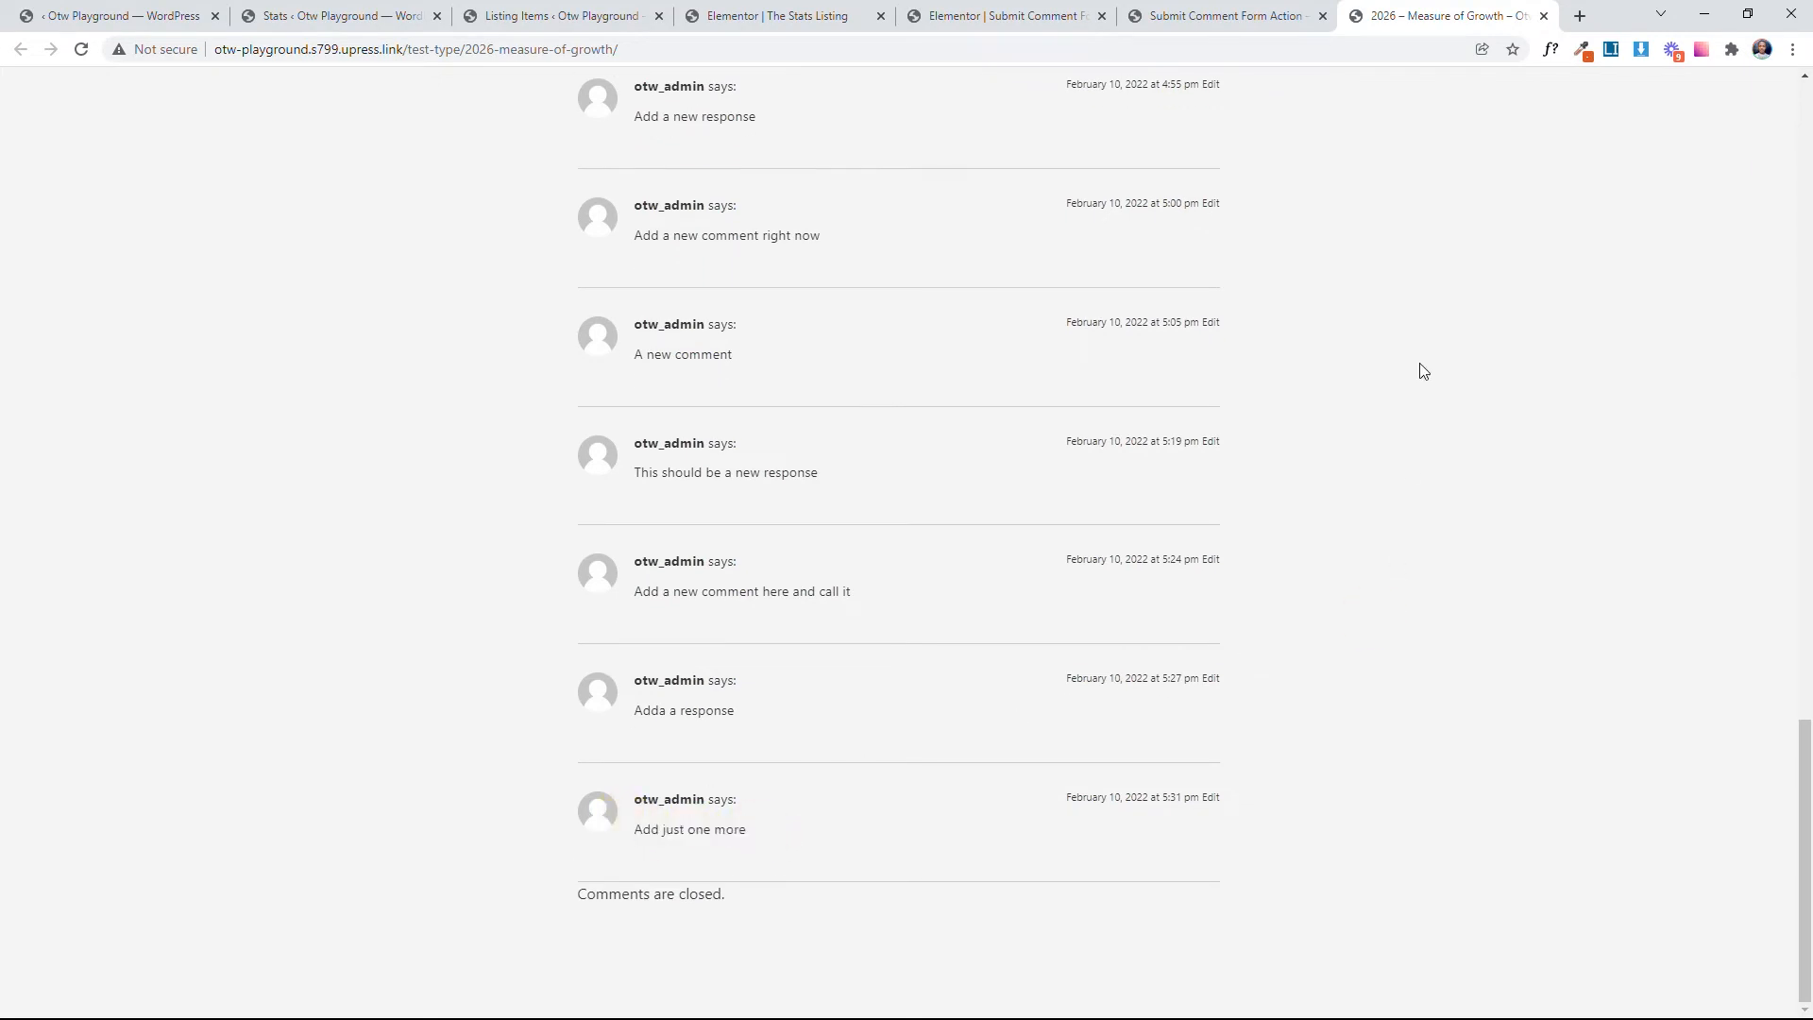
left_click(1245, 17)
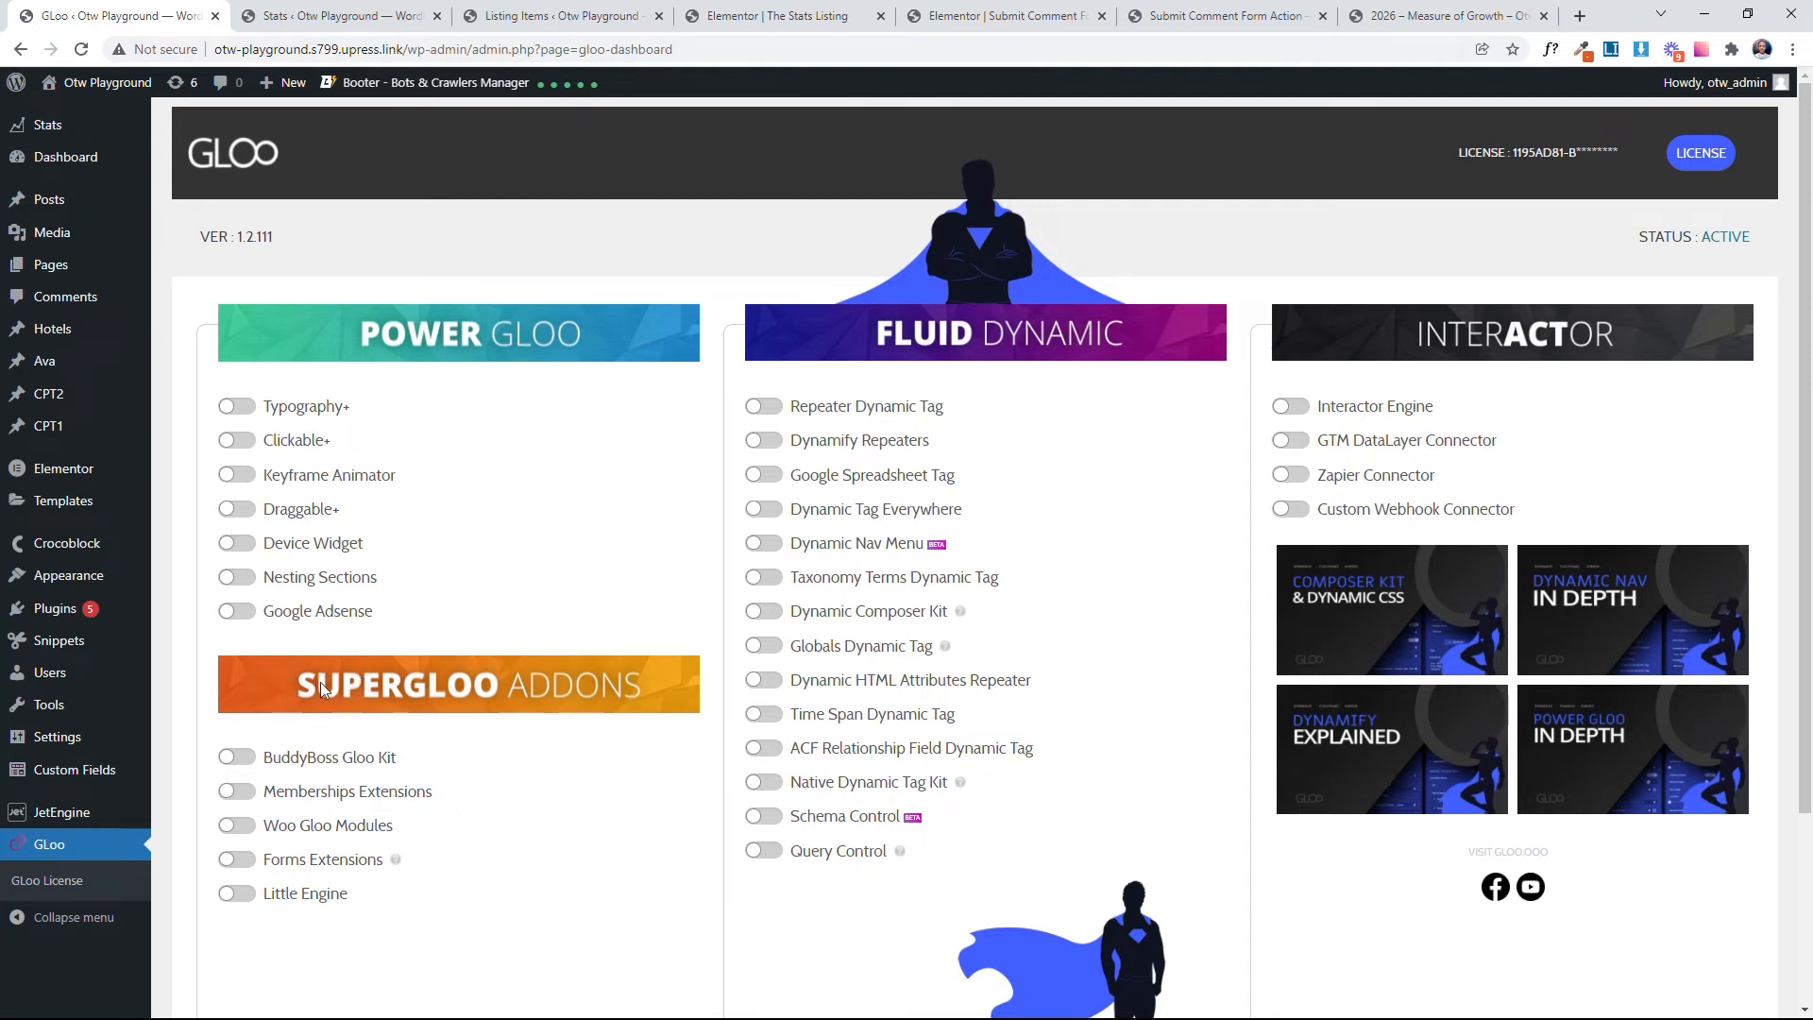
Step: Enable Forms Extensions in GLoo and turn on Submit Comment Form Action in its settings
left_click(238, 861)
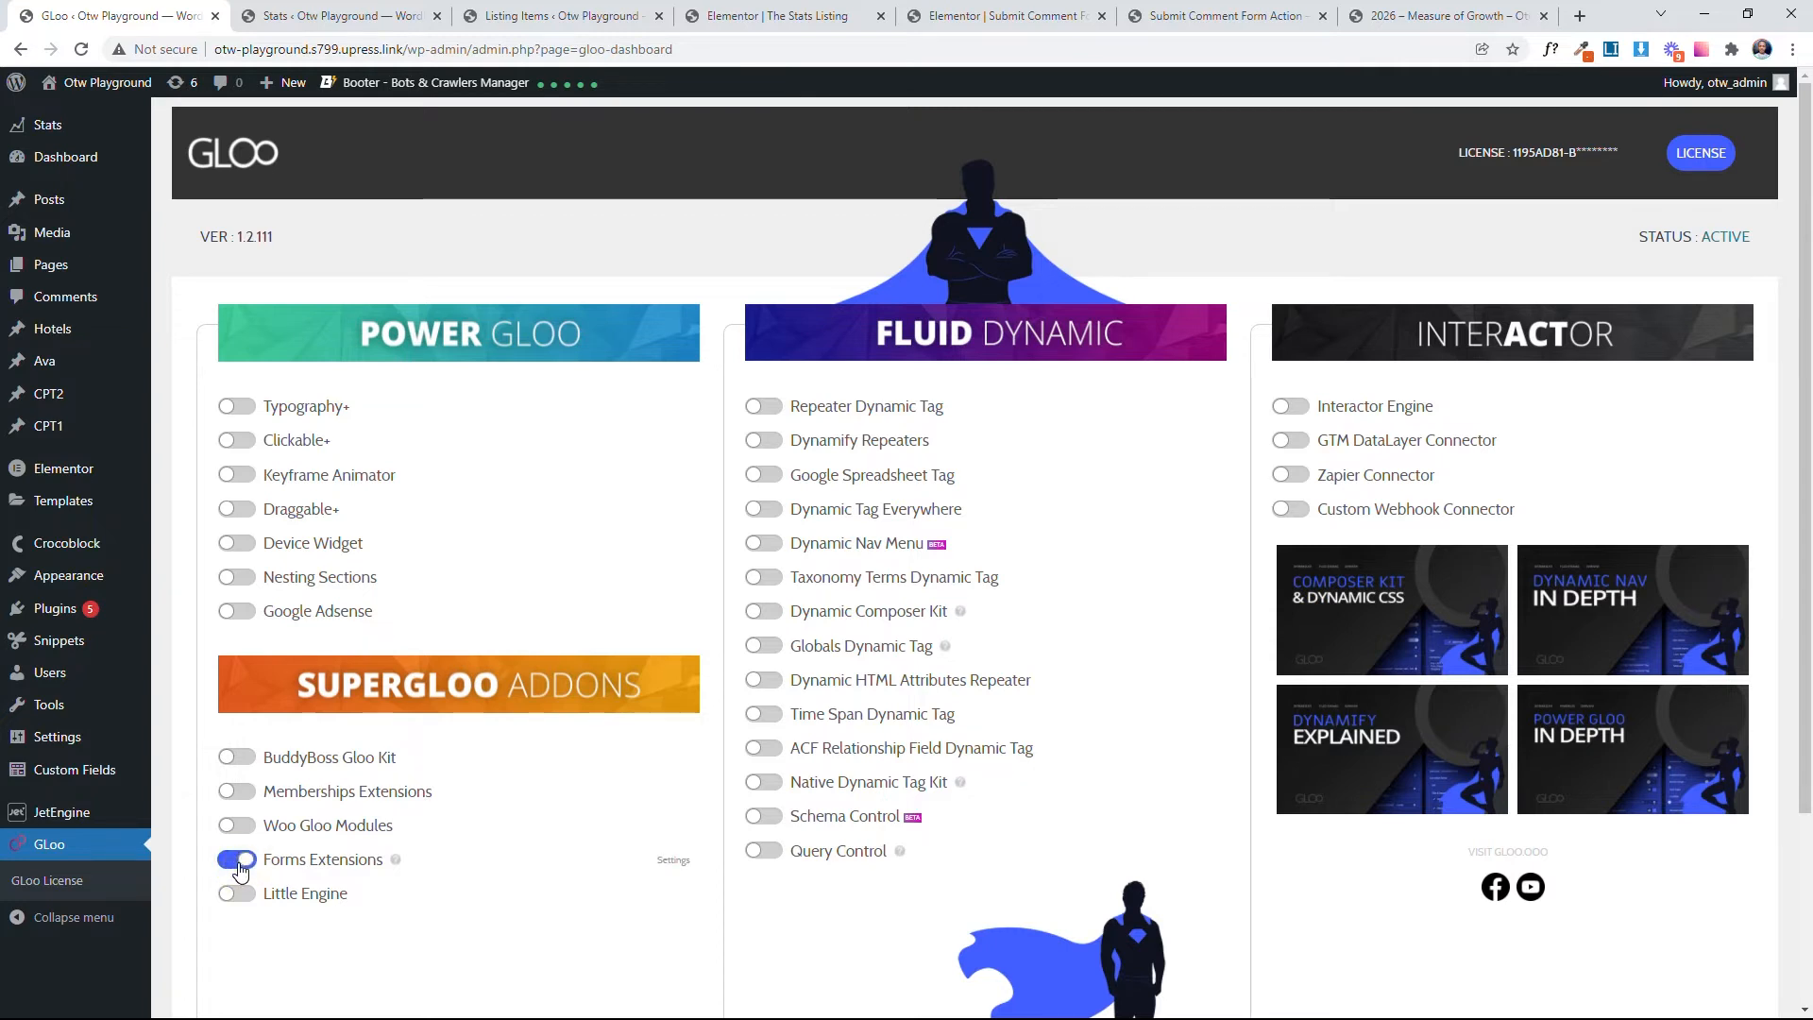
left_click(676, 860)
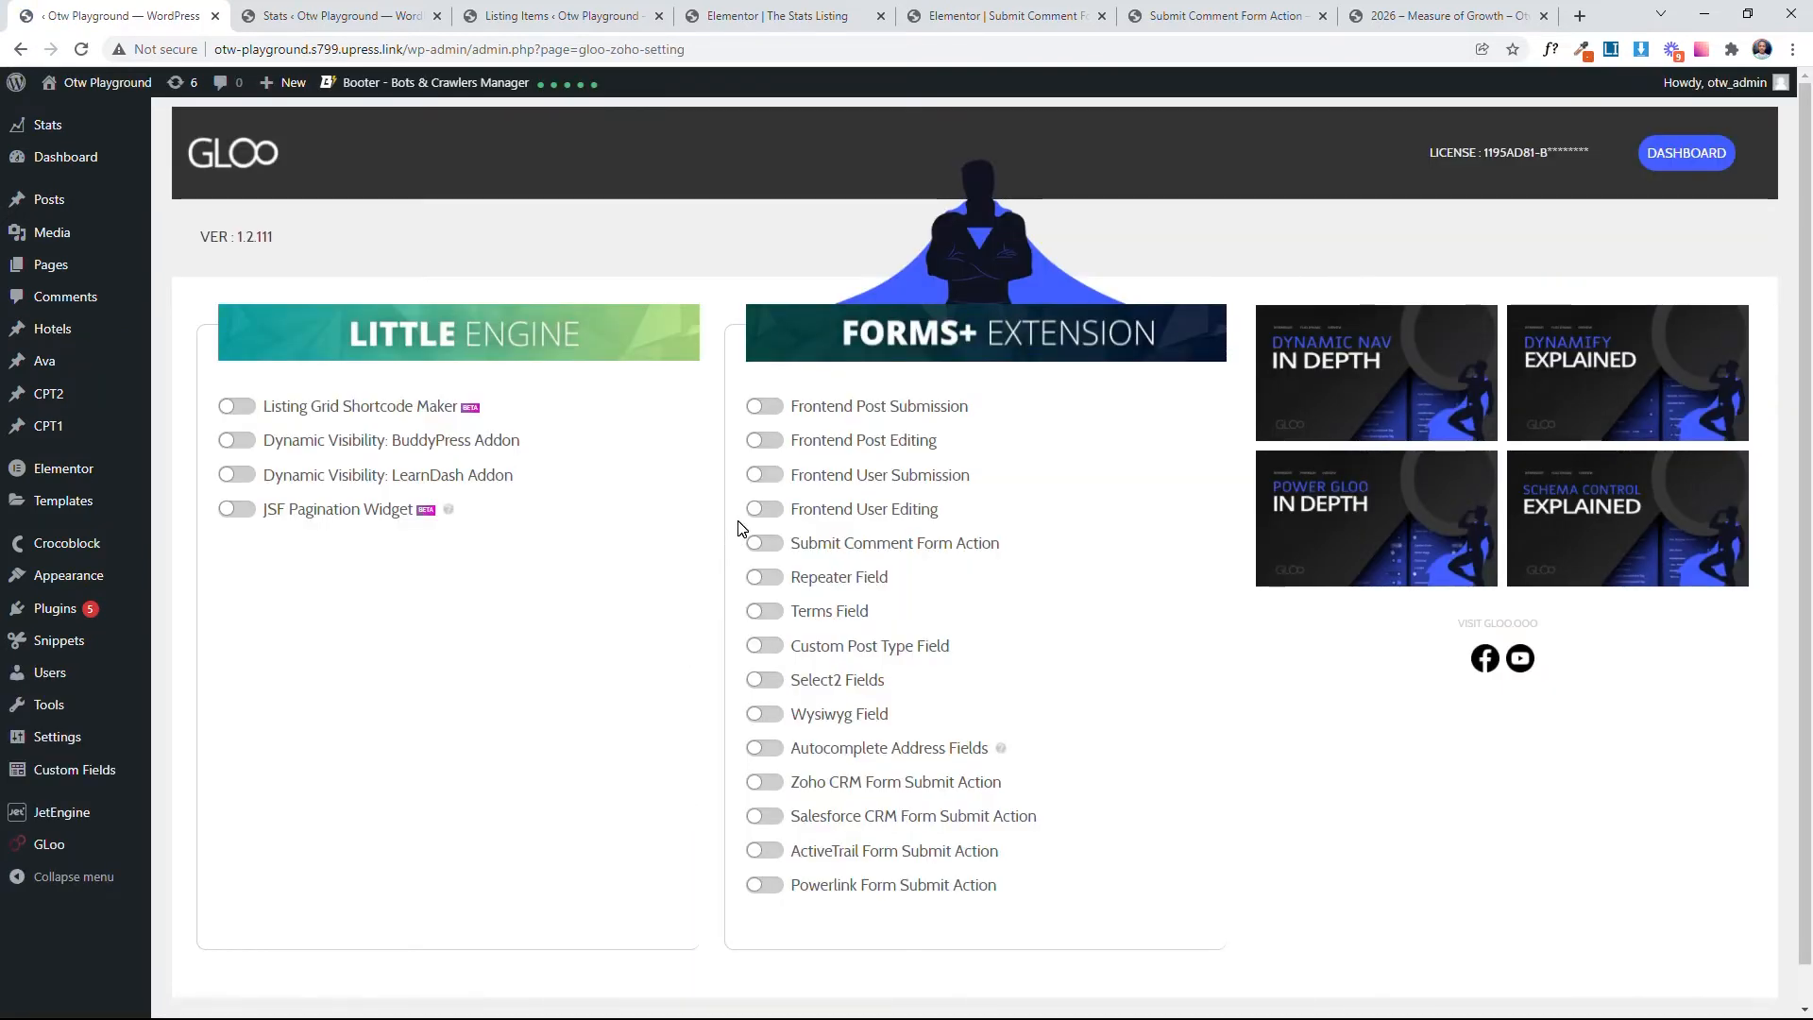
left_click(760, 548)
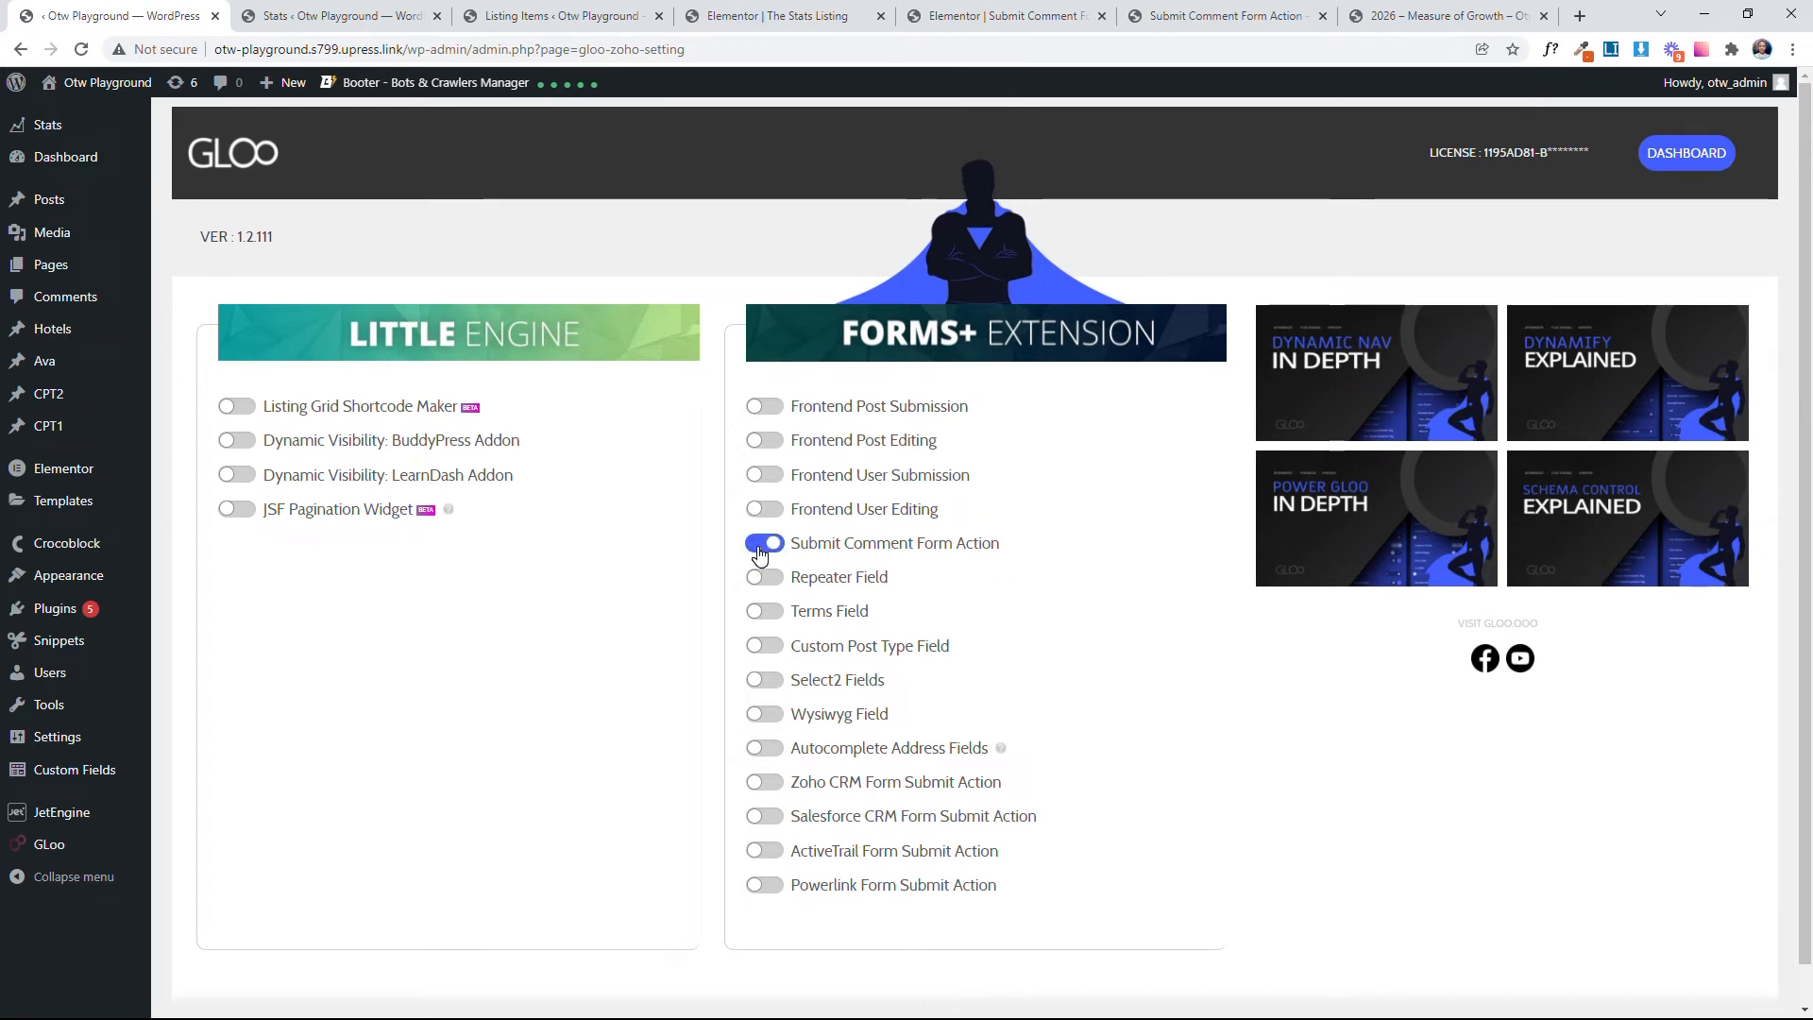
Step: Check which post type The Stats Listing is assigned to among the JetEngine listing items
left_click(594, 11)
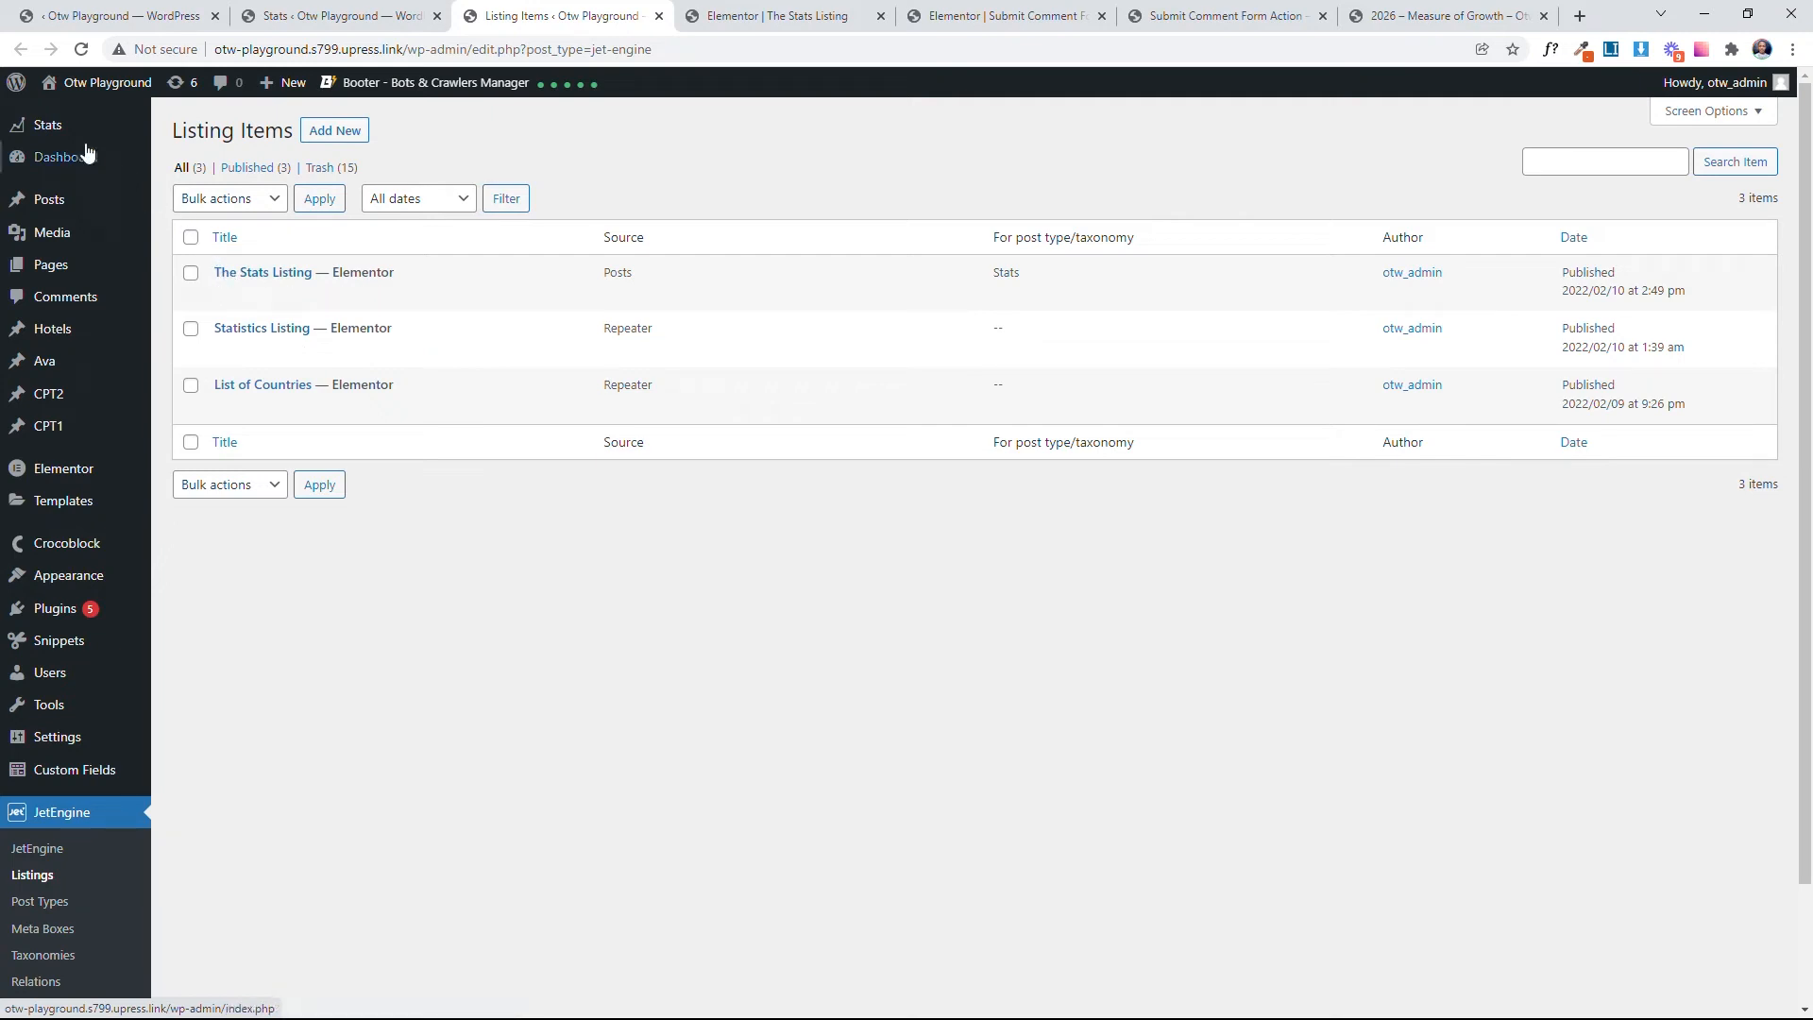
left_click_drag(989, 271, 1059, 272)
left_click(1061, 272)
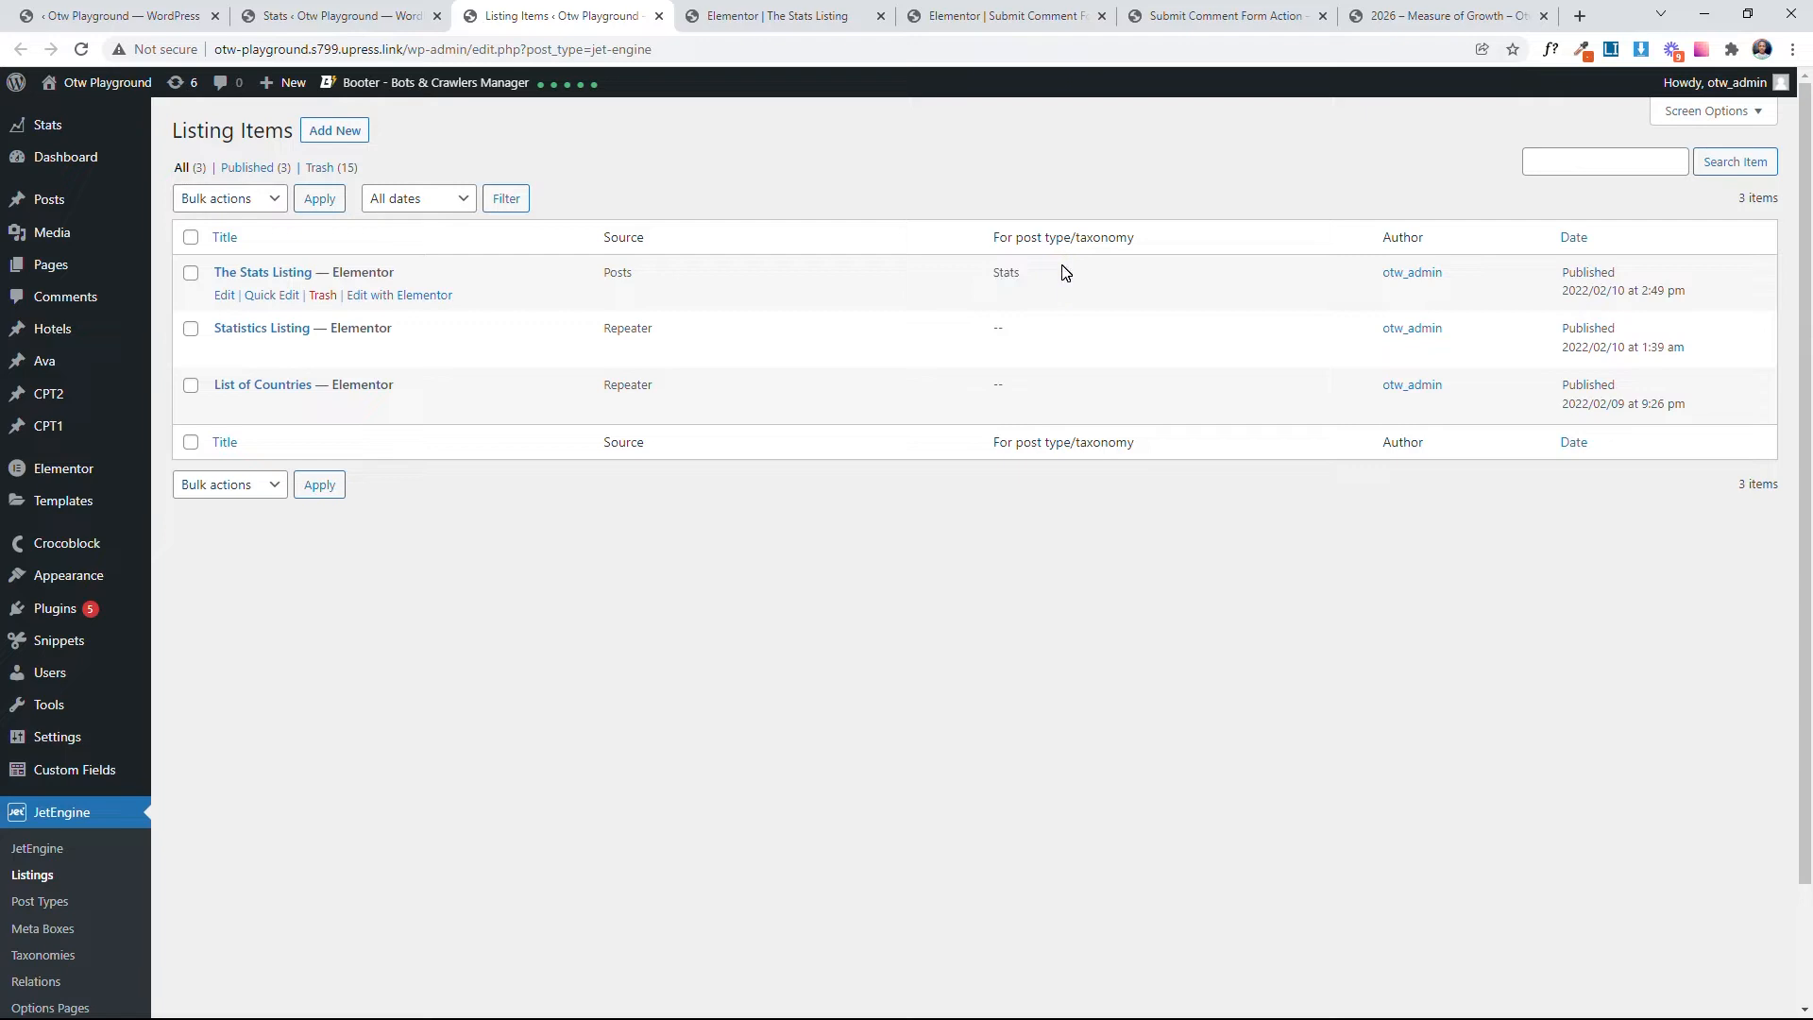
Step: In The Stats Listing template, search the widgets for "comment" and add a Form widget below the description text
left_click(796, 17)
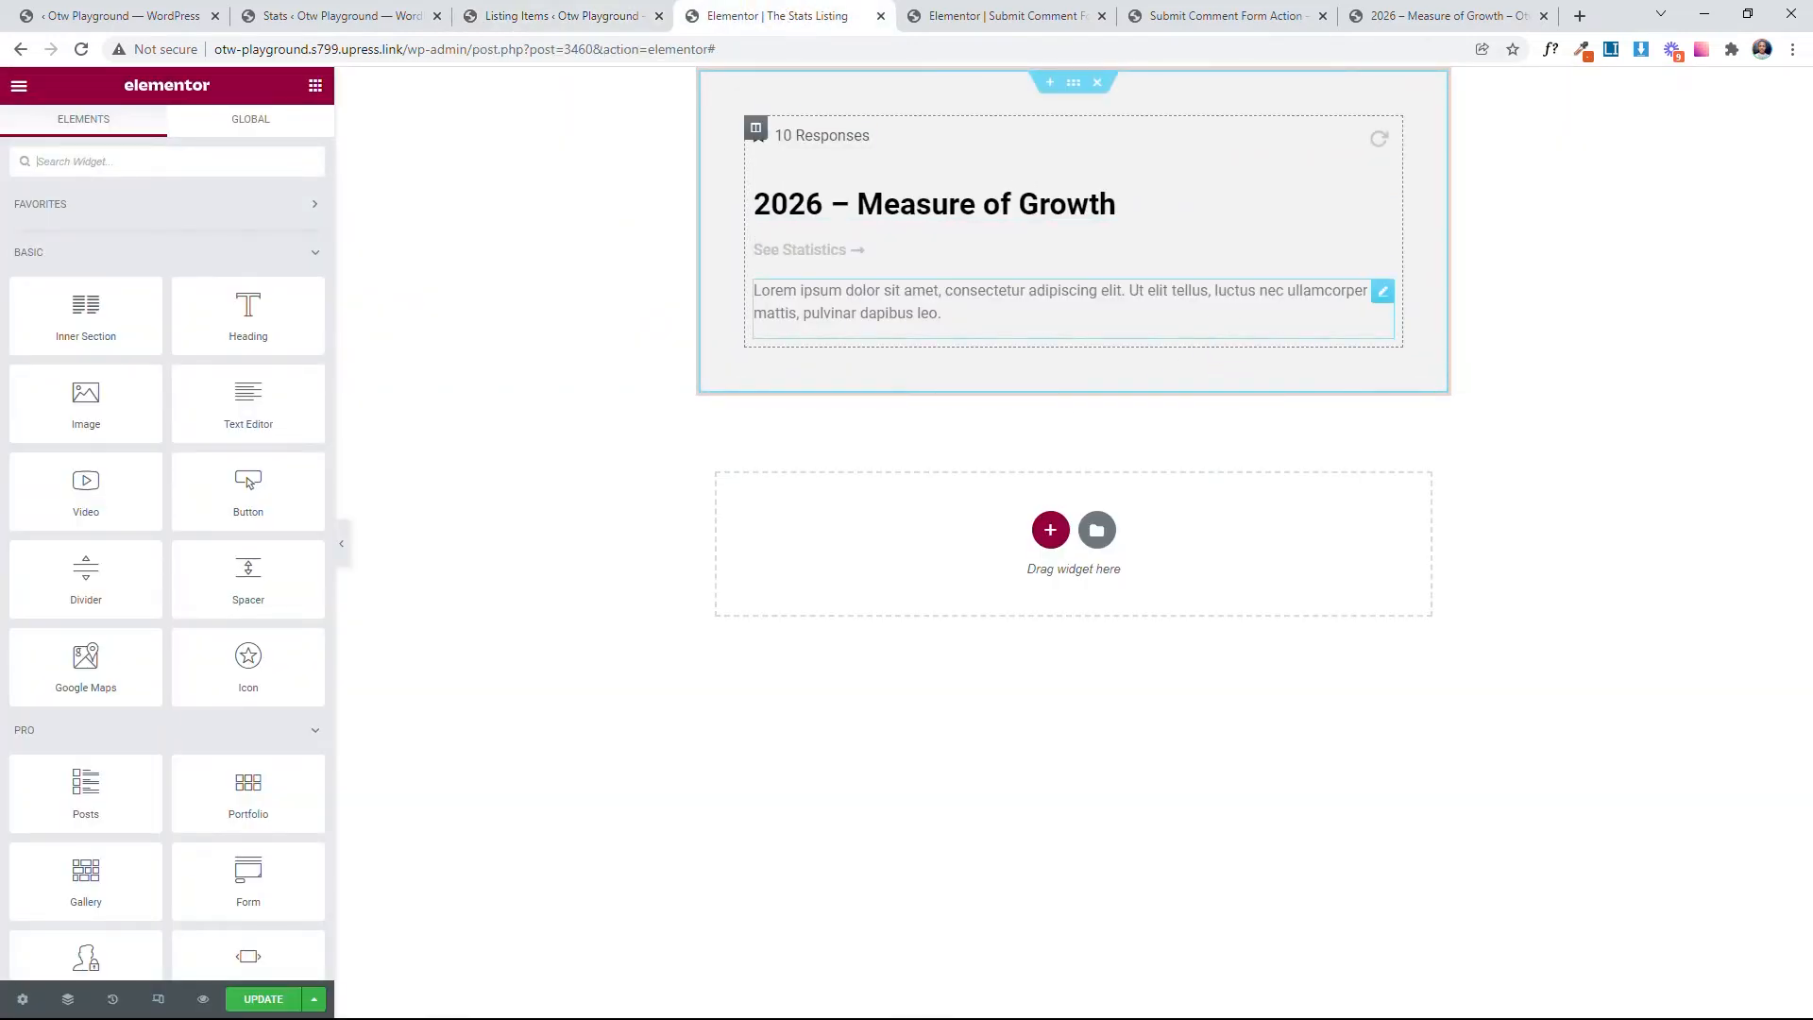
left_click(181, 162)
type("com")
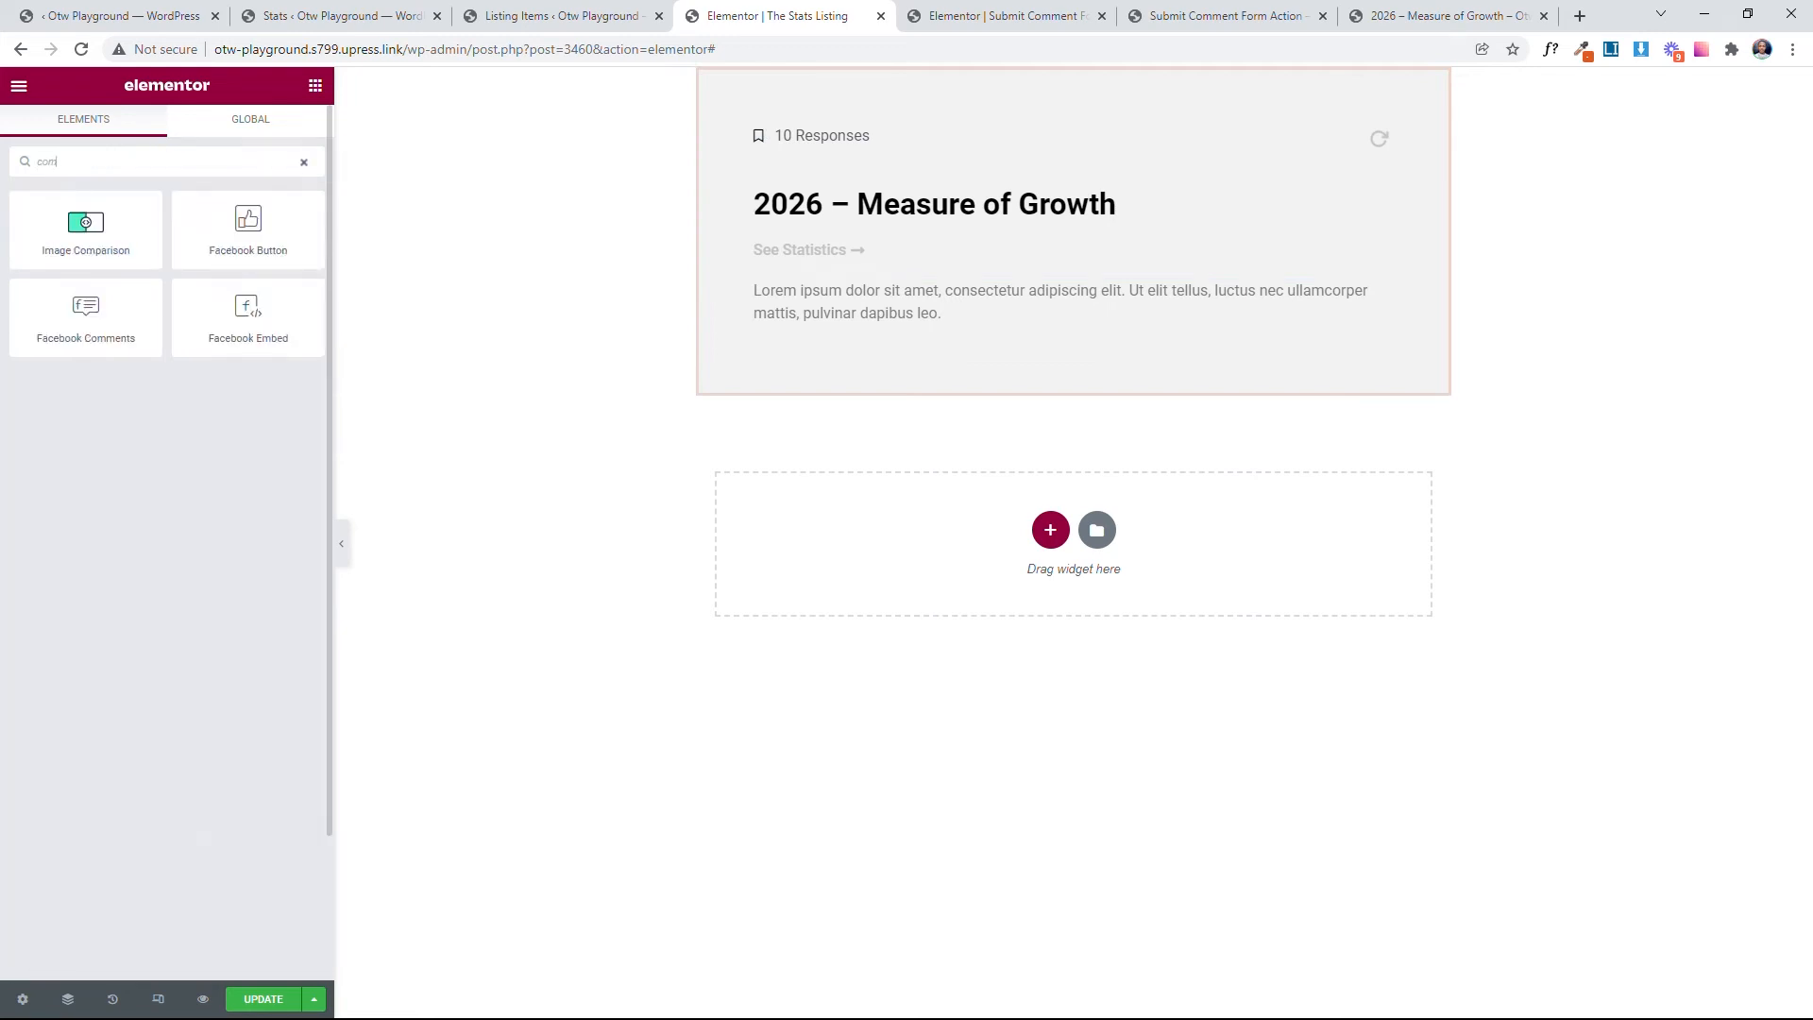
type("ment")
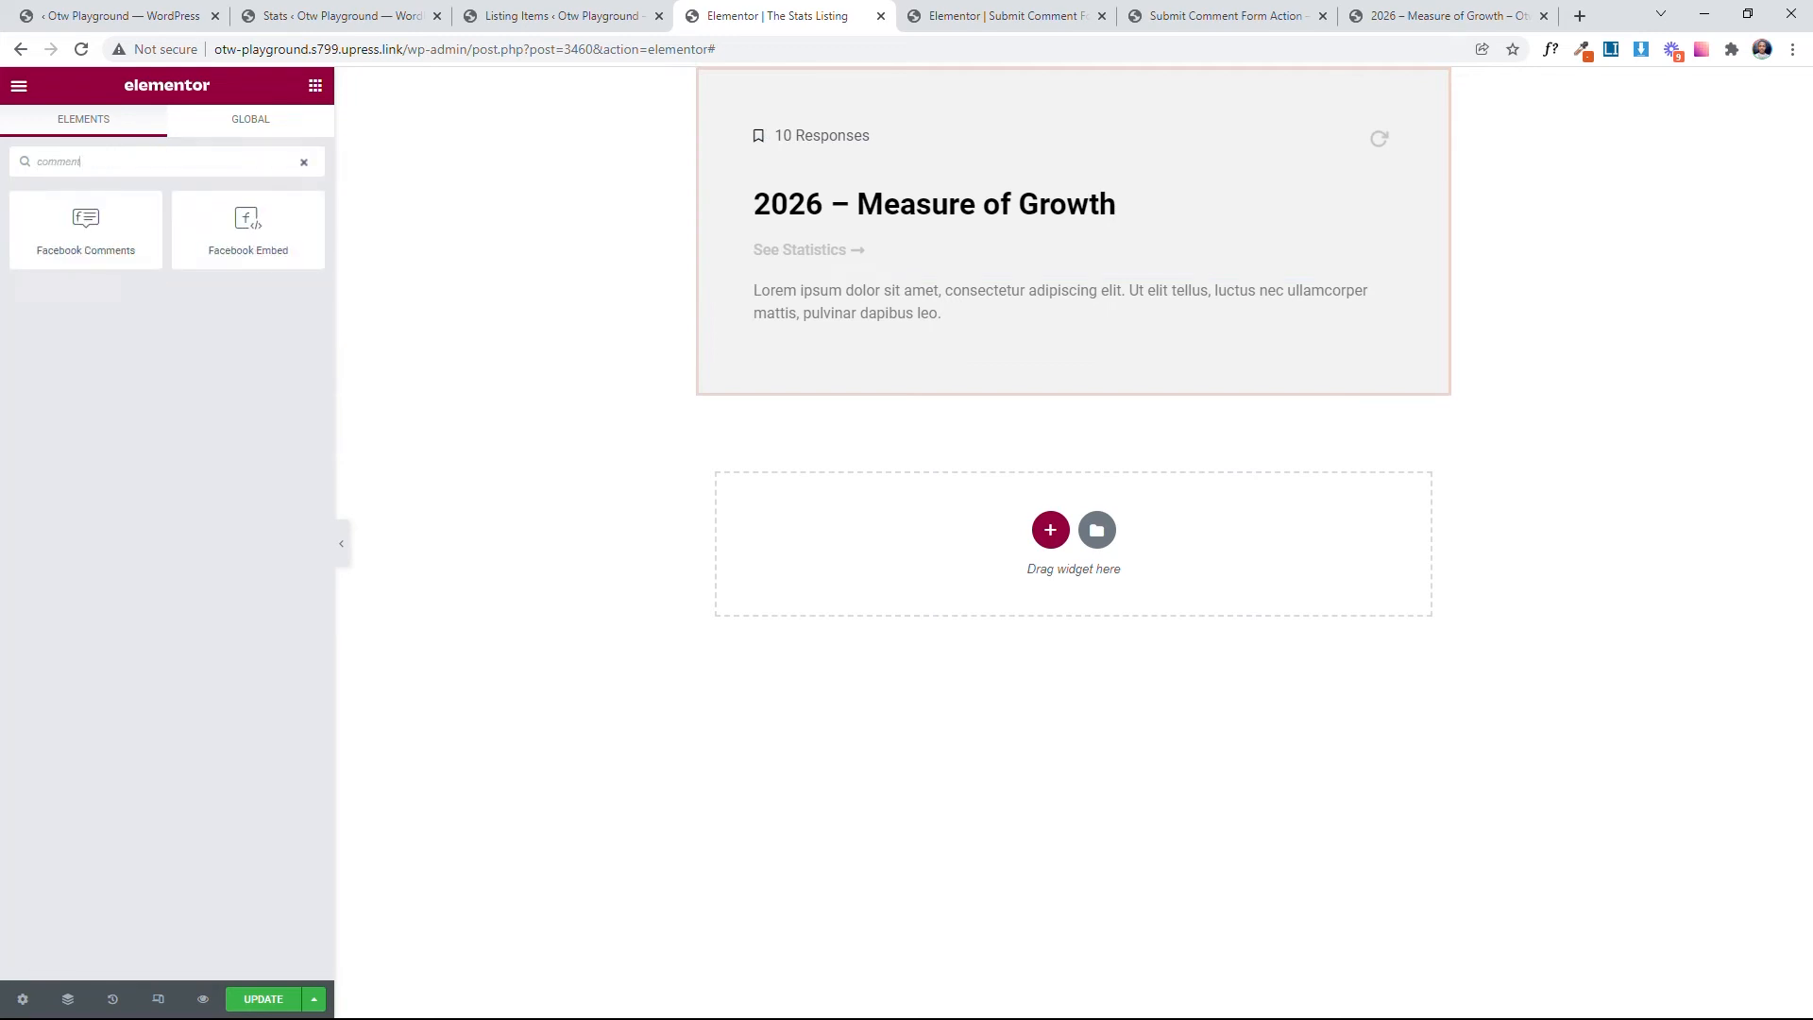
key("ctrl+BackSpace")
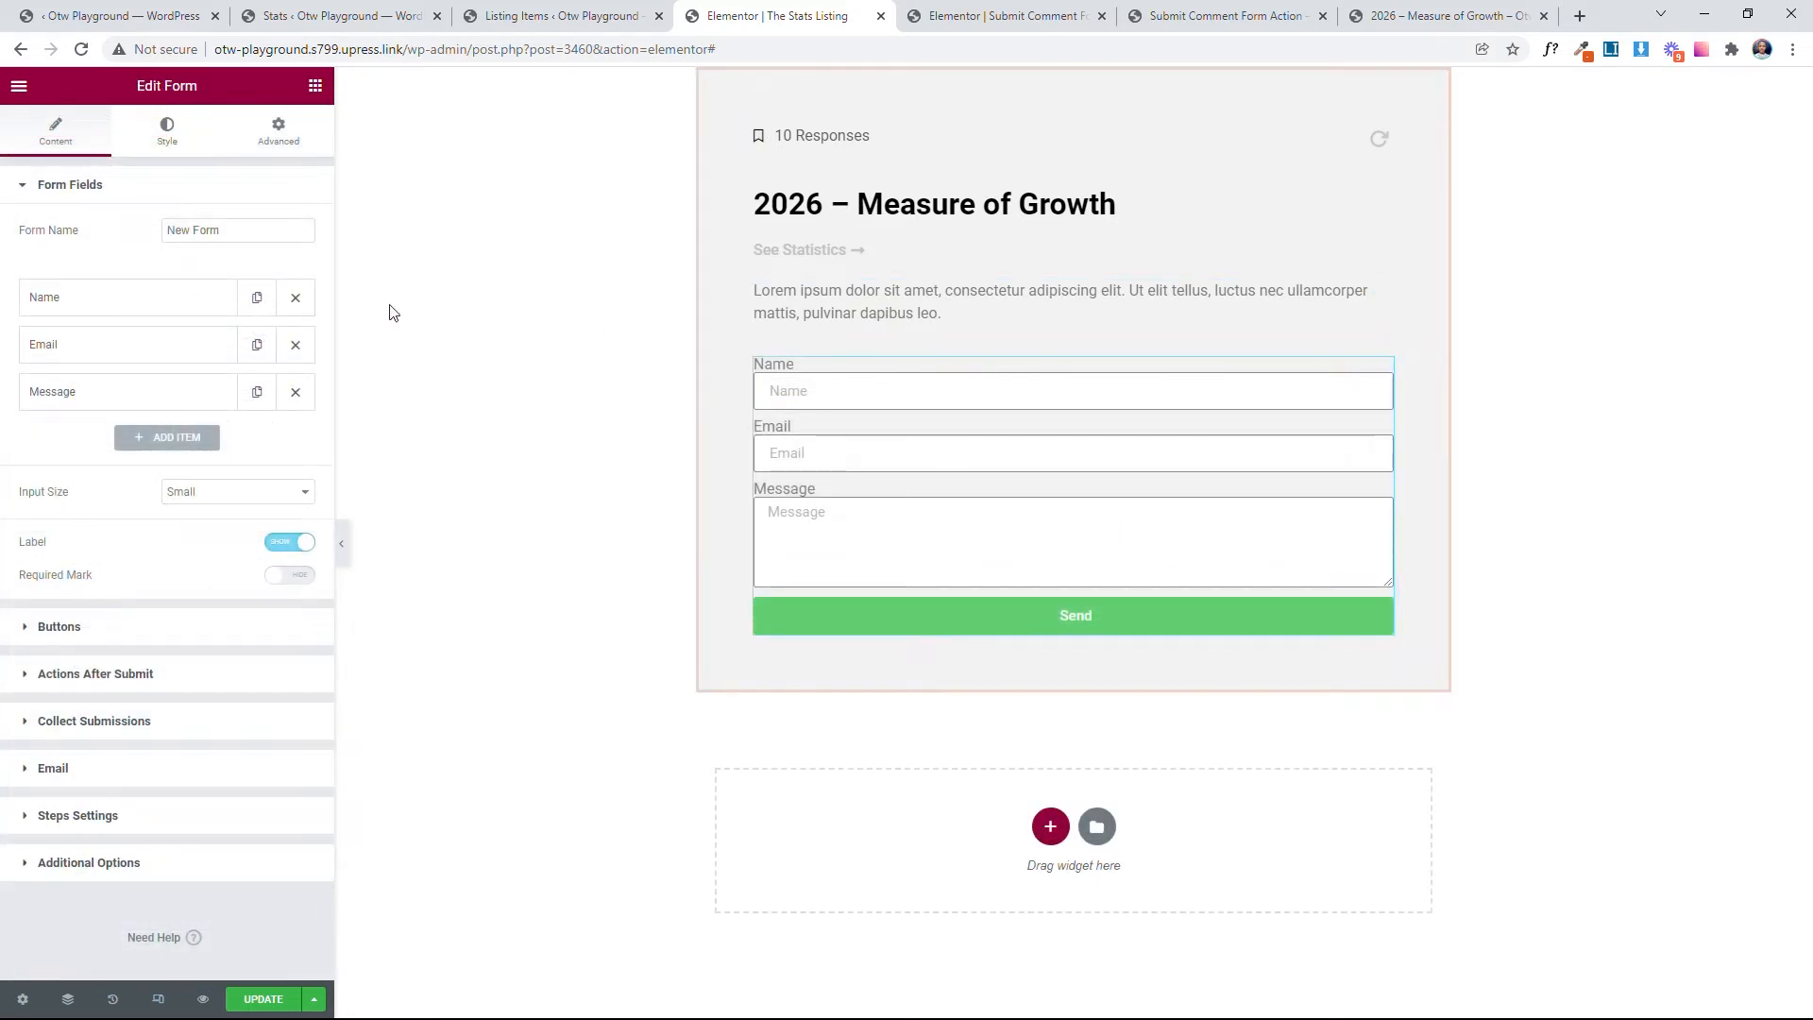
Step: Remove the form's Email and Name fields and set the Message field's label and placeholder to "Comment"
left_click(295, 346)
left_click(295, 297)
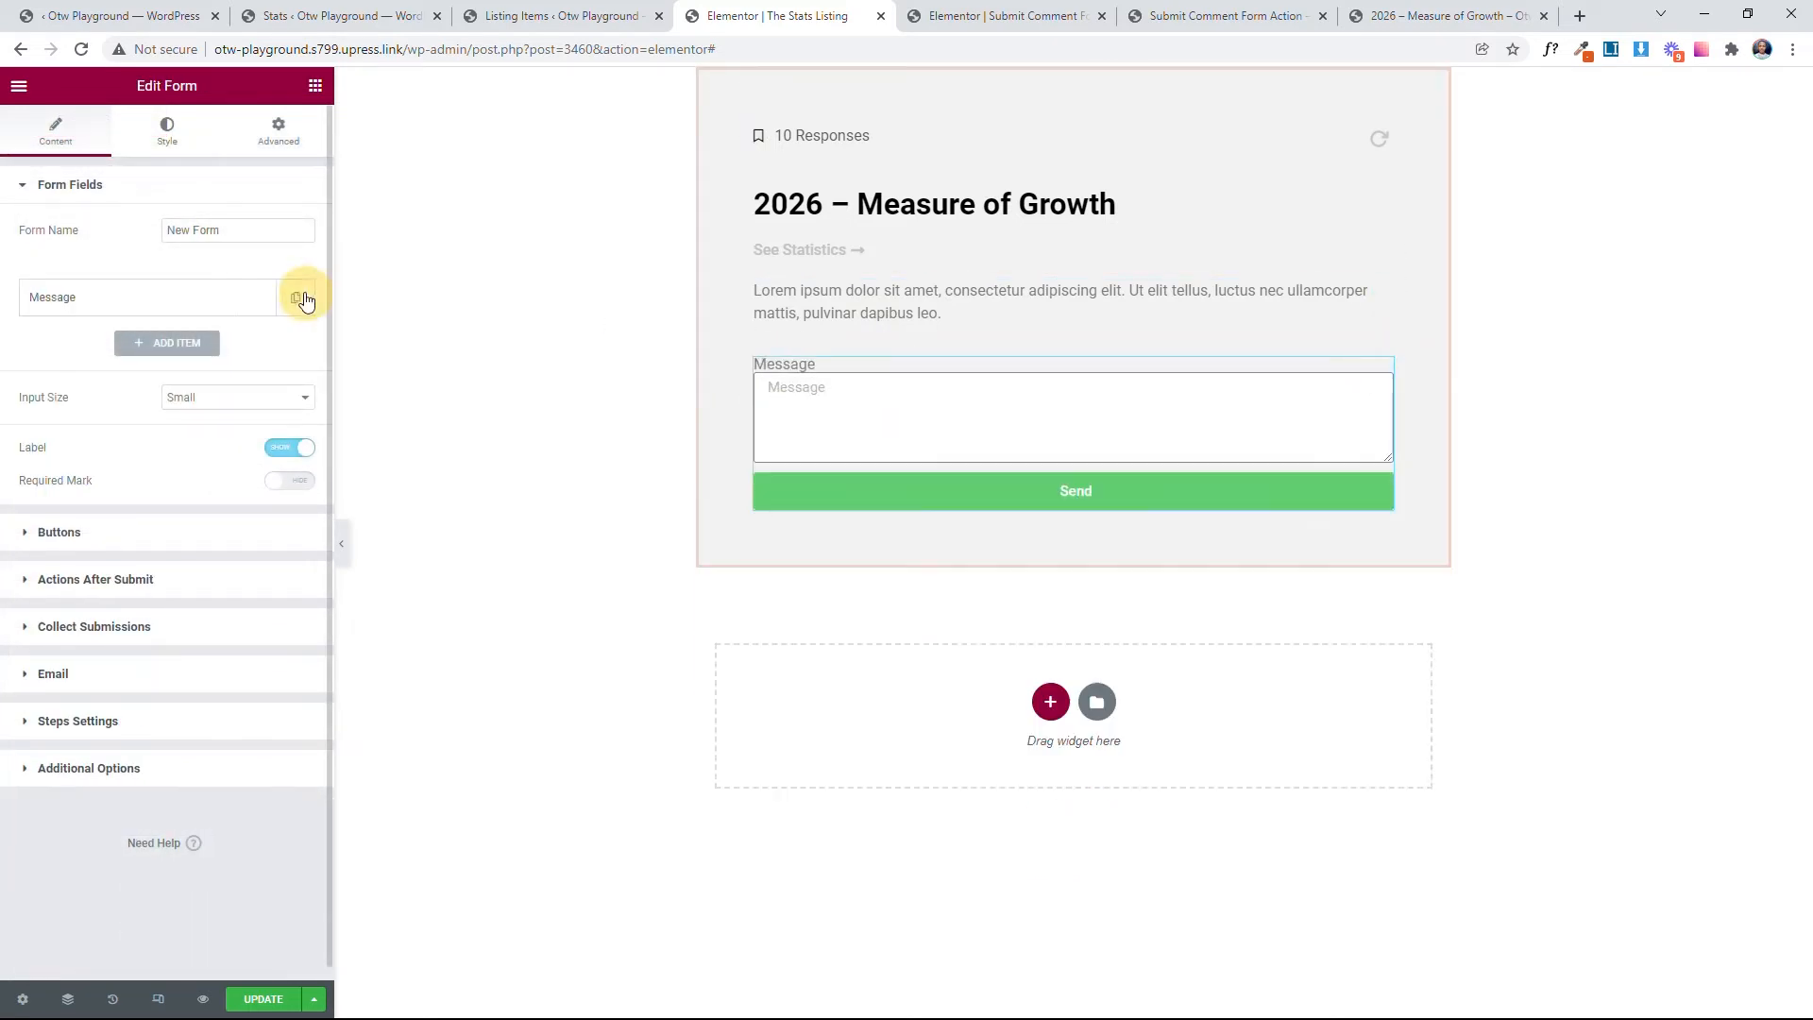
left_click(119, 284)
left_click_drag(227, 413, 76, 429)
type("C")
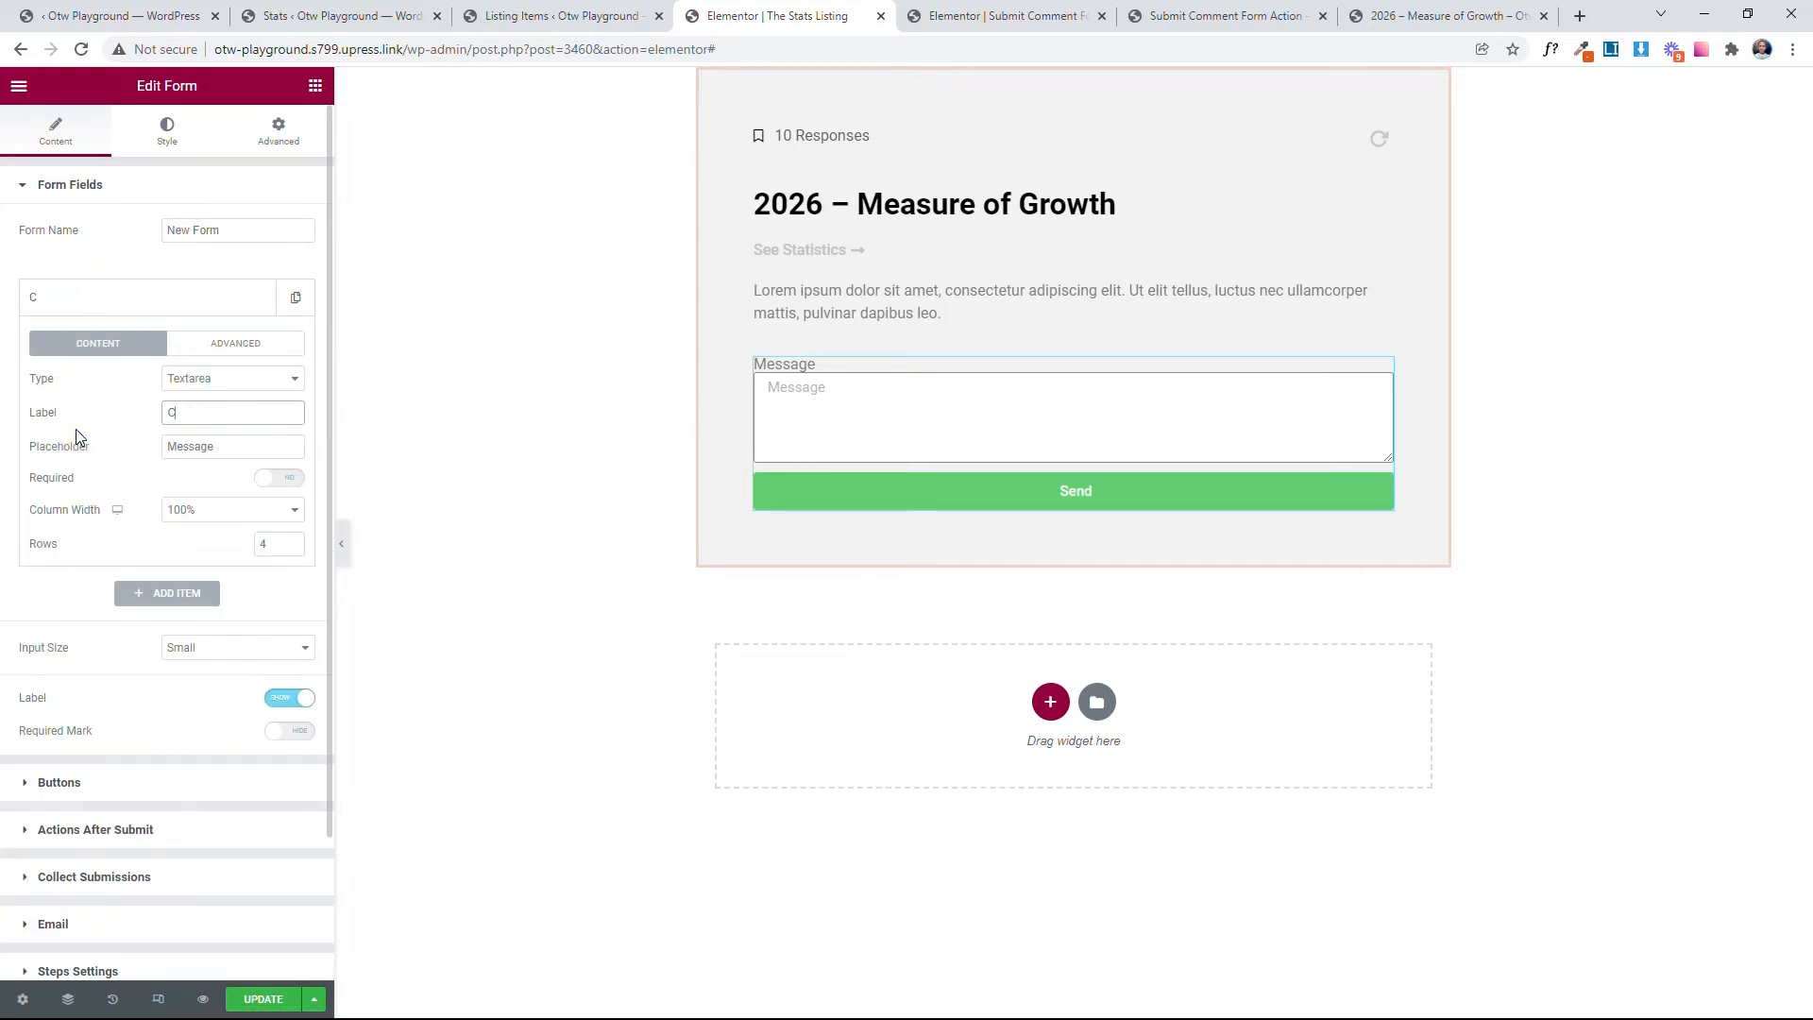
type("omment")
left_click_drag(219, 447, 156, 453)
type("Comment")
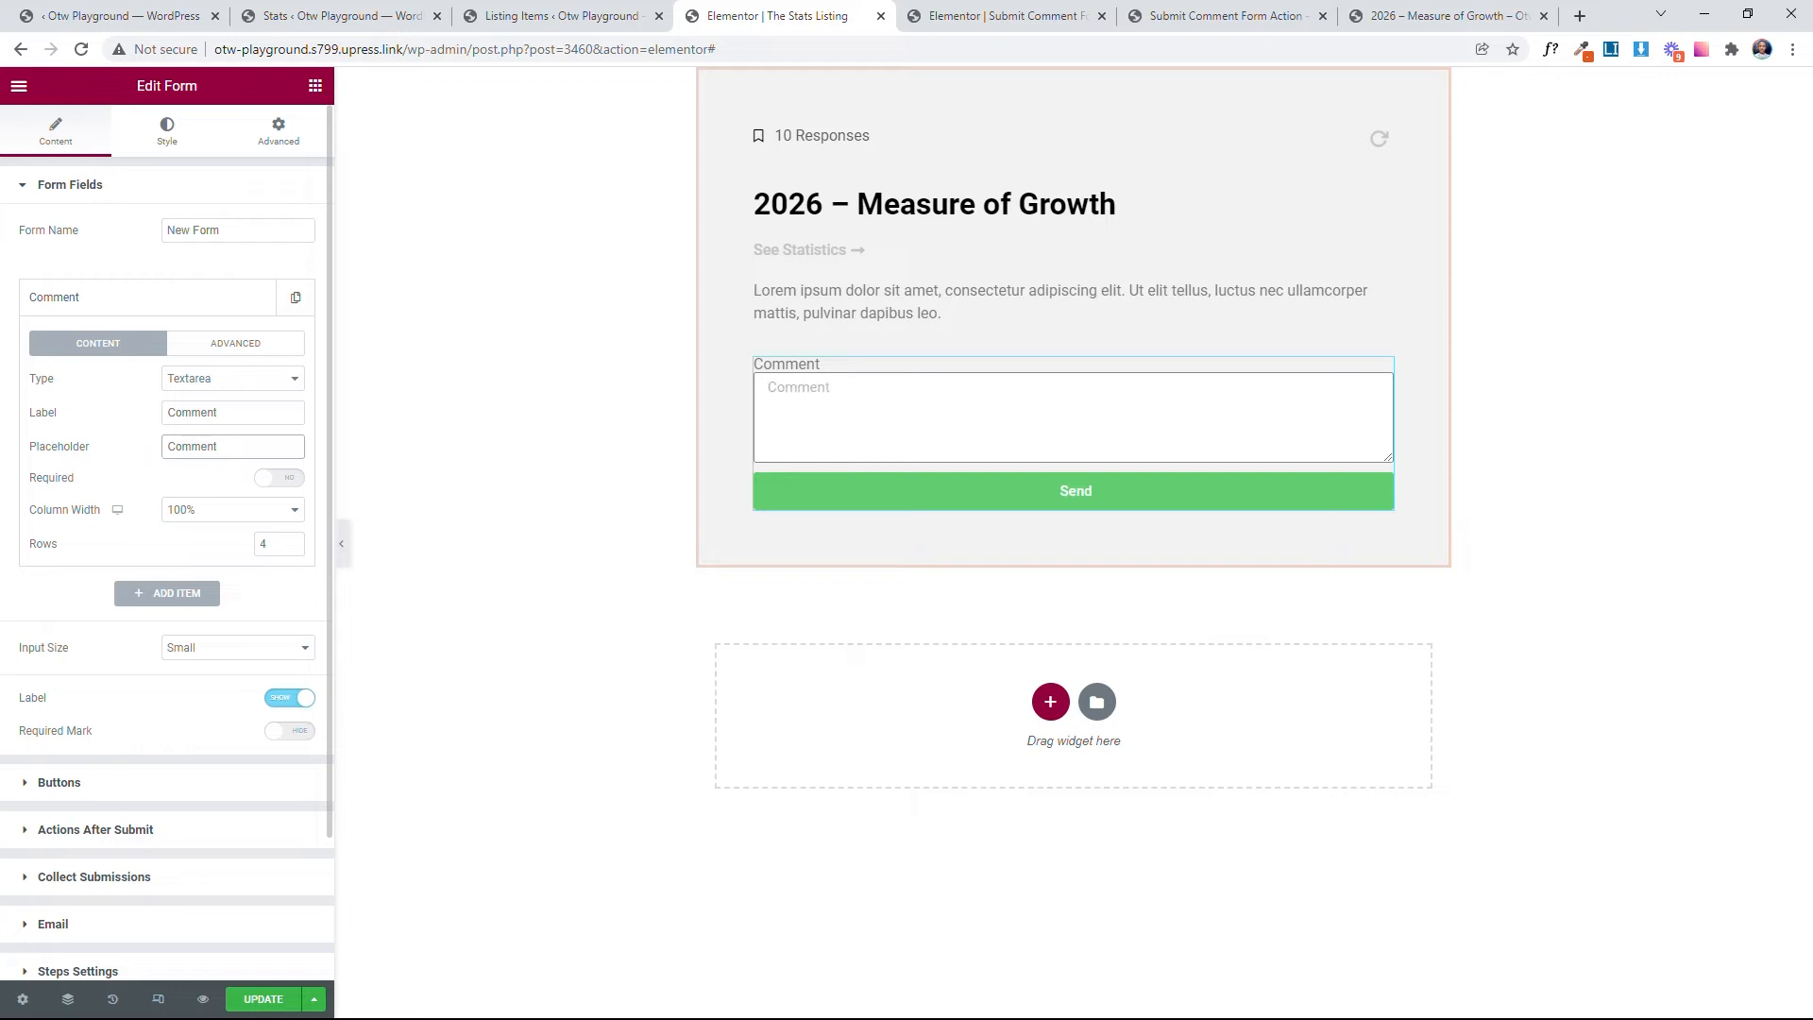
Step: Set the Comment field's ID to "coomment" and collapse the field's settings
left_click(209, 350)
left_click_drag(276, 412, 151, 421)
type("coomment")
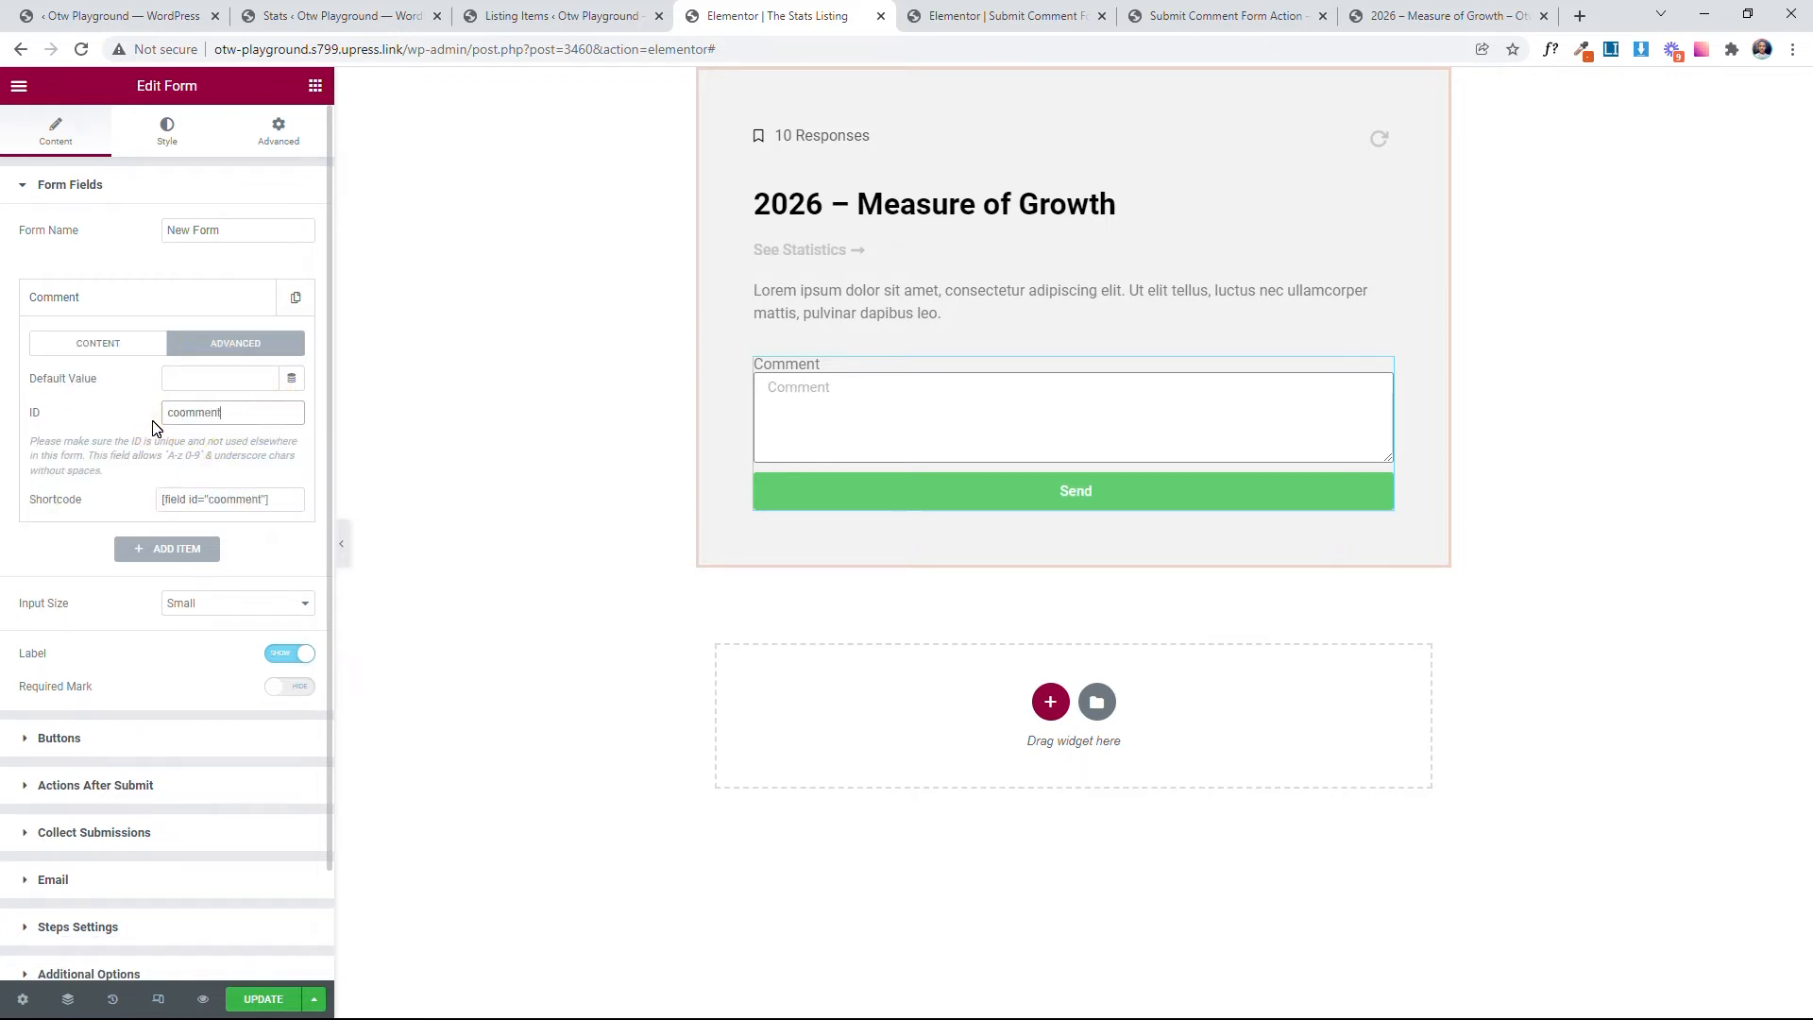
key("ctrl+a")
left_click(148, 420)
left_click(128, 345)
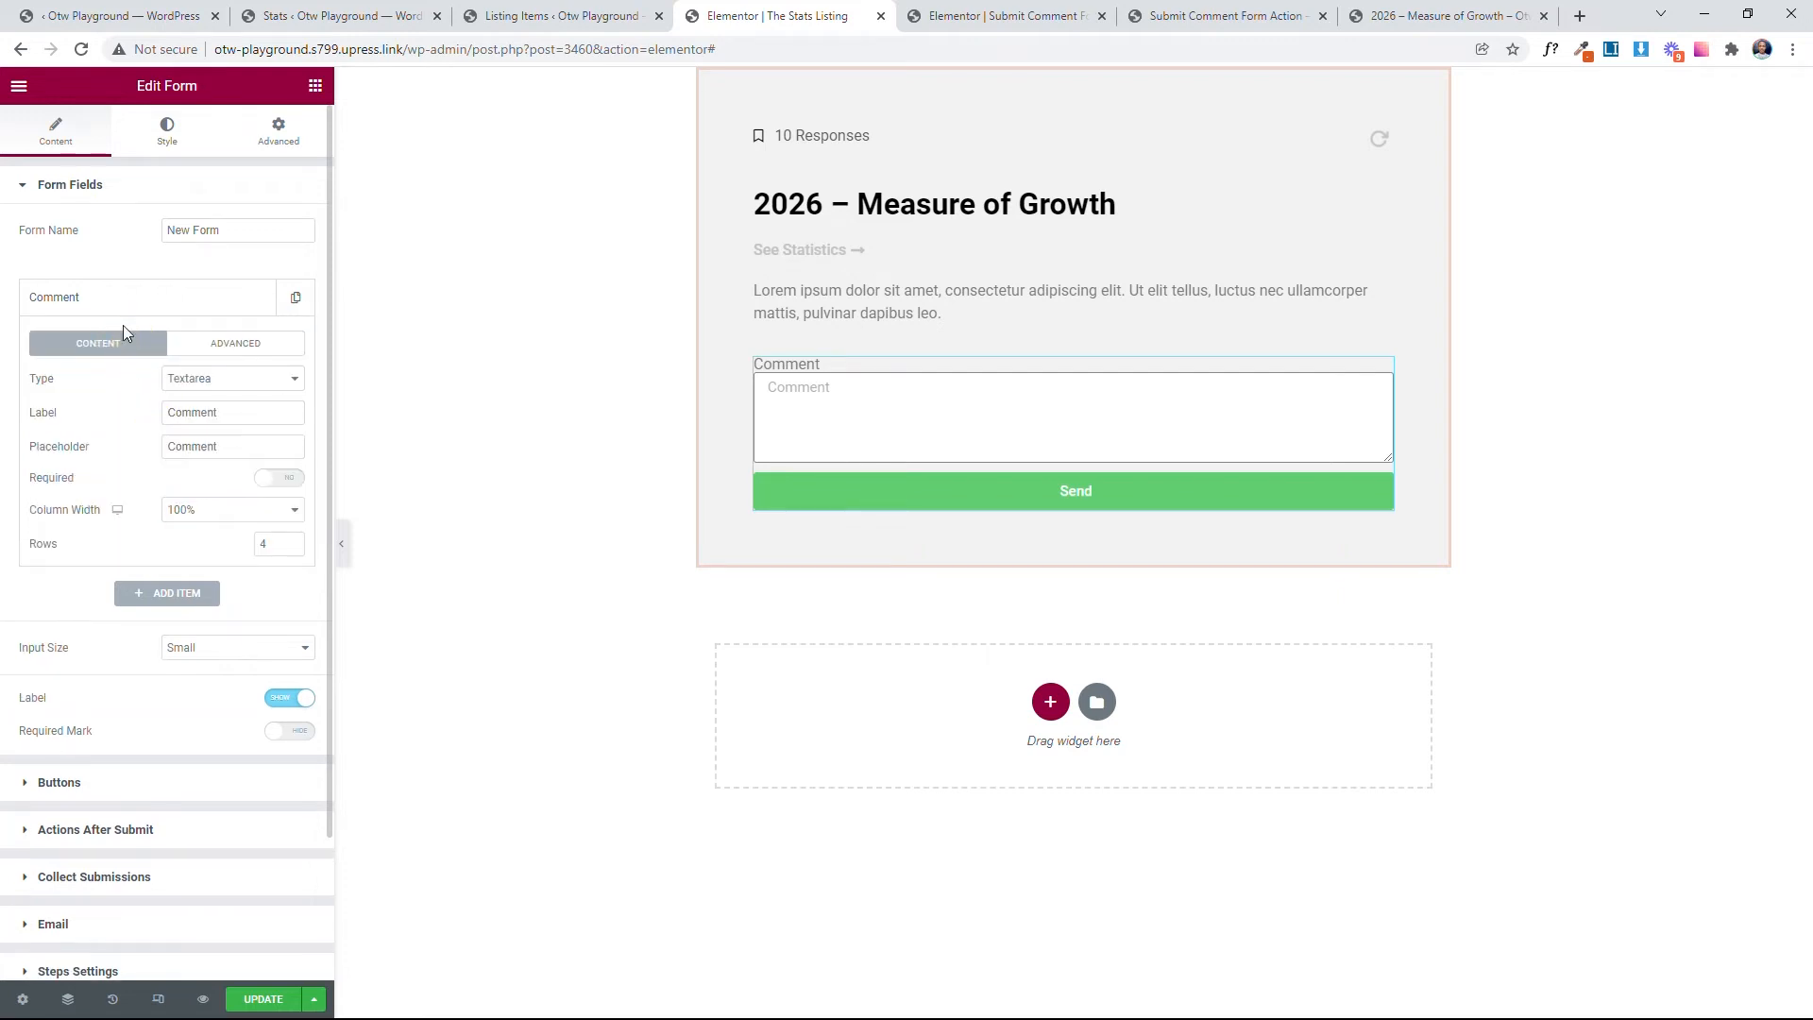
left_click(139, 293)
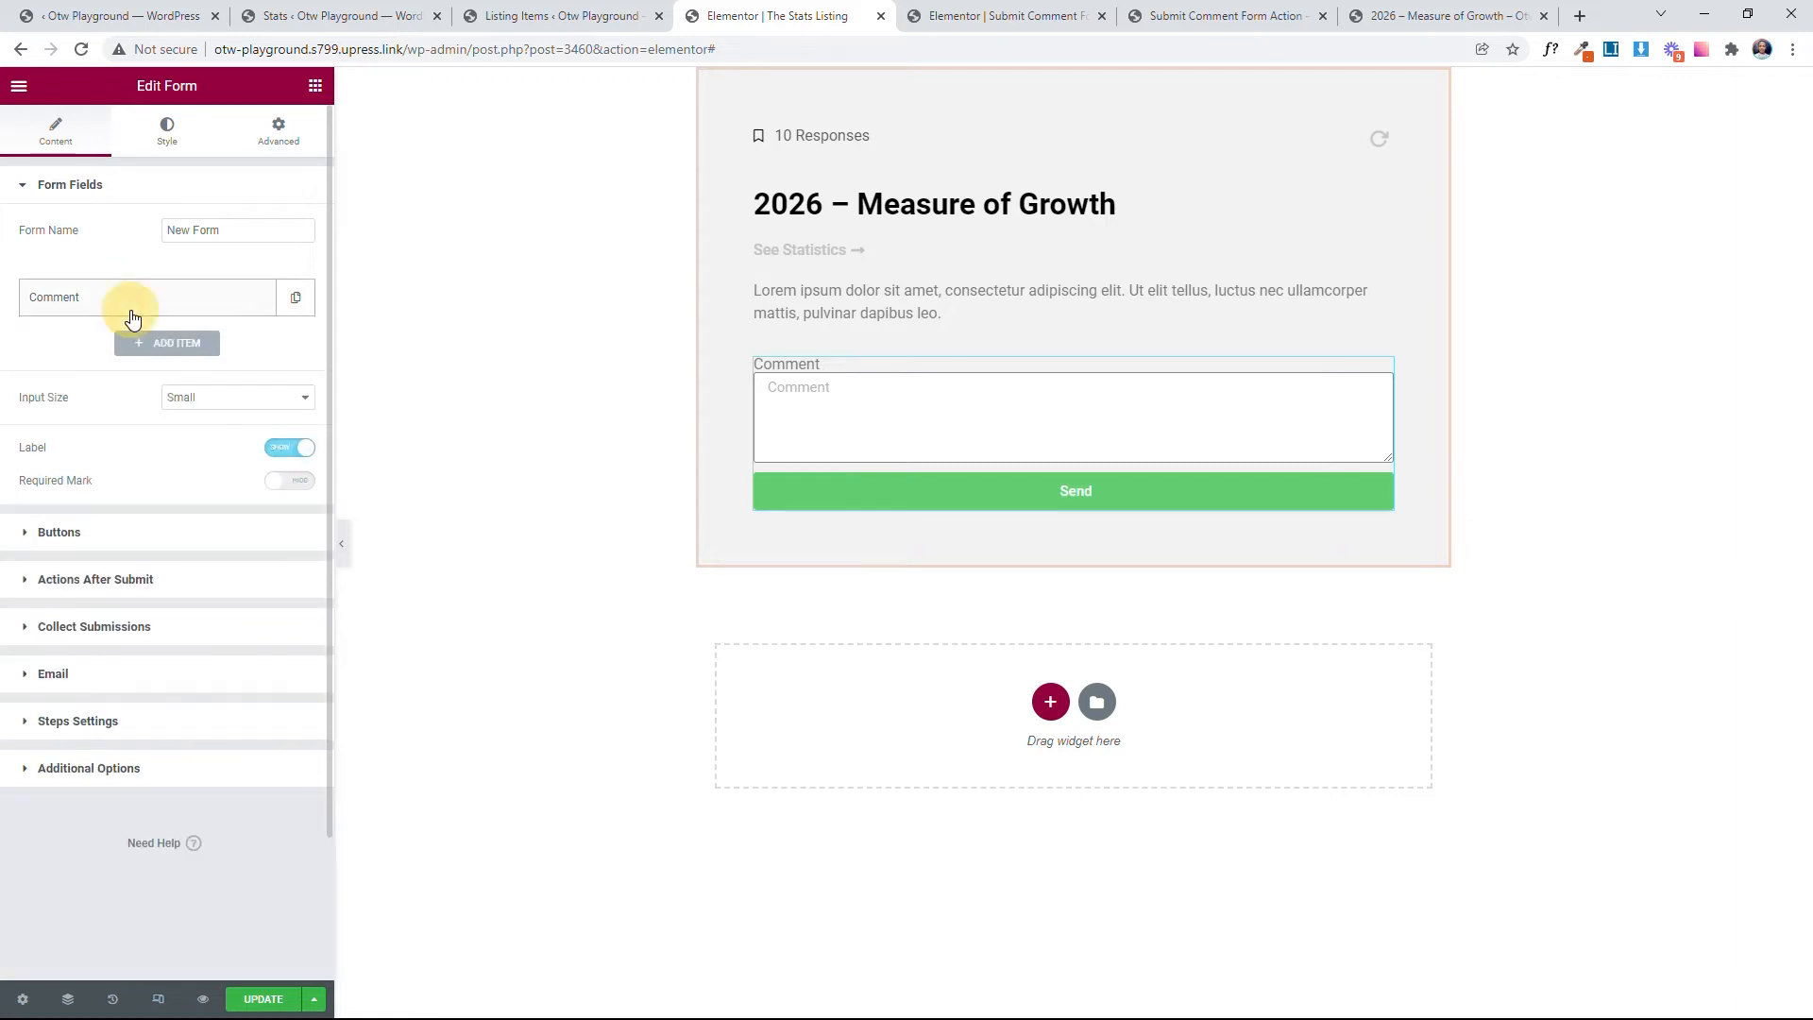
Step: Add a second field to the form and set its type to Hidden
left_click(175, 340)
left_click(225, 426)
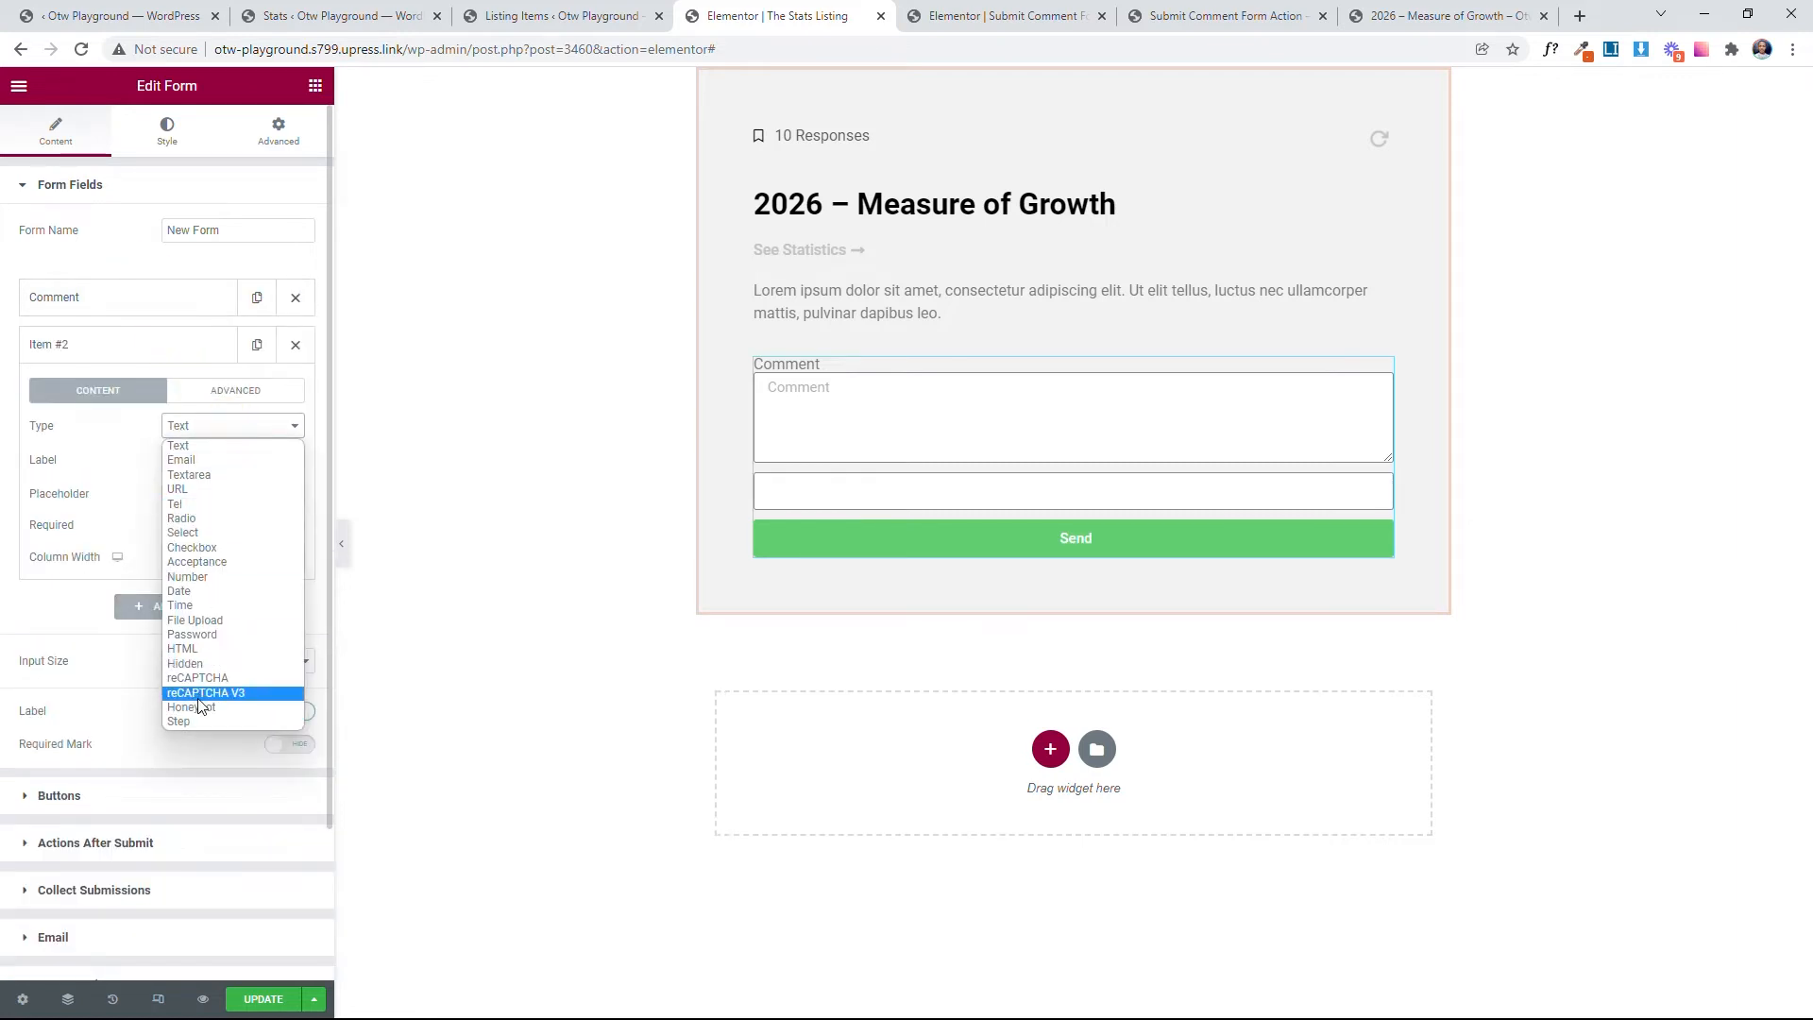
left_click(216, 651)
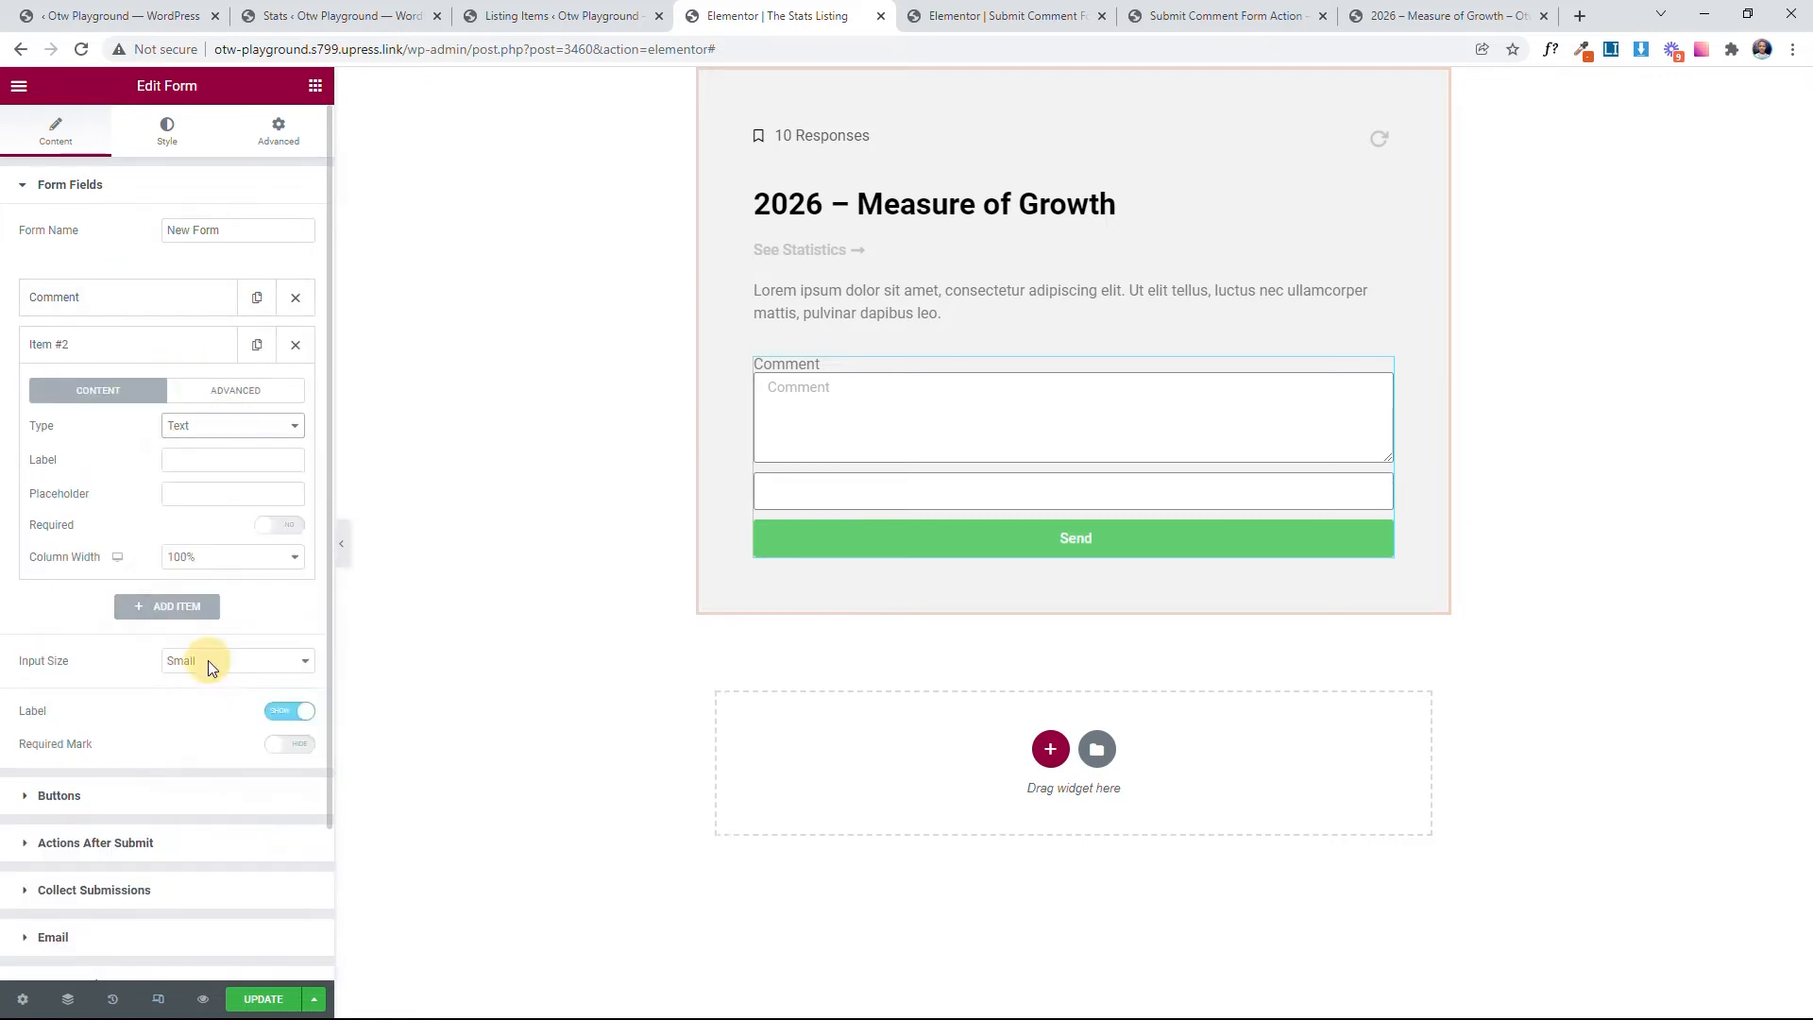
Step: Give the hidden field the ID "post_id" and use the Post ID dynamic tag as its default value
left_click(232, 396)
double_click(215, 460)
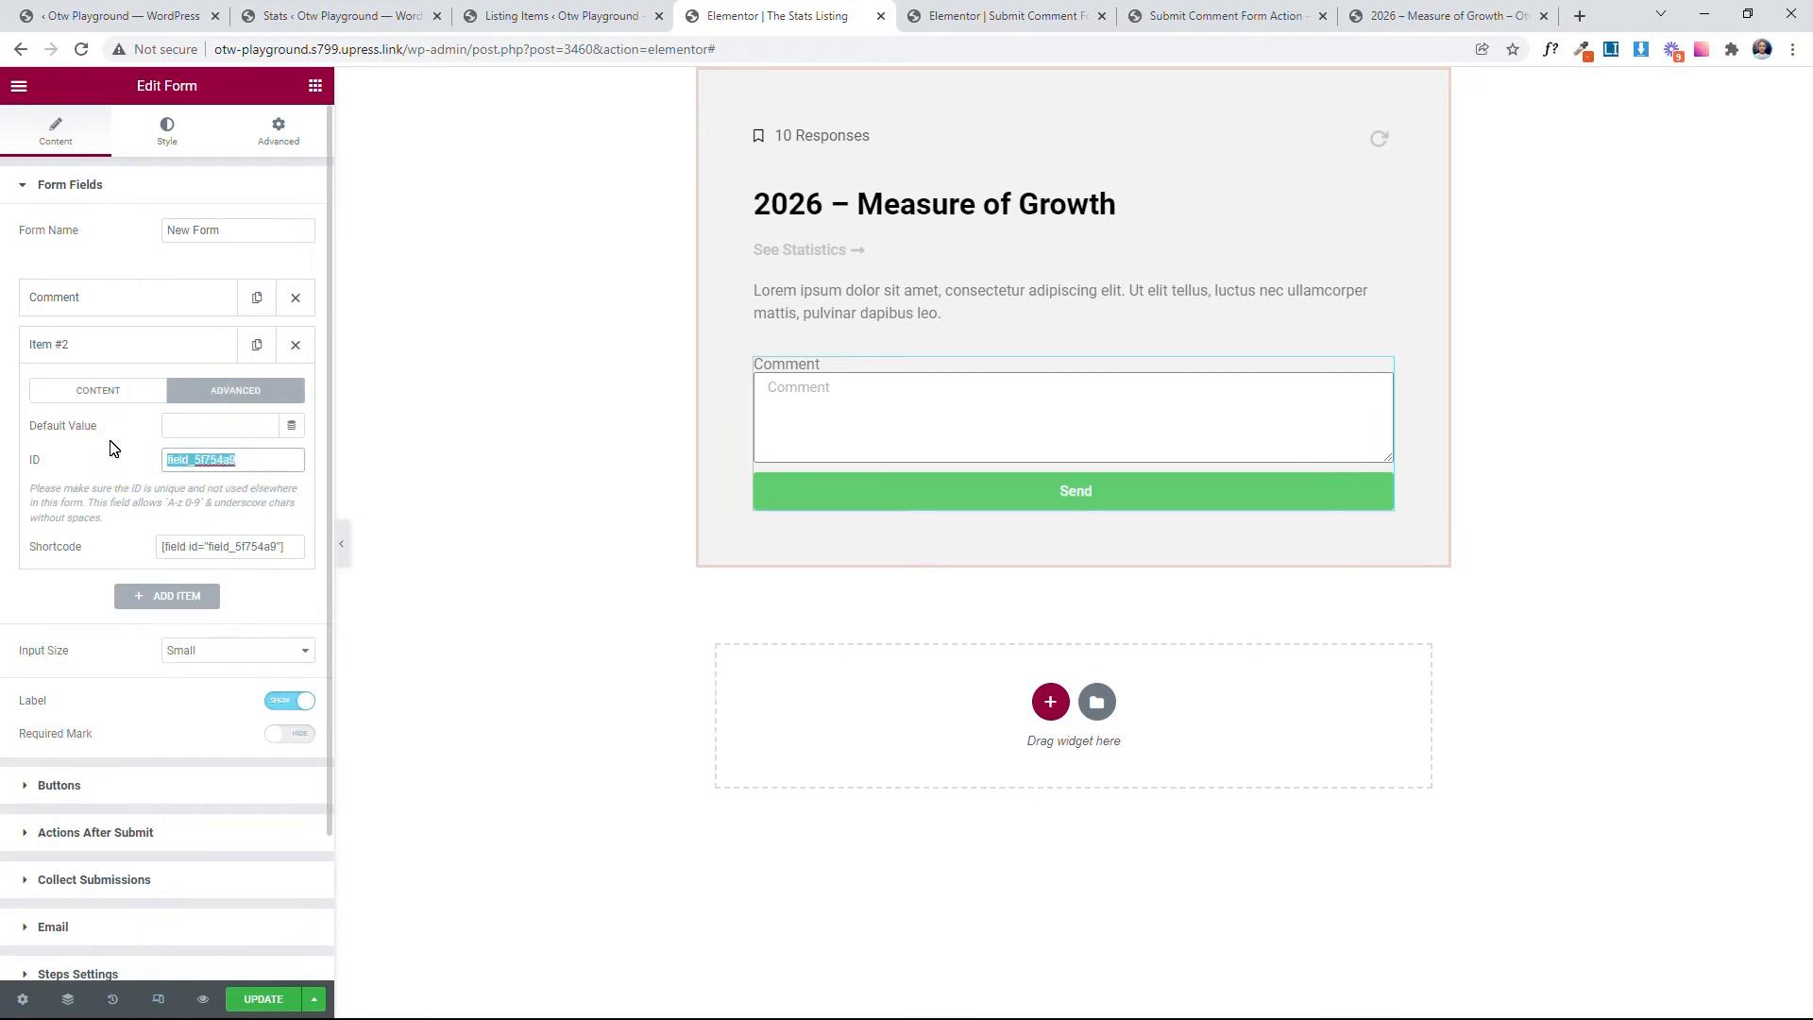
type("post_id")
key("ctrl+a")
left_click(227, 428)
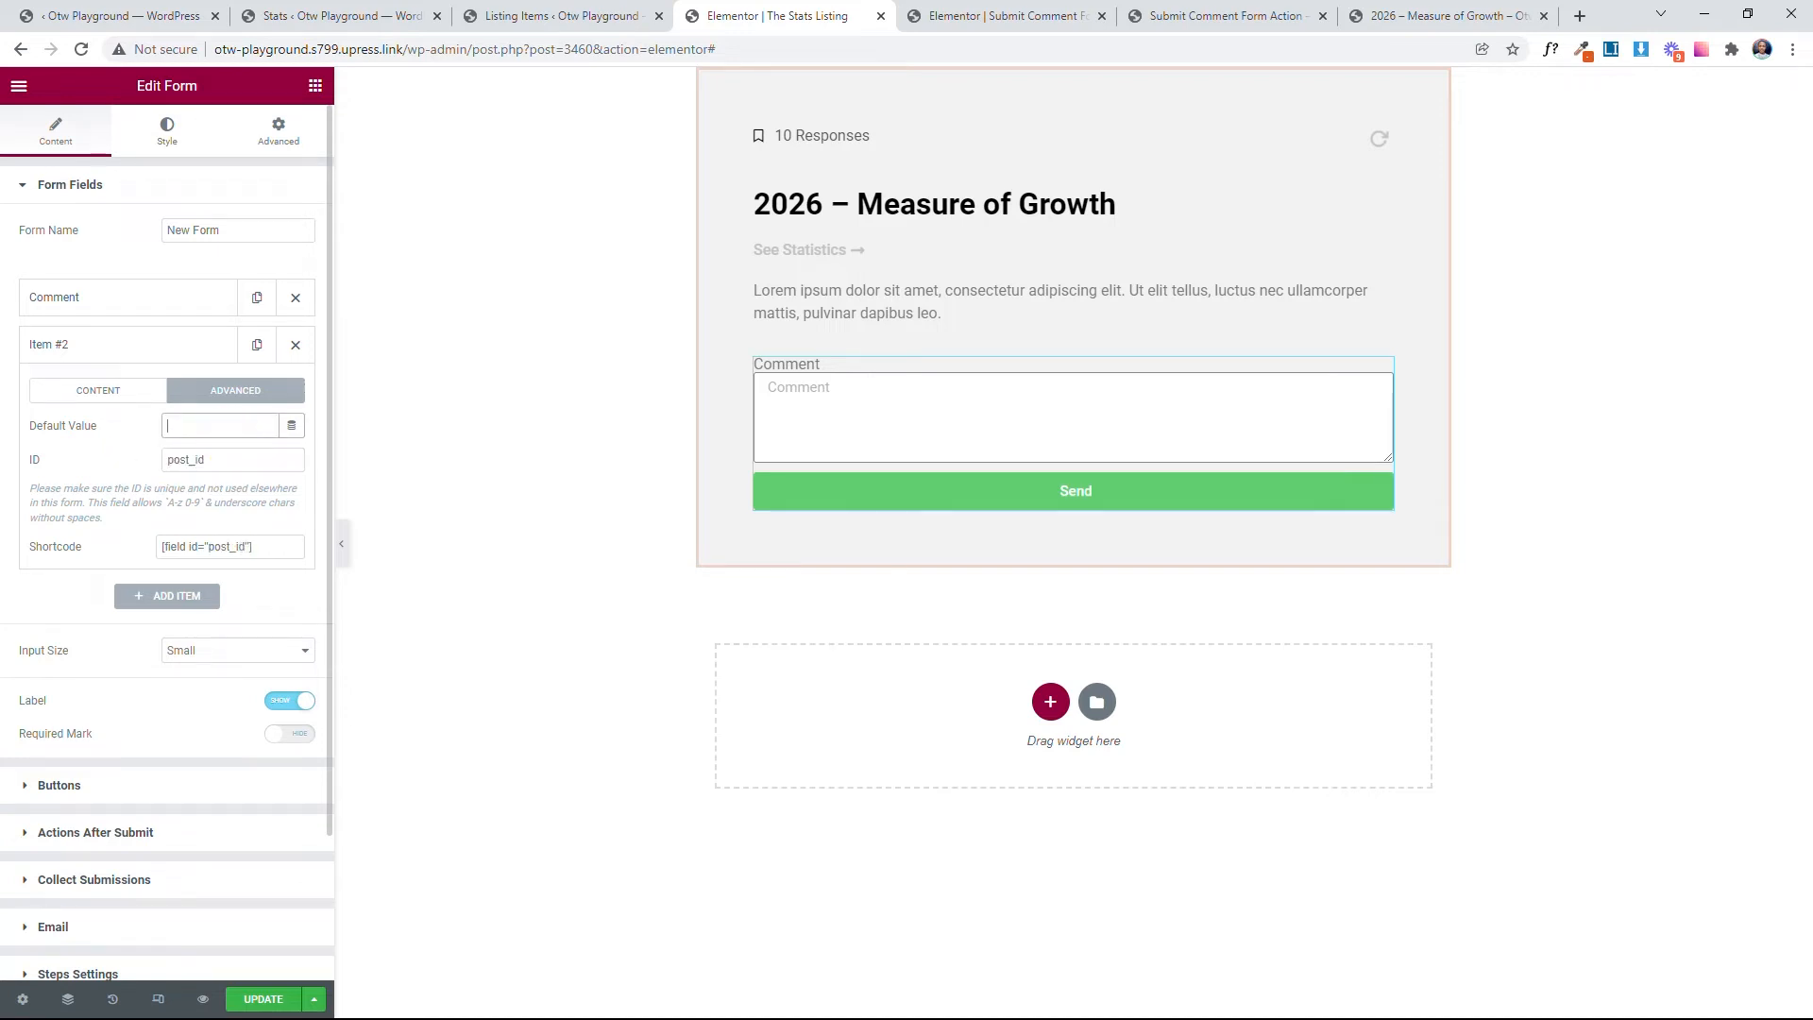
left_click(294, 425)
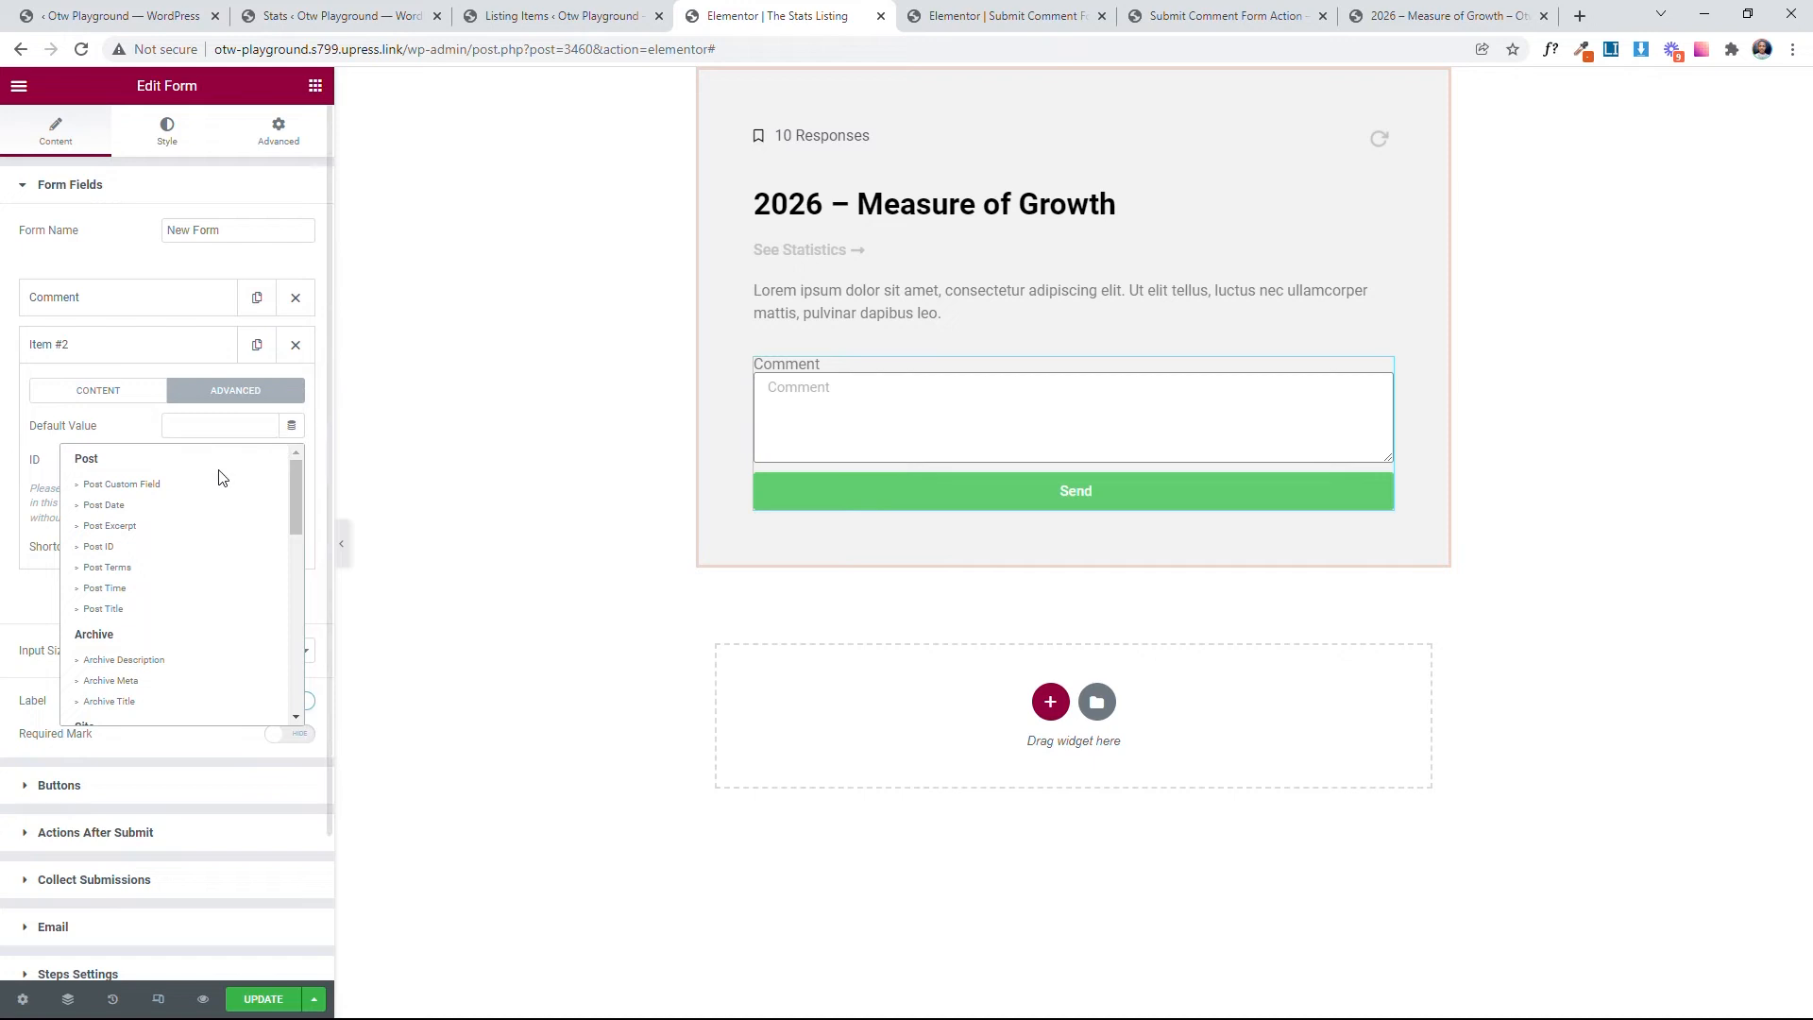
left_click(107, 551)
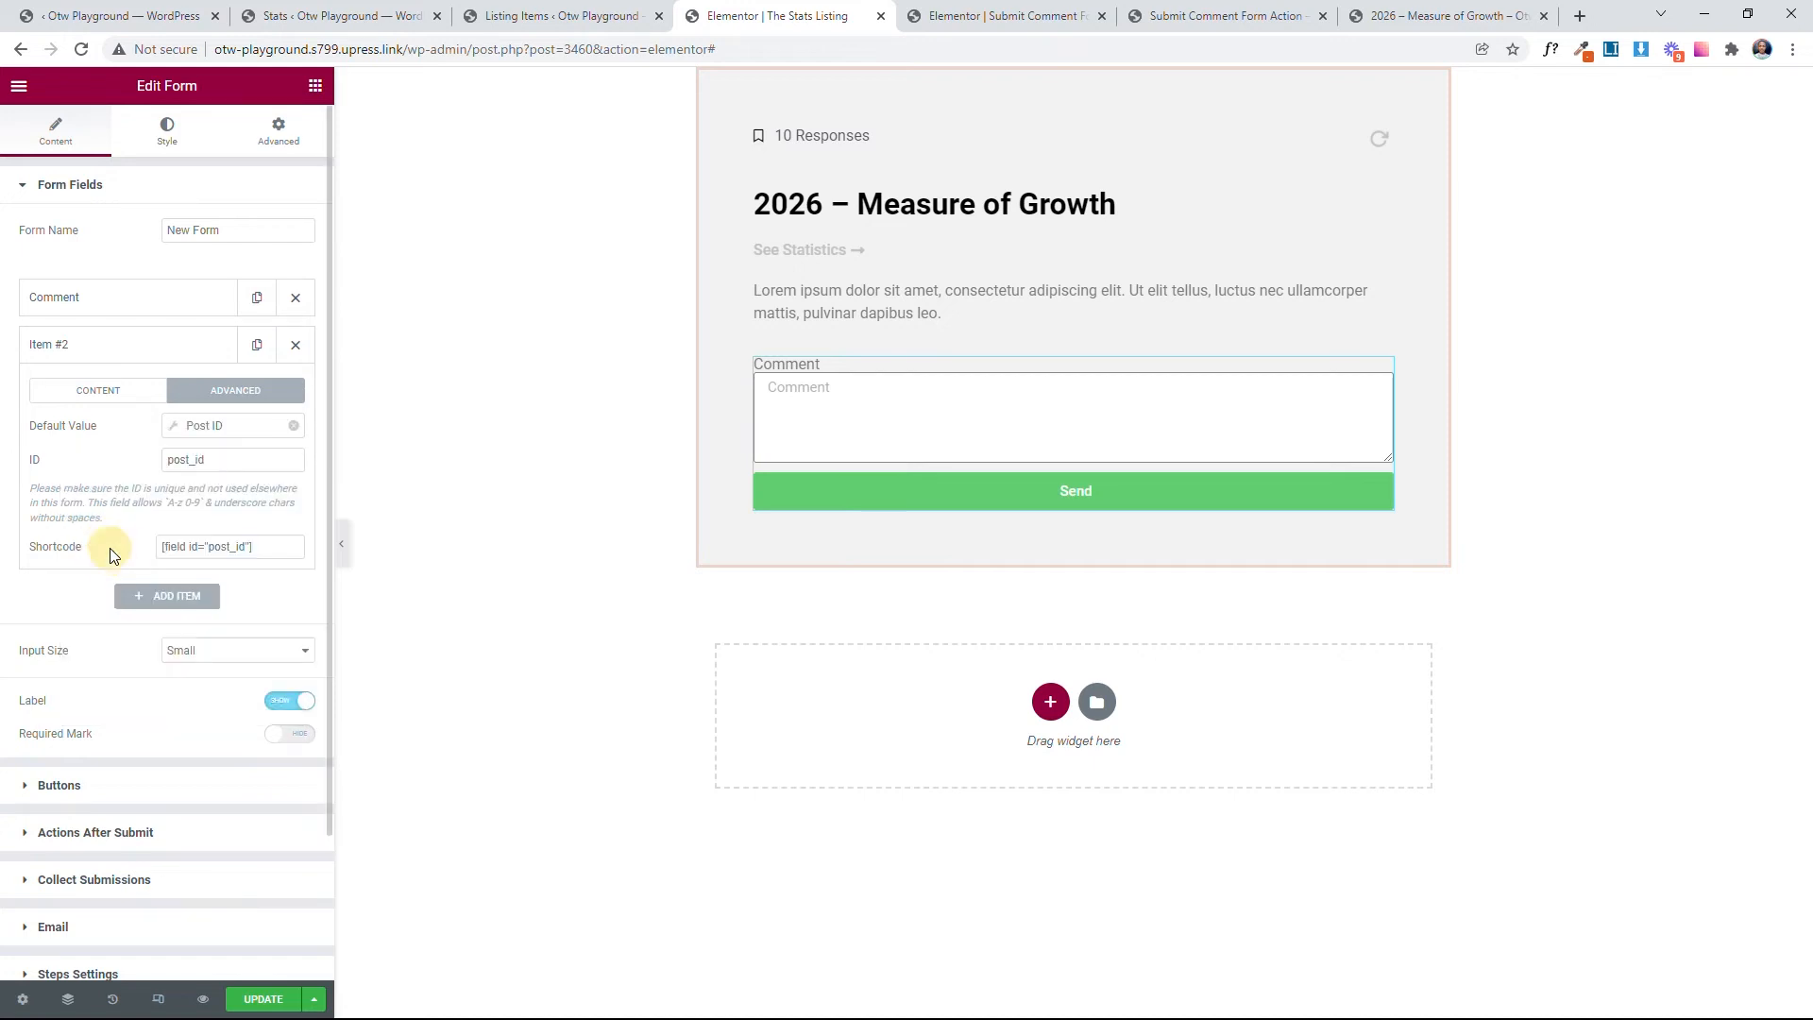
left_click(134, 351)
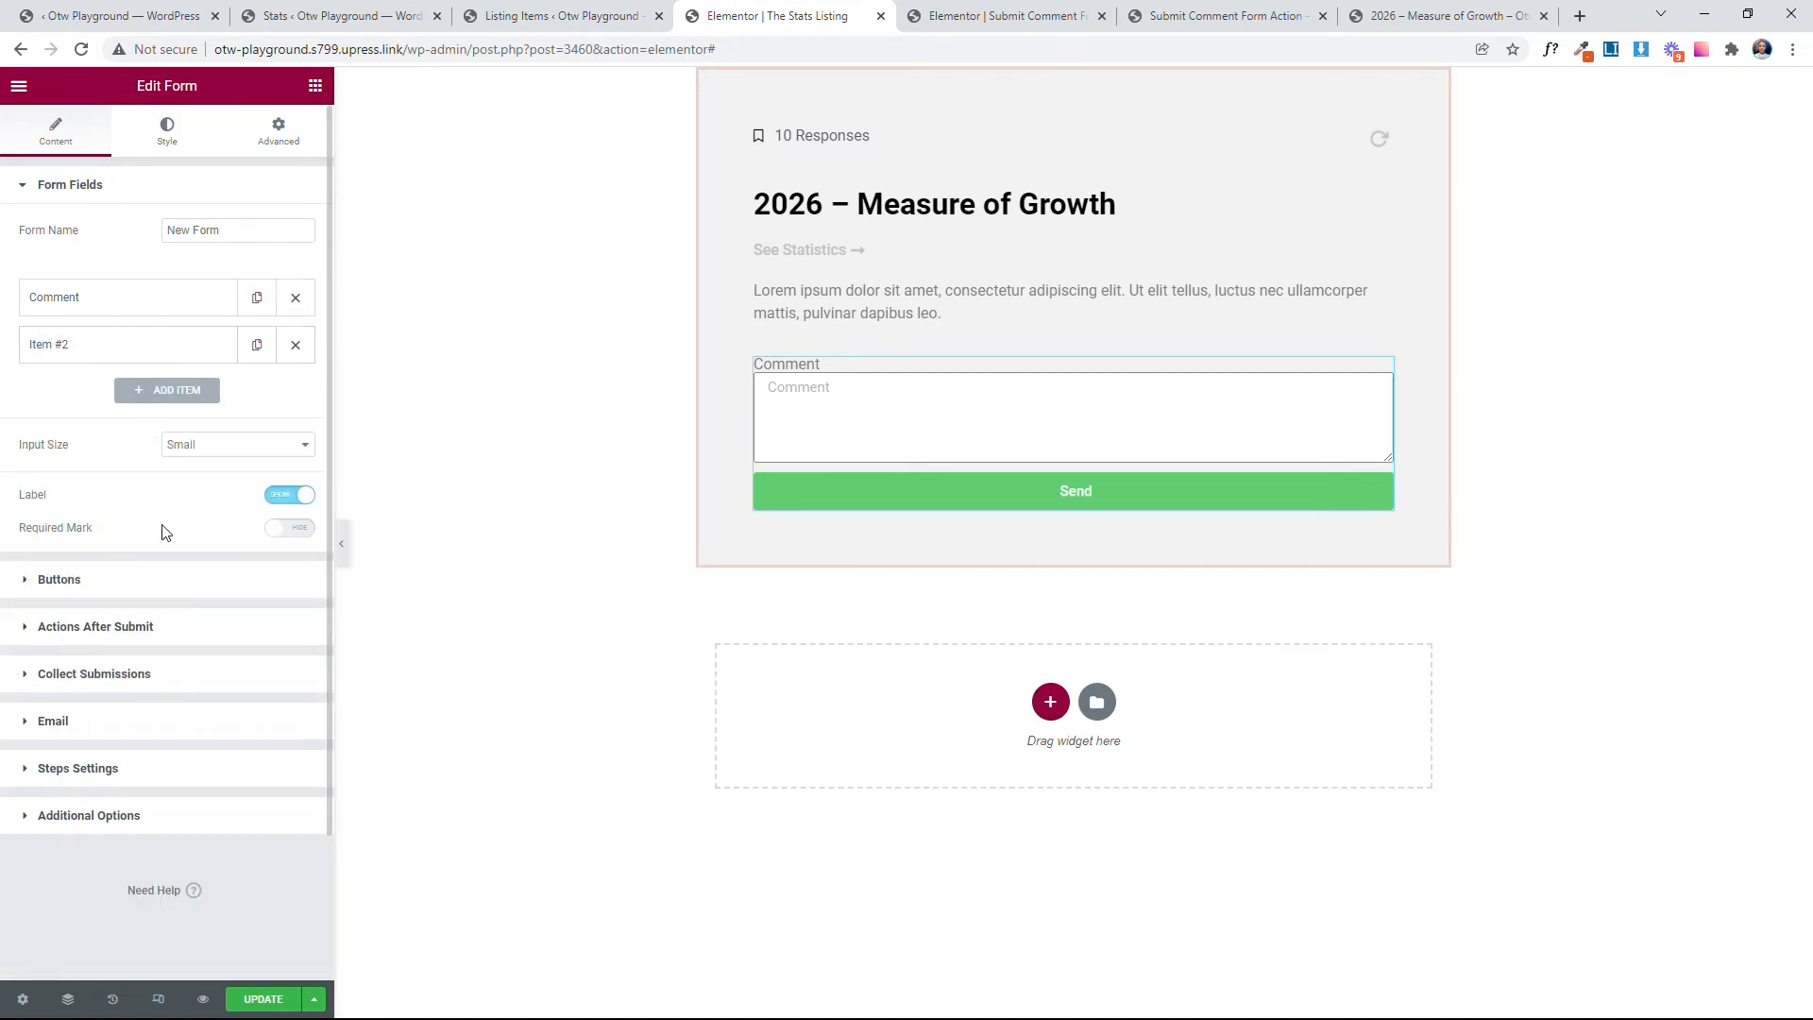
Step: Hide the form's field labels and paste the copied style onto the form
left_click(293, 502)
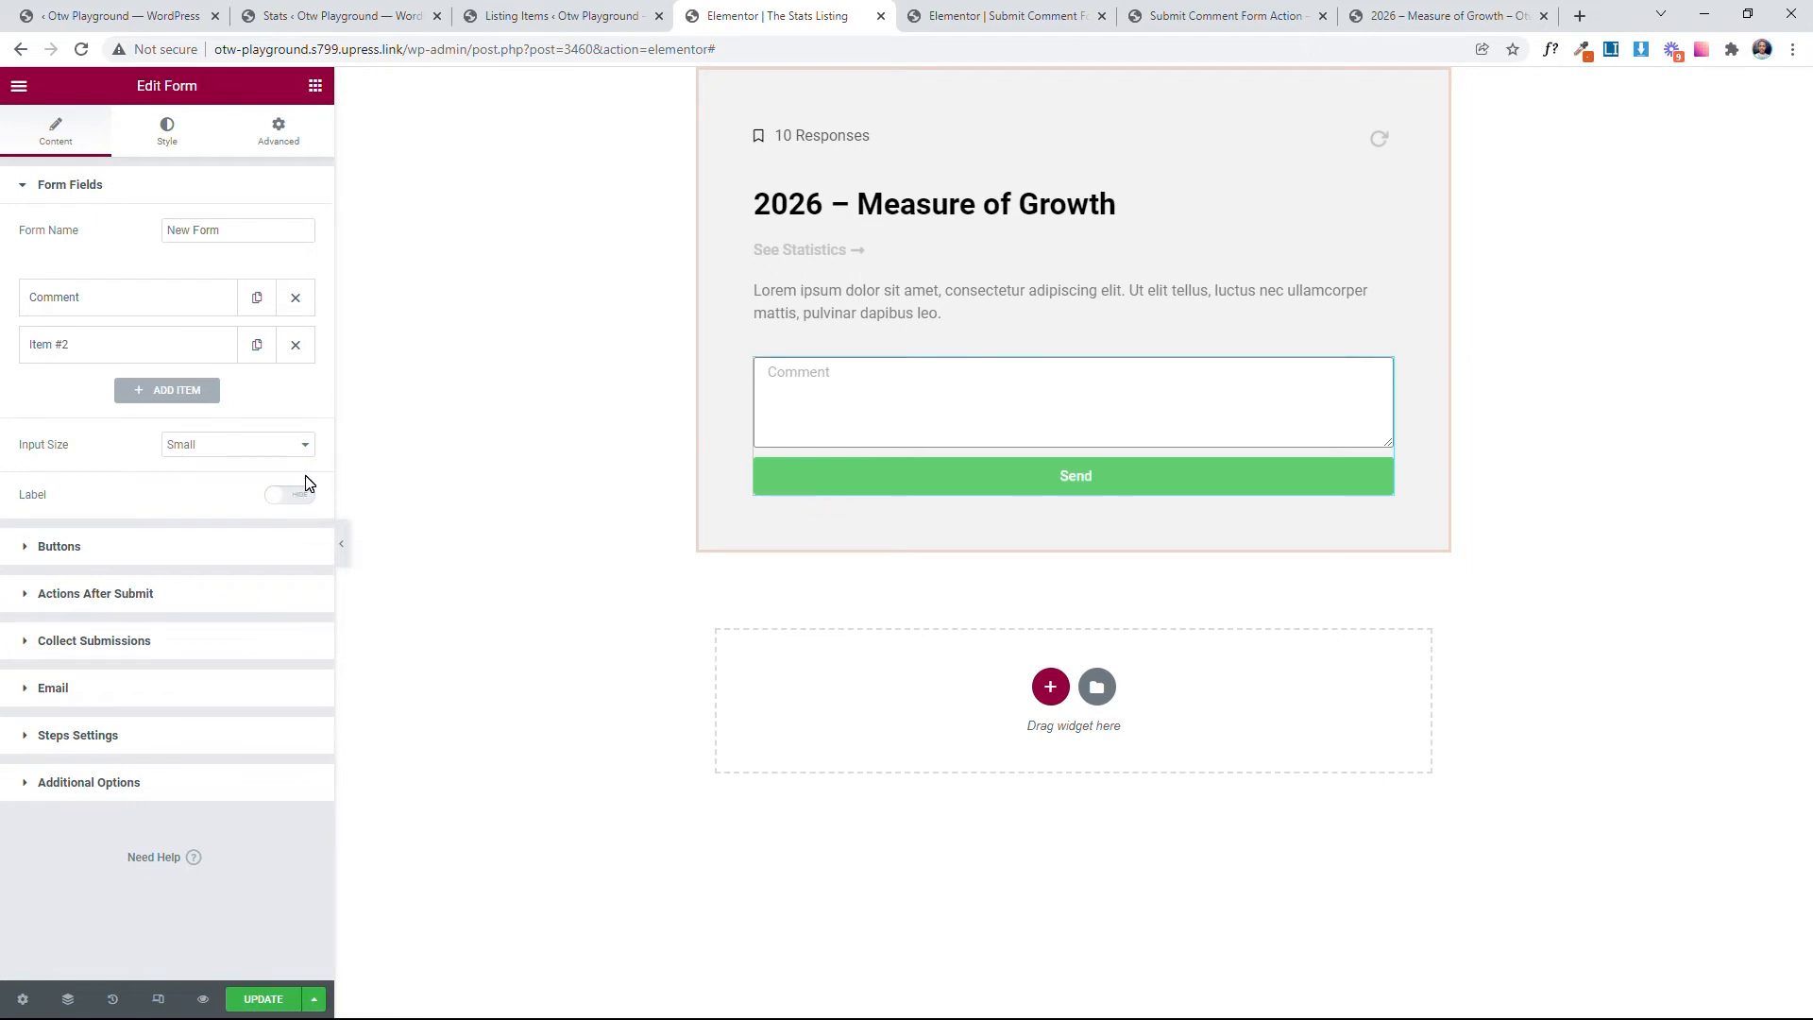
right_click(1389, 370)
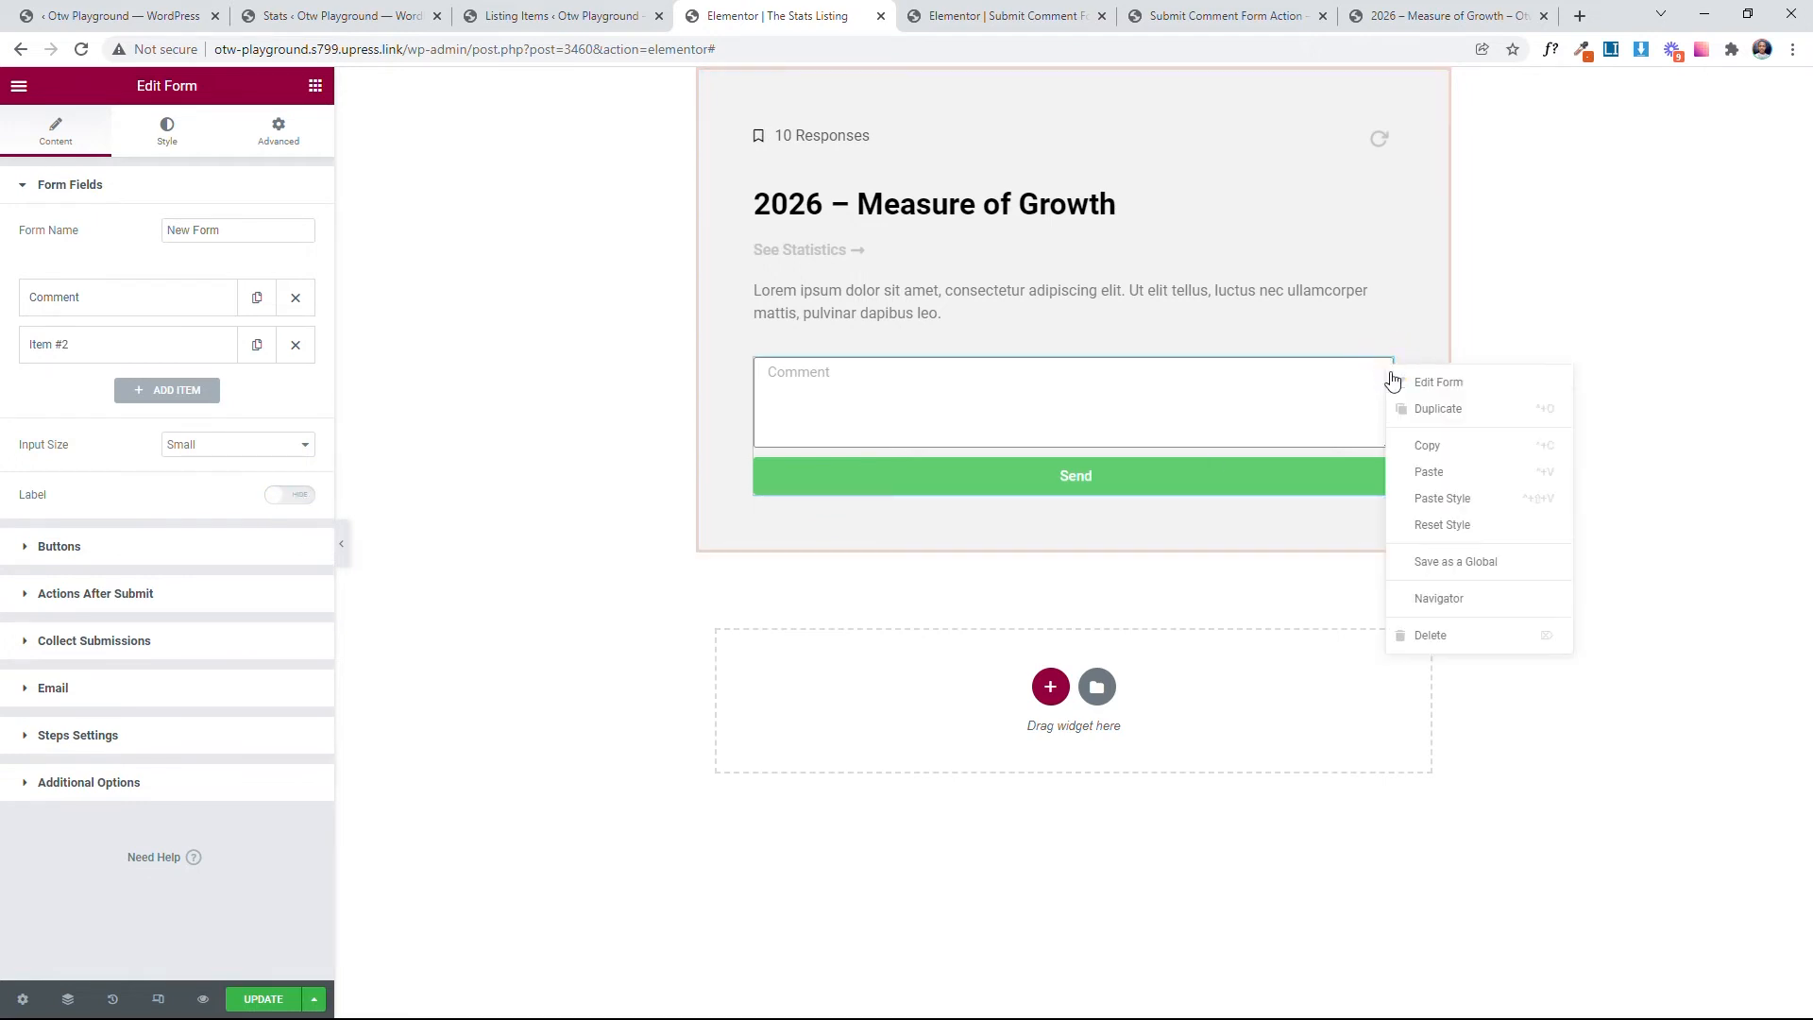
left_click(1434, 498)
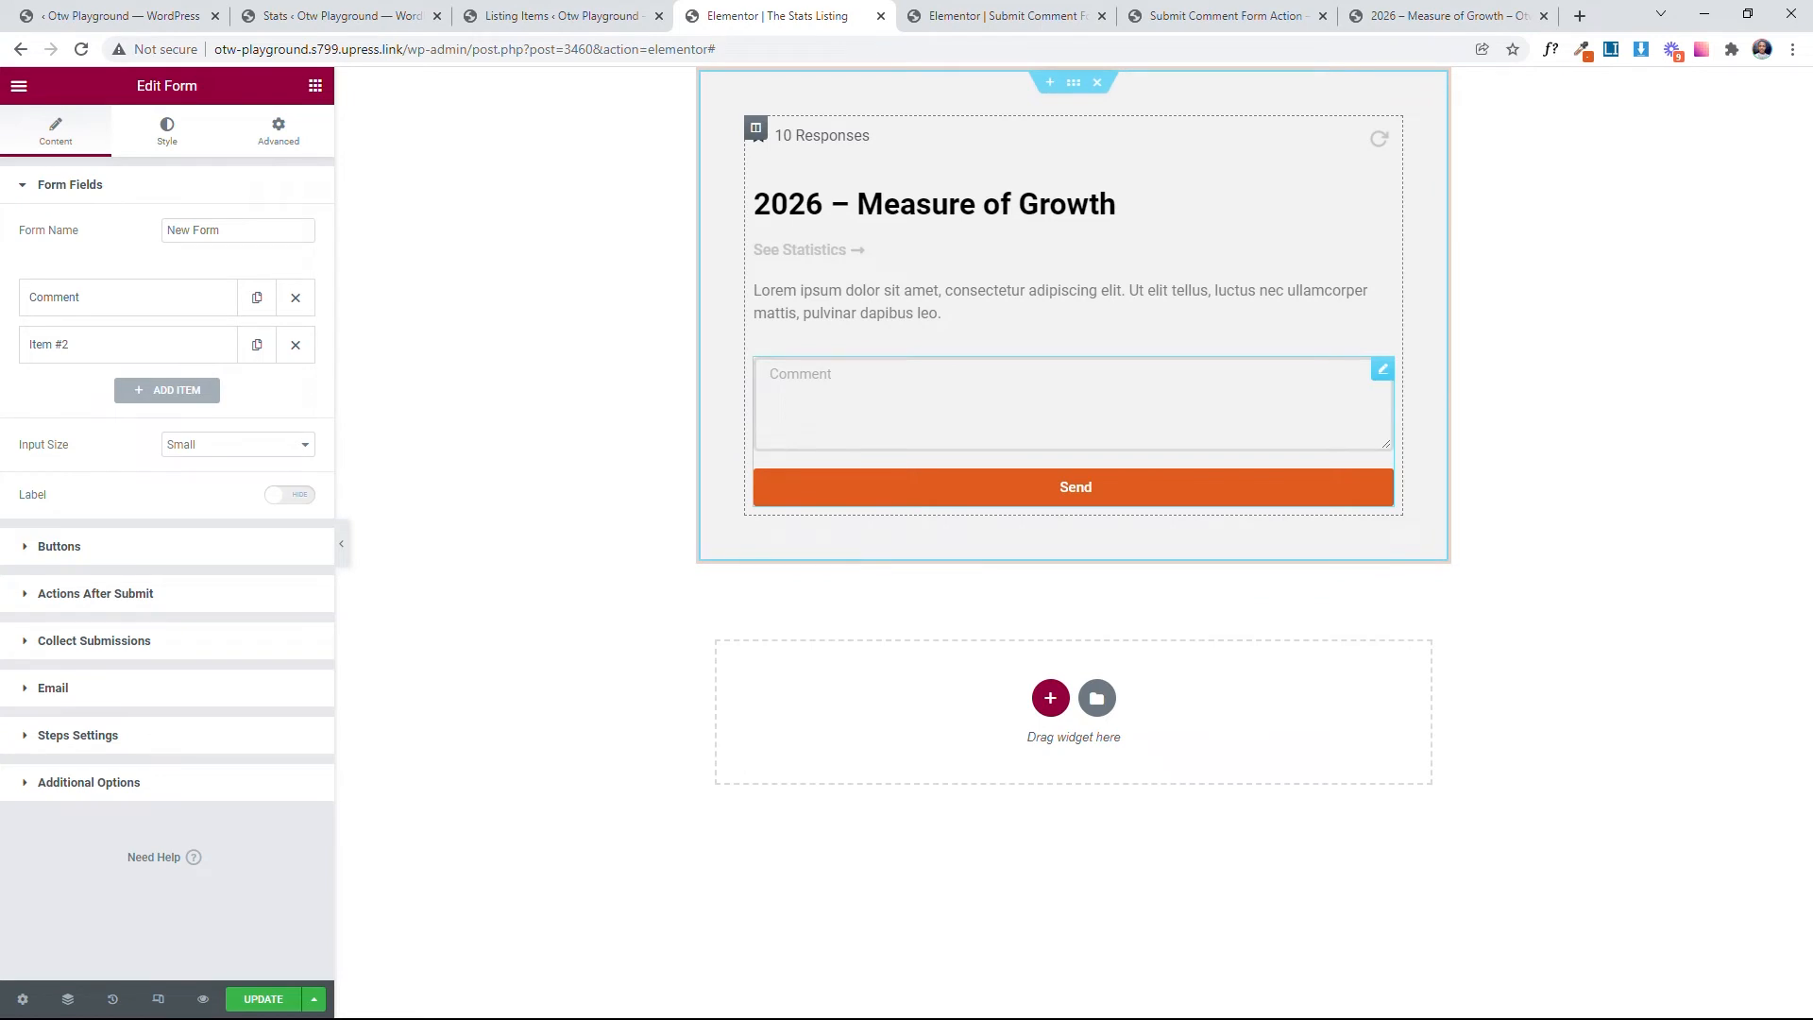
Step: Replace the form's Collect Submissions and Email actions after submit with Submit Comment Form Action
left_click(112, 593)
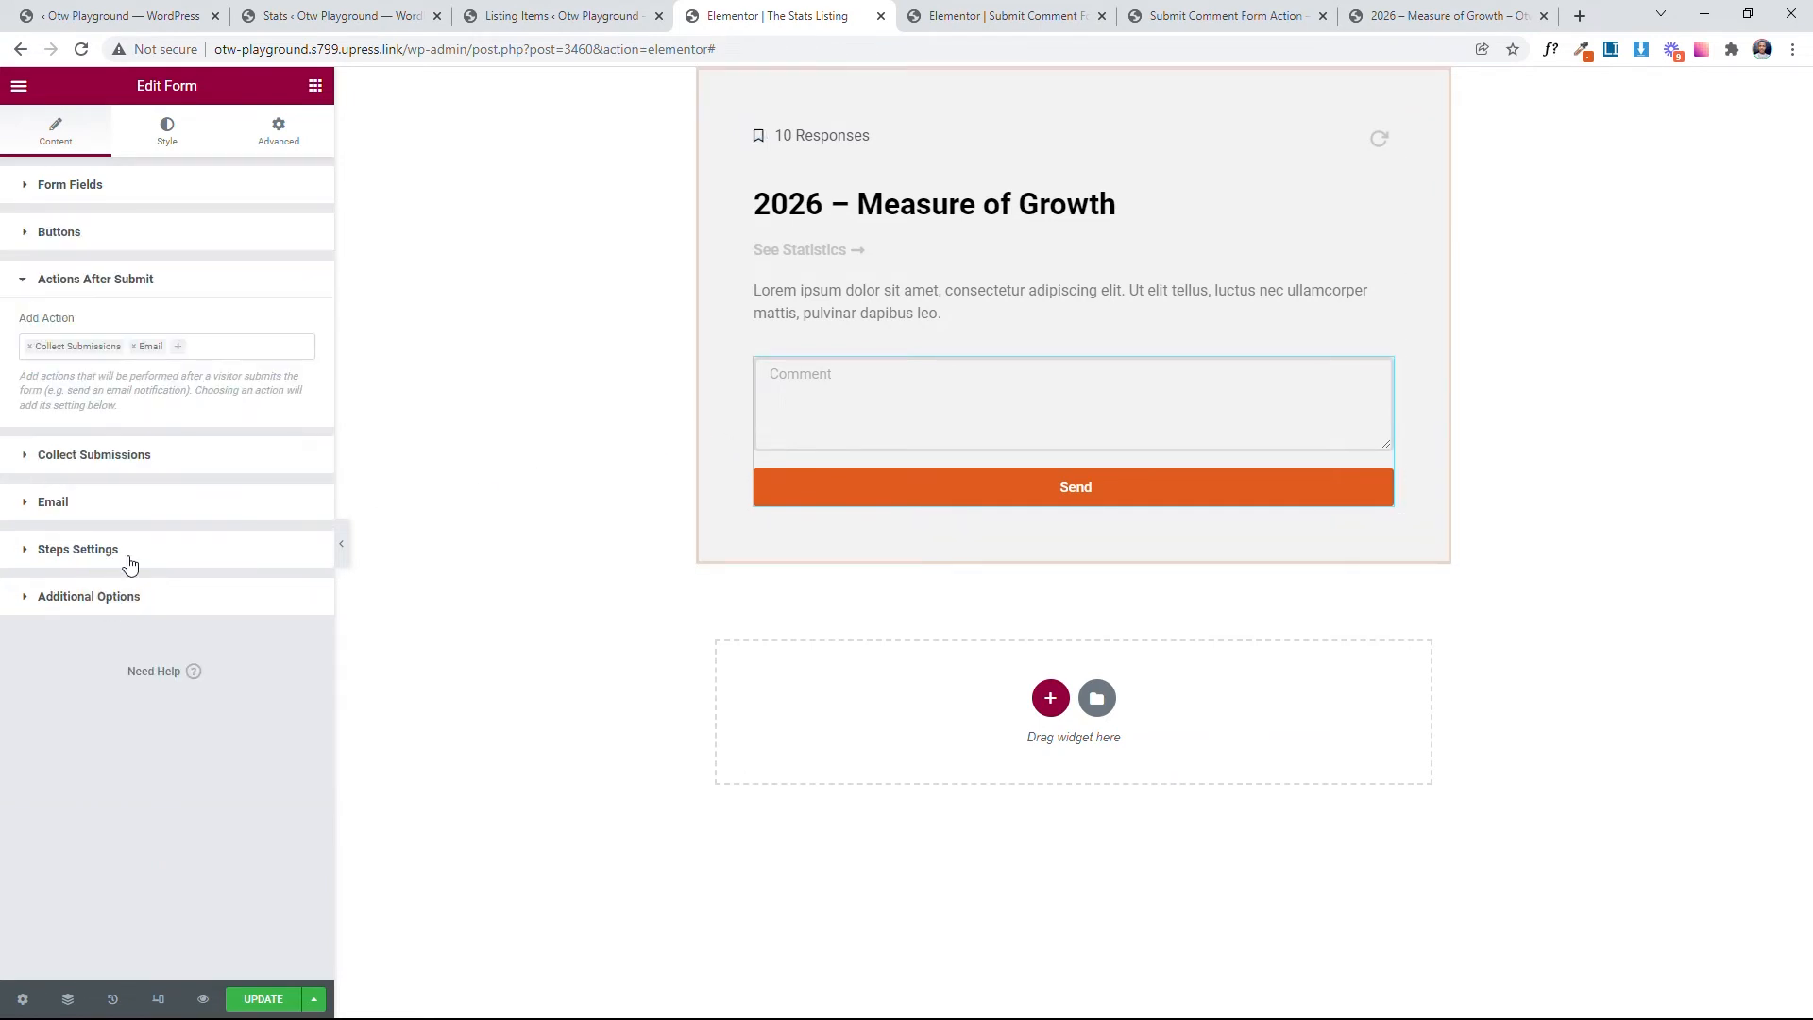
left_click(134, 347)
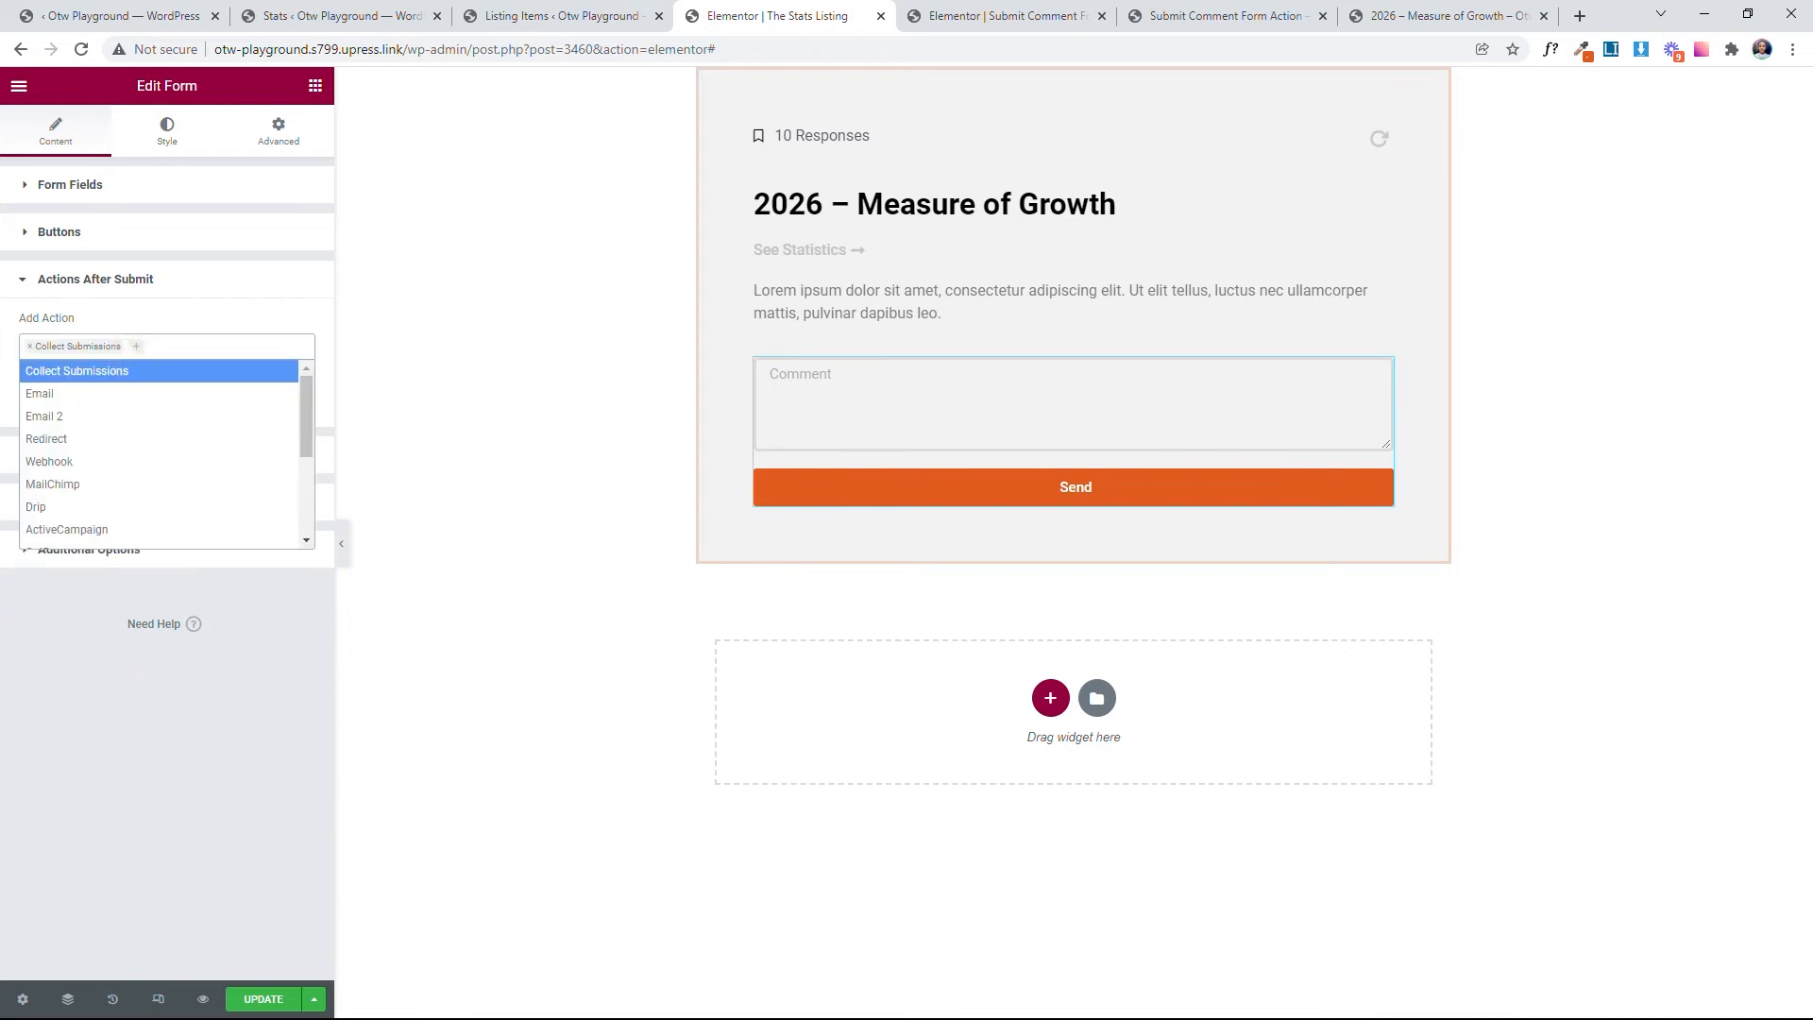
left_click(29, 347)
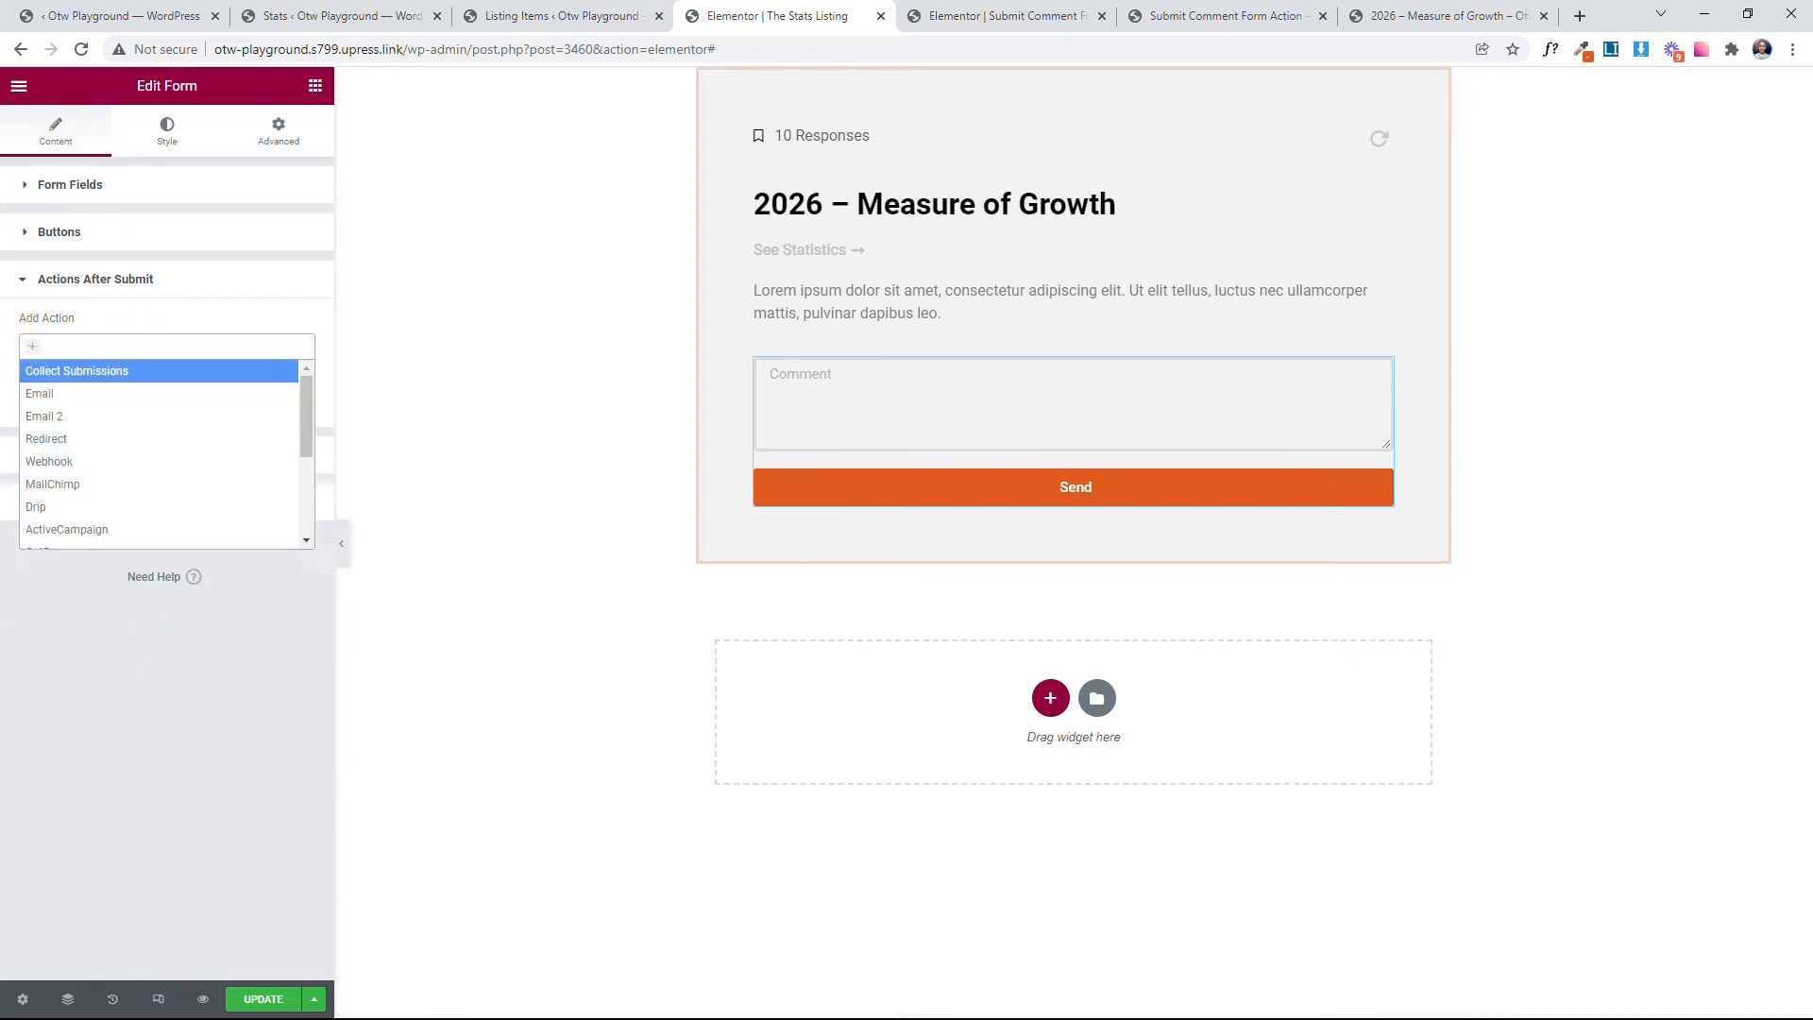
scroll(80, 416, "down", 2)
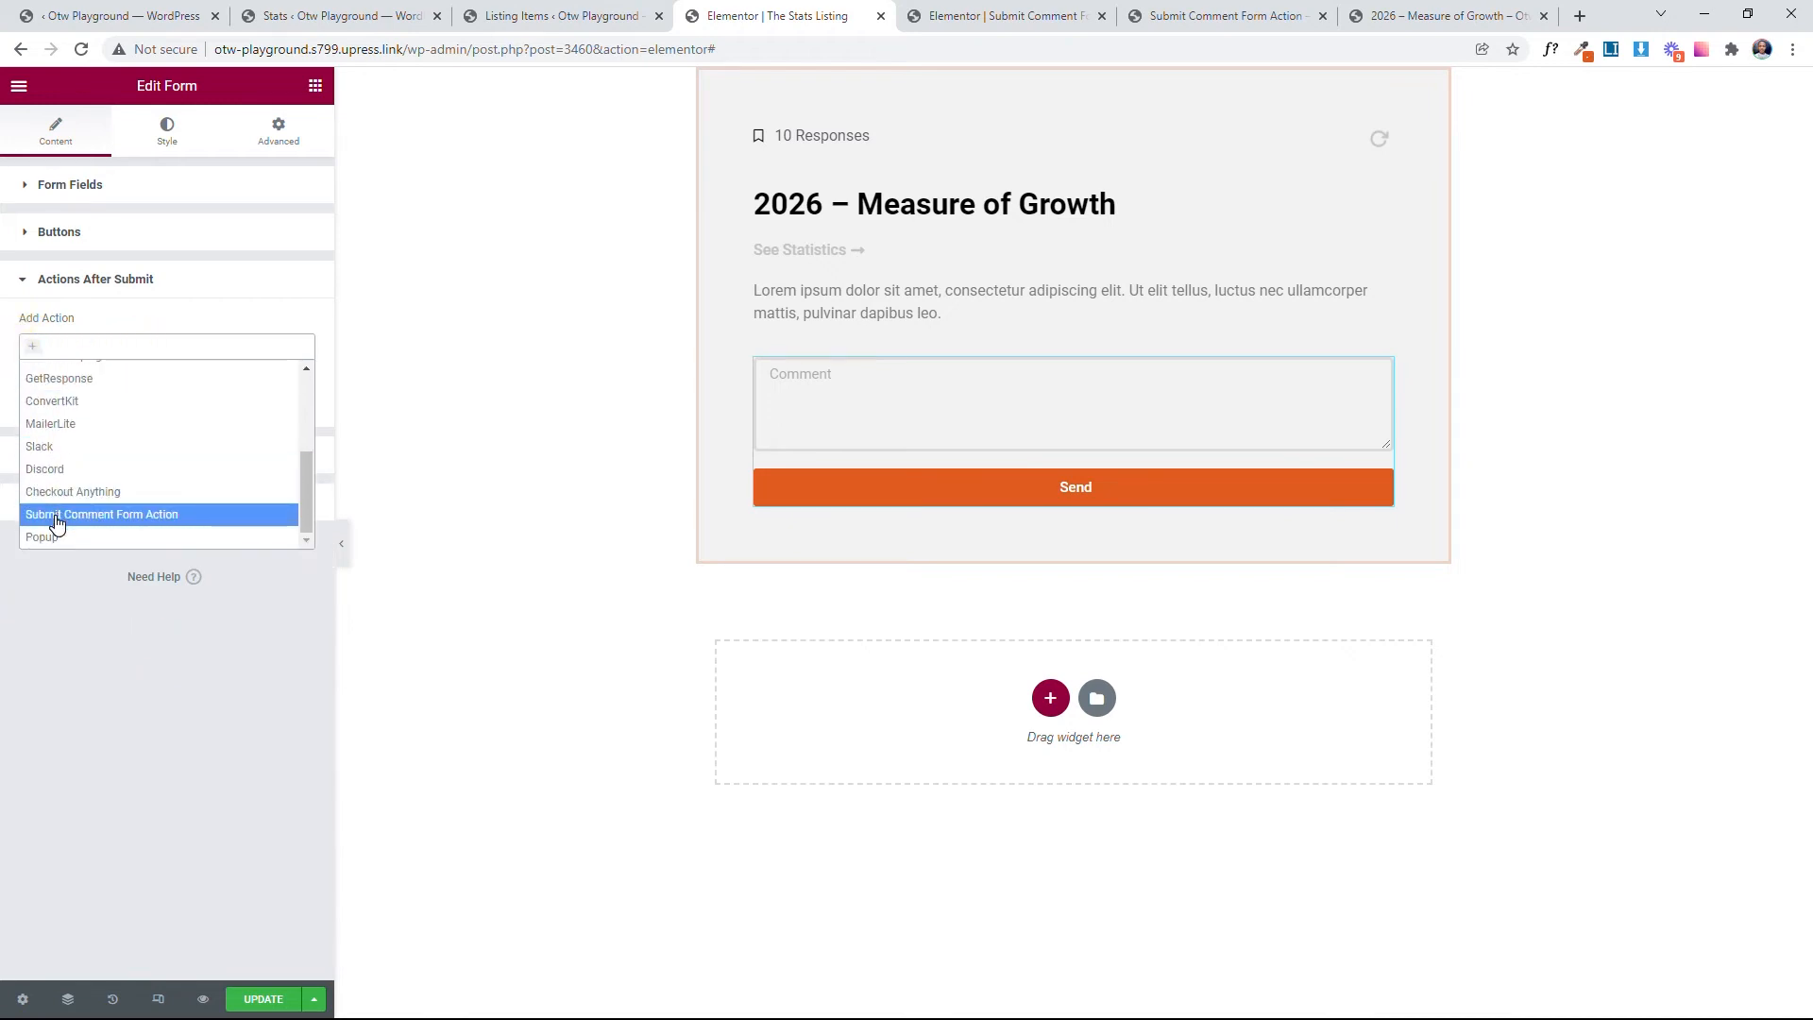
left_click(186, 514)
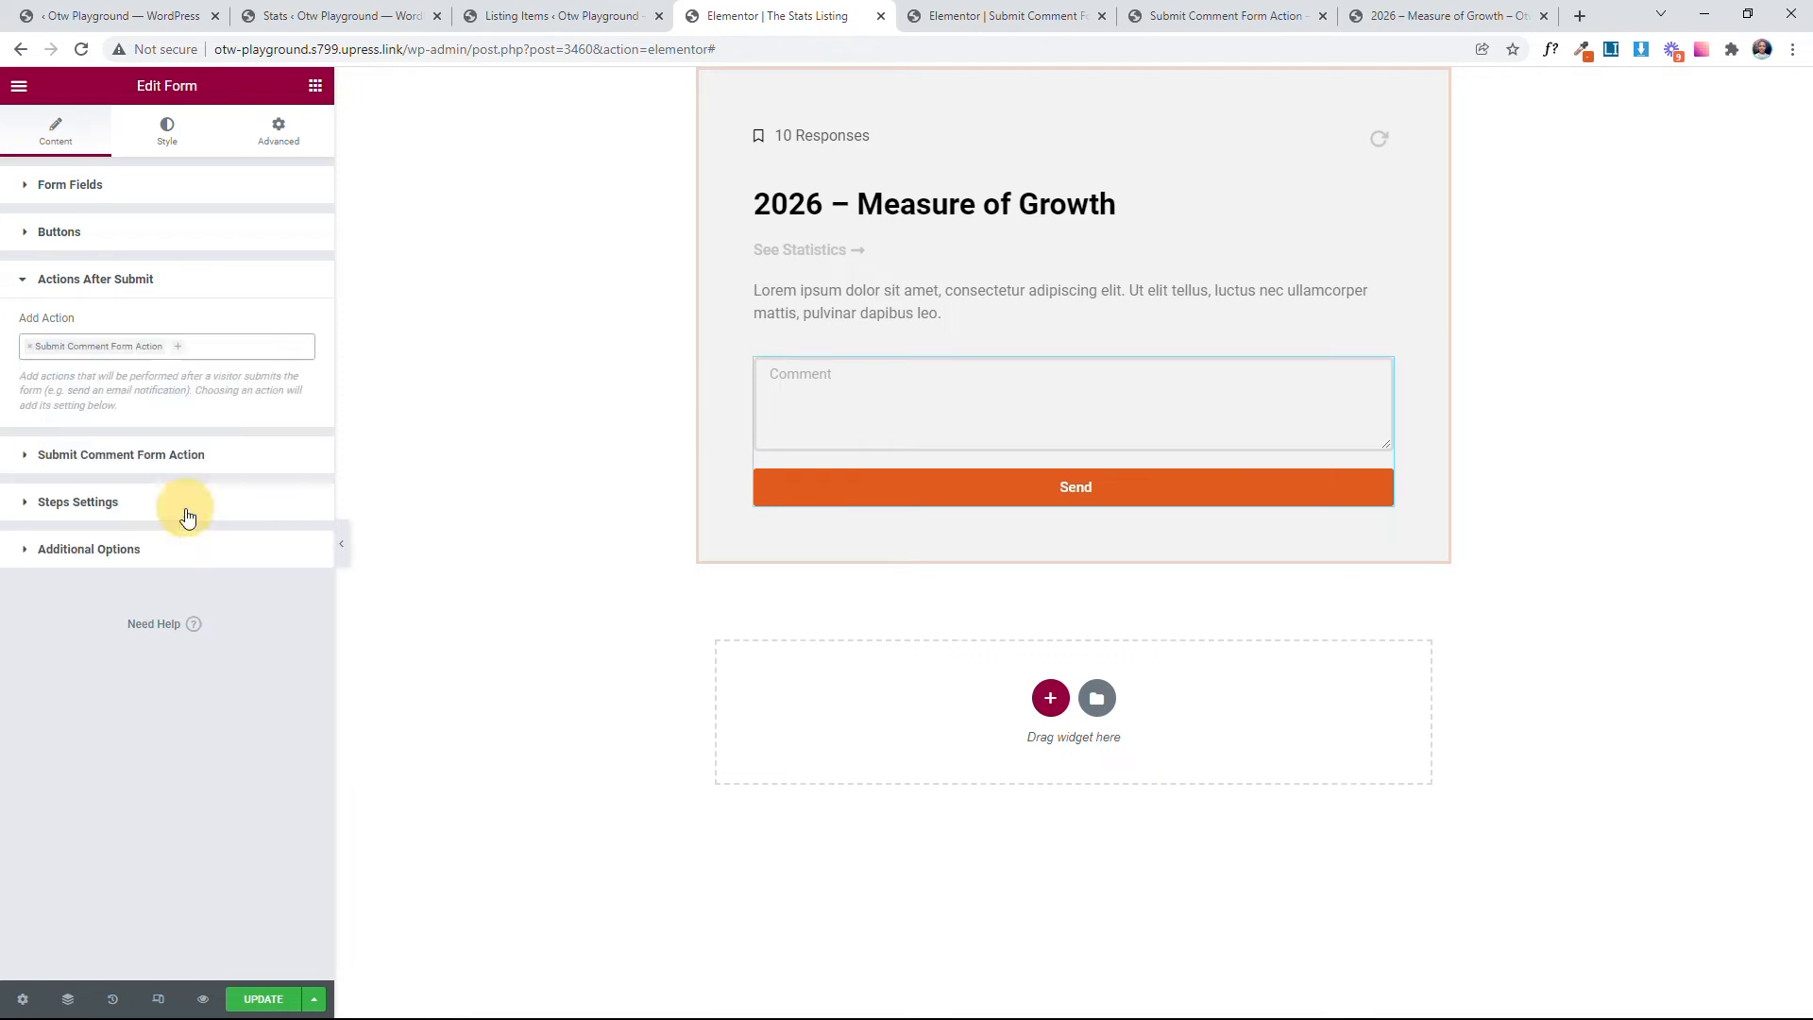
Step: In the Submit Comment Form Action settings, set the Post Field ID to "post_id" and the Comment Text Field ID to "coomment"
left_click(106, 454)
left_click(112, 408)
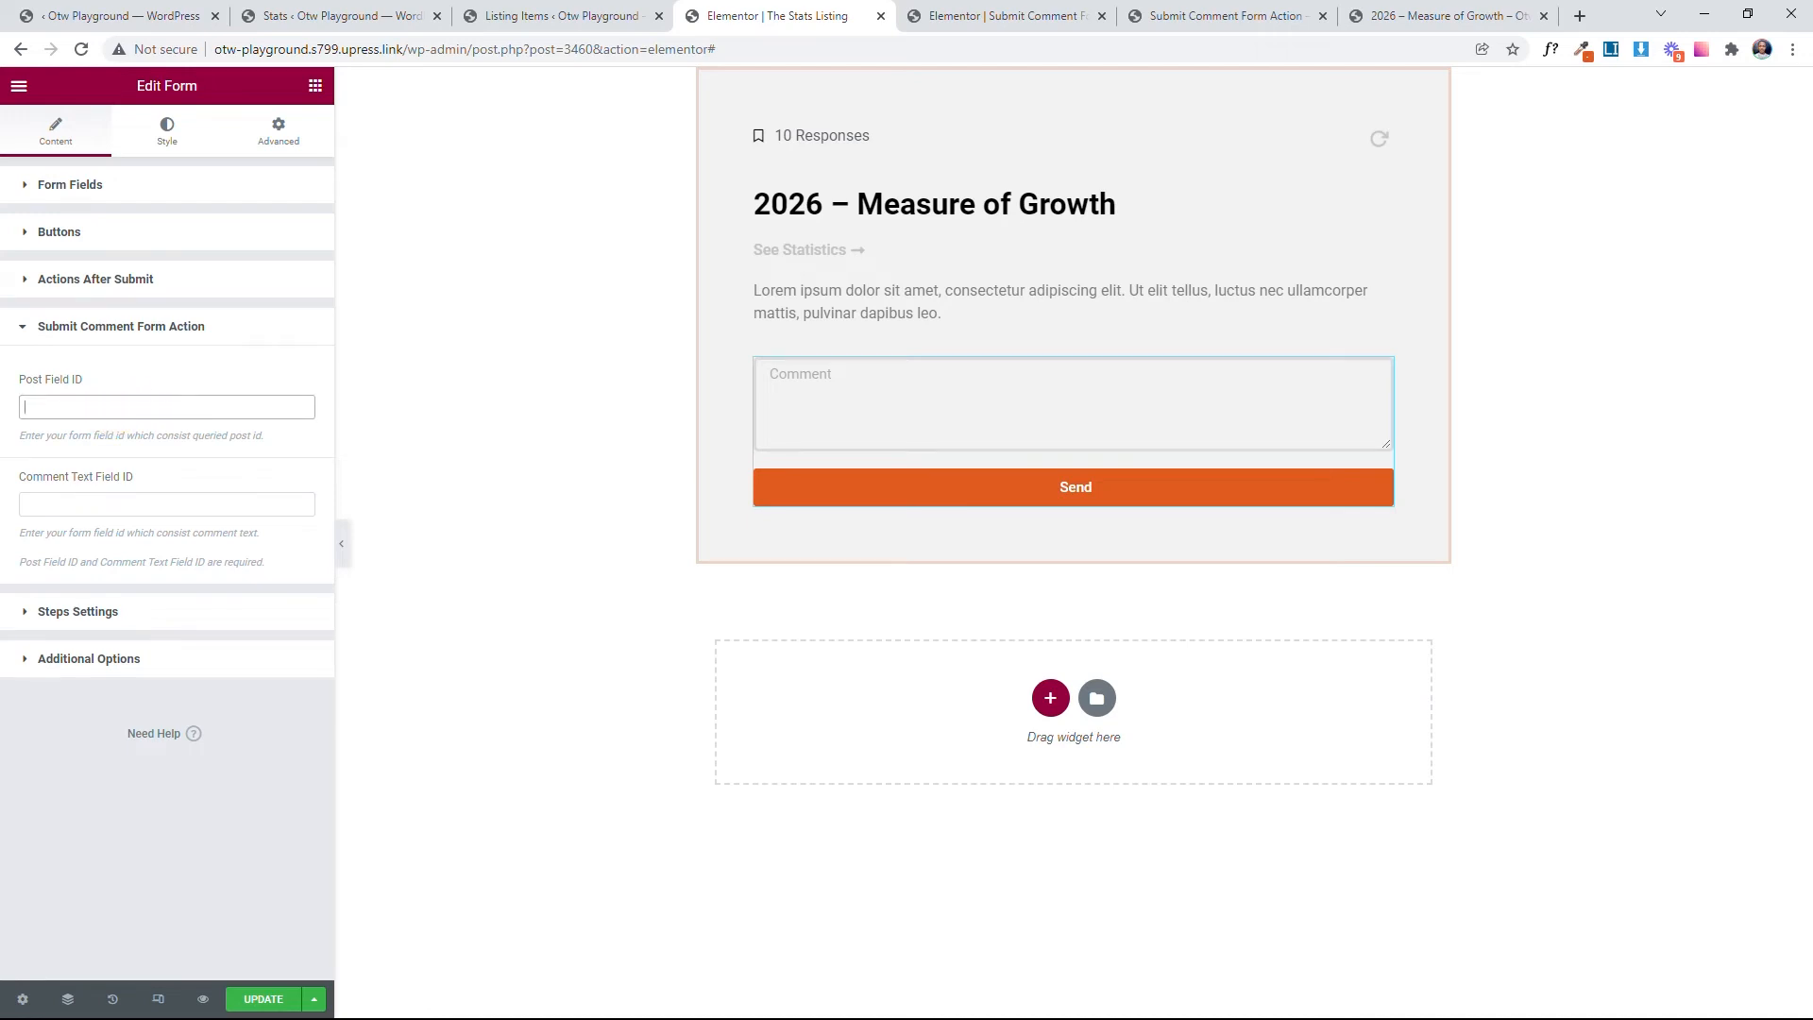
key("super+v")
left_click(132, 561)
left_click(132, 503)
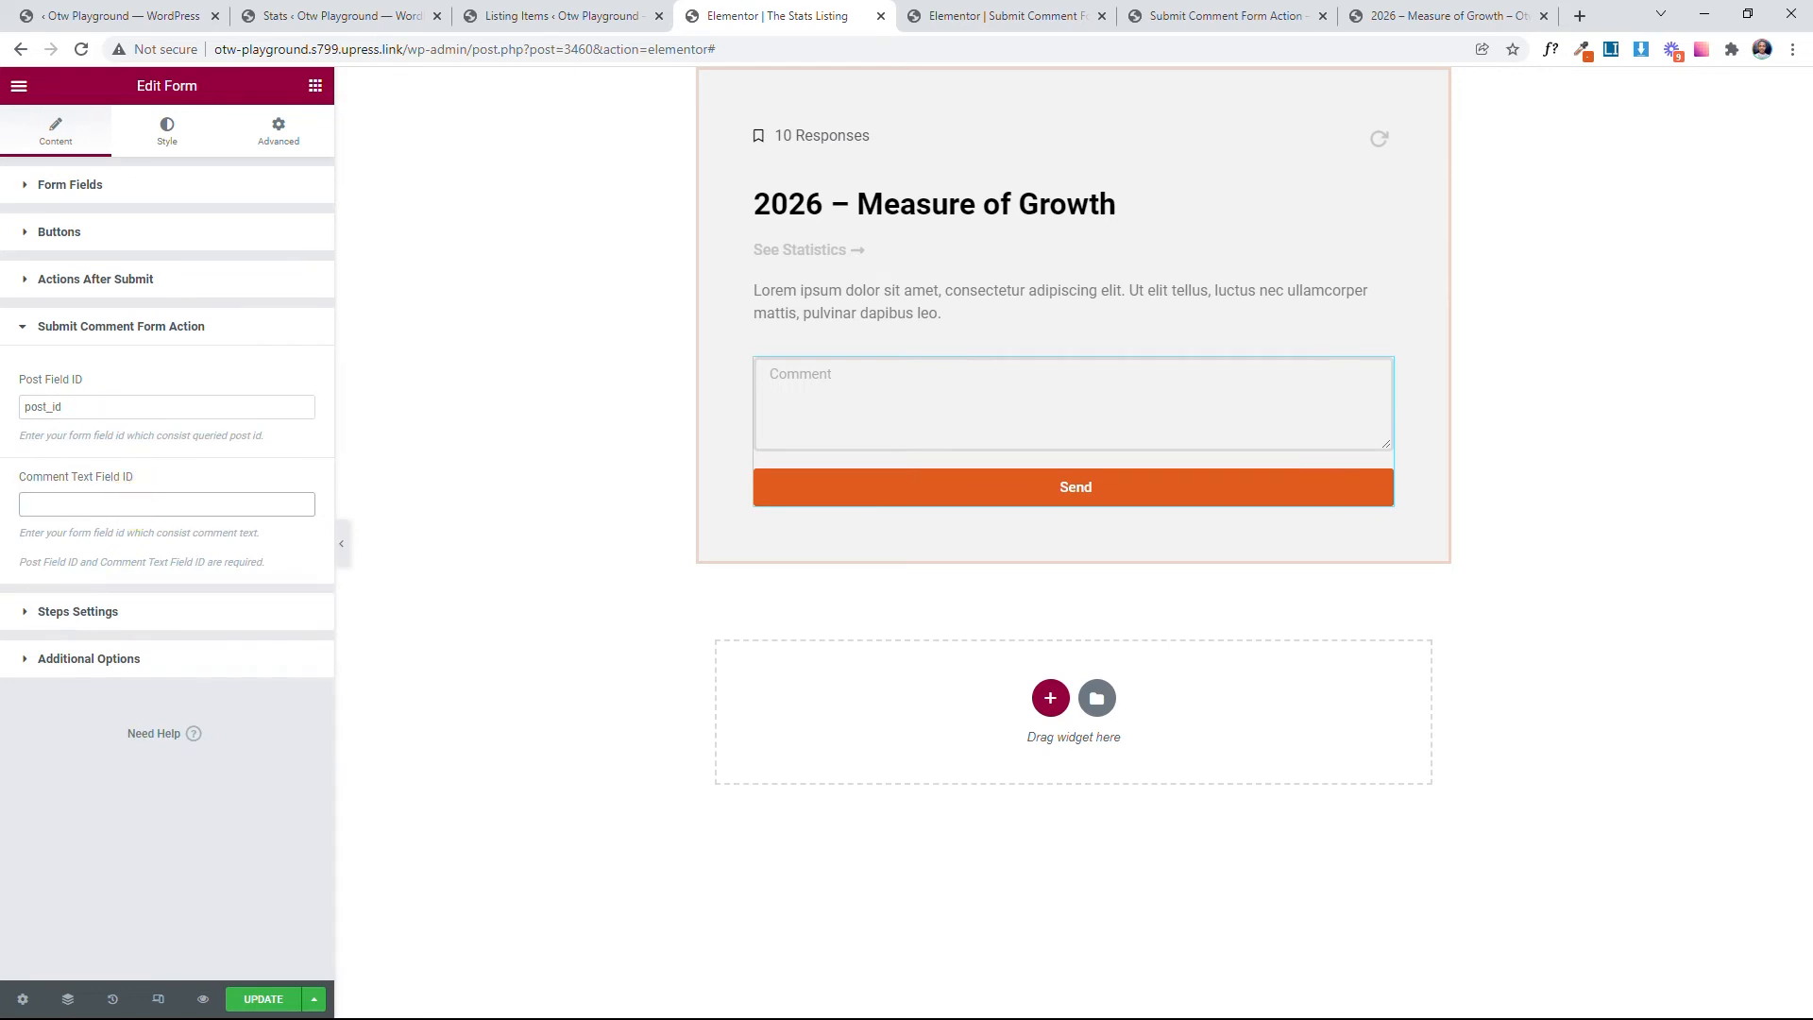
key("super+v")
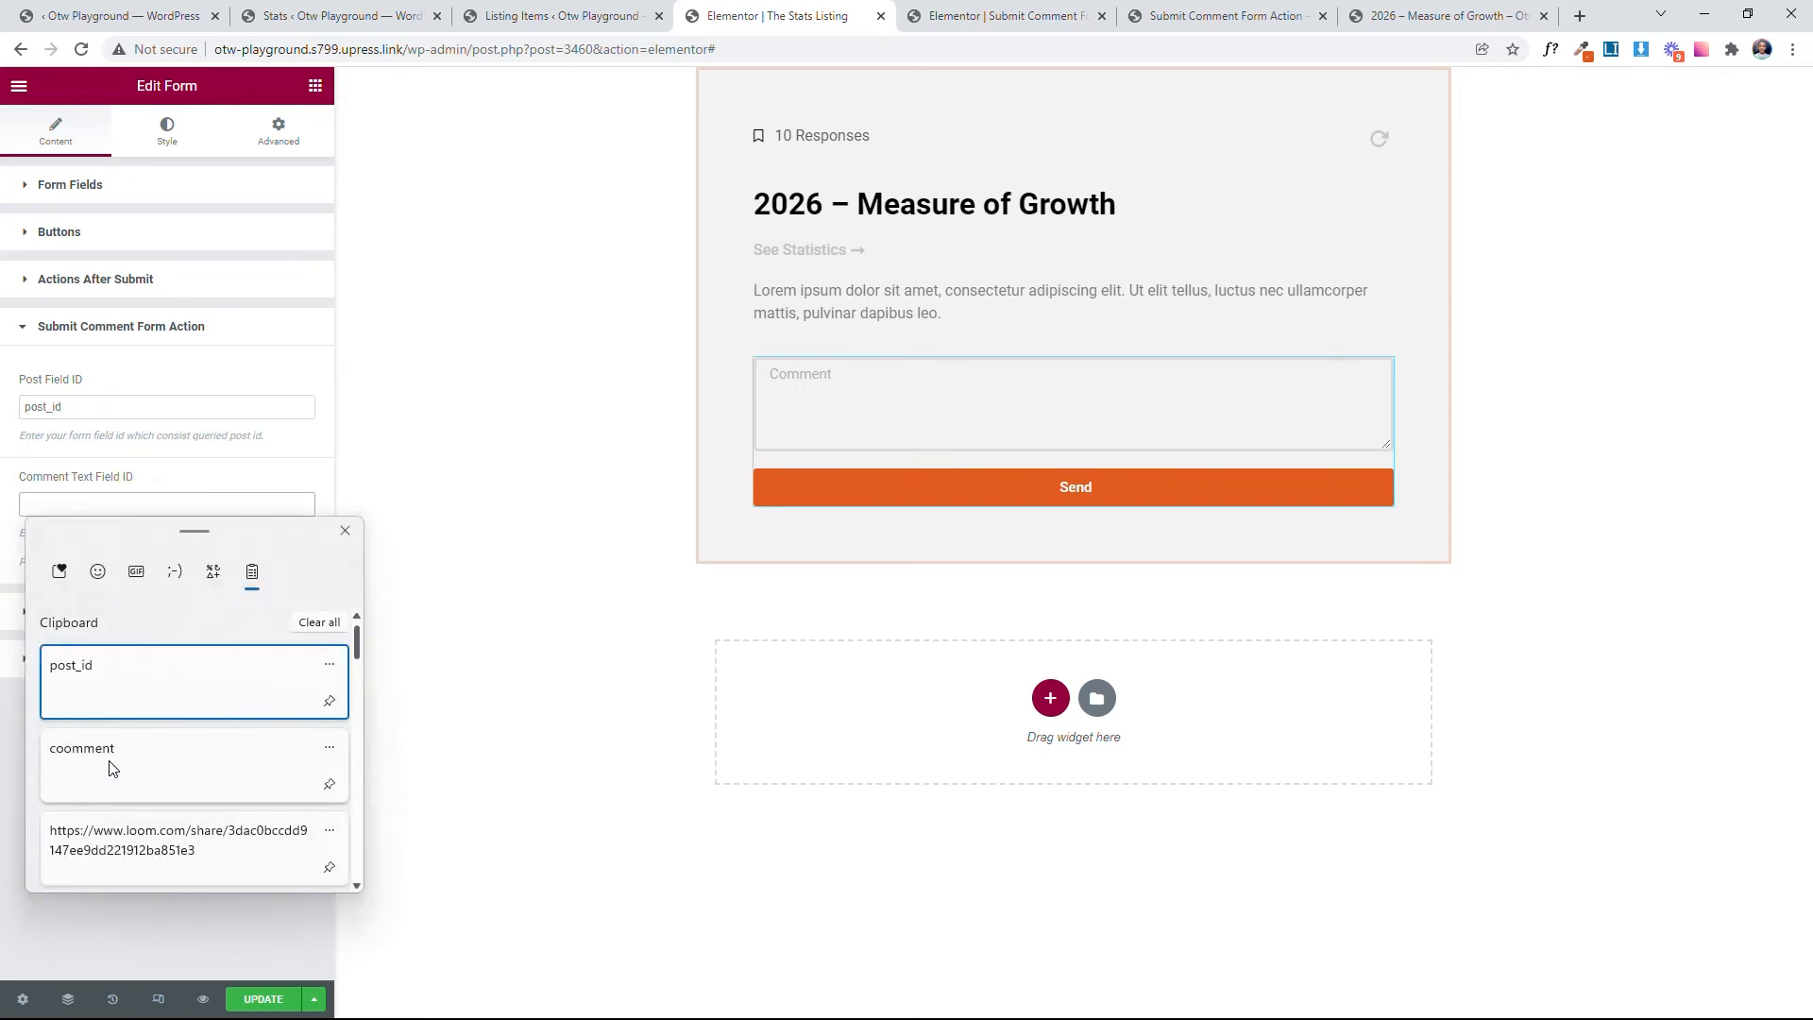
left_click(108, 767)
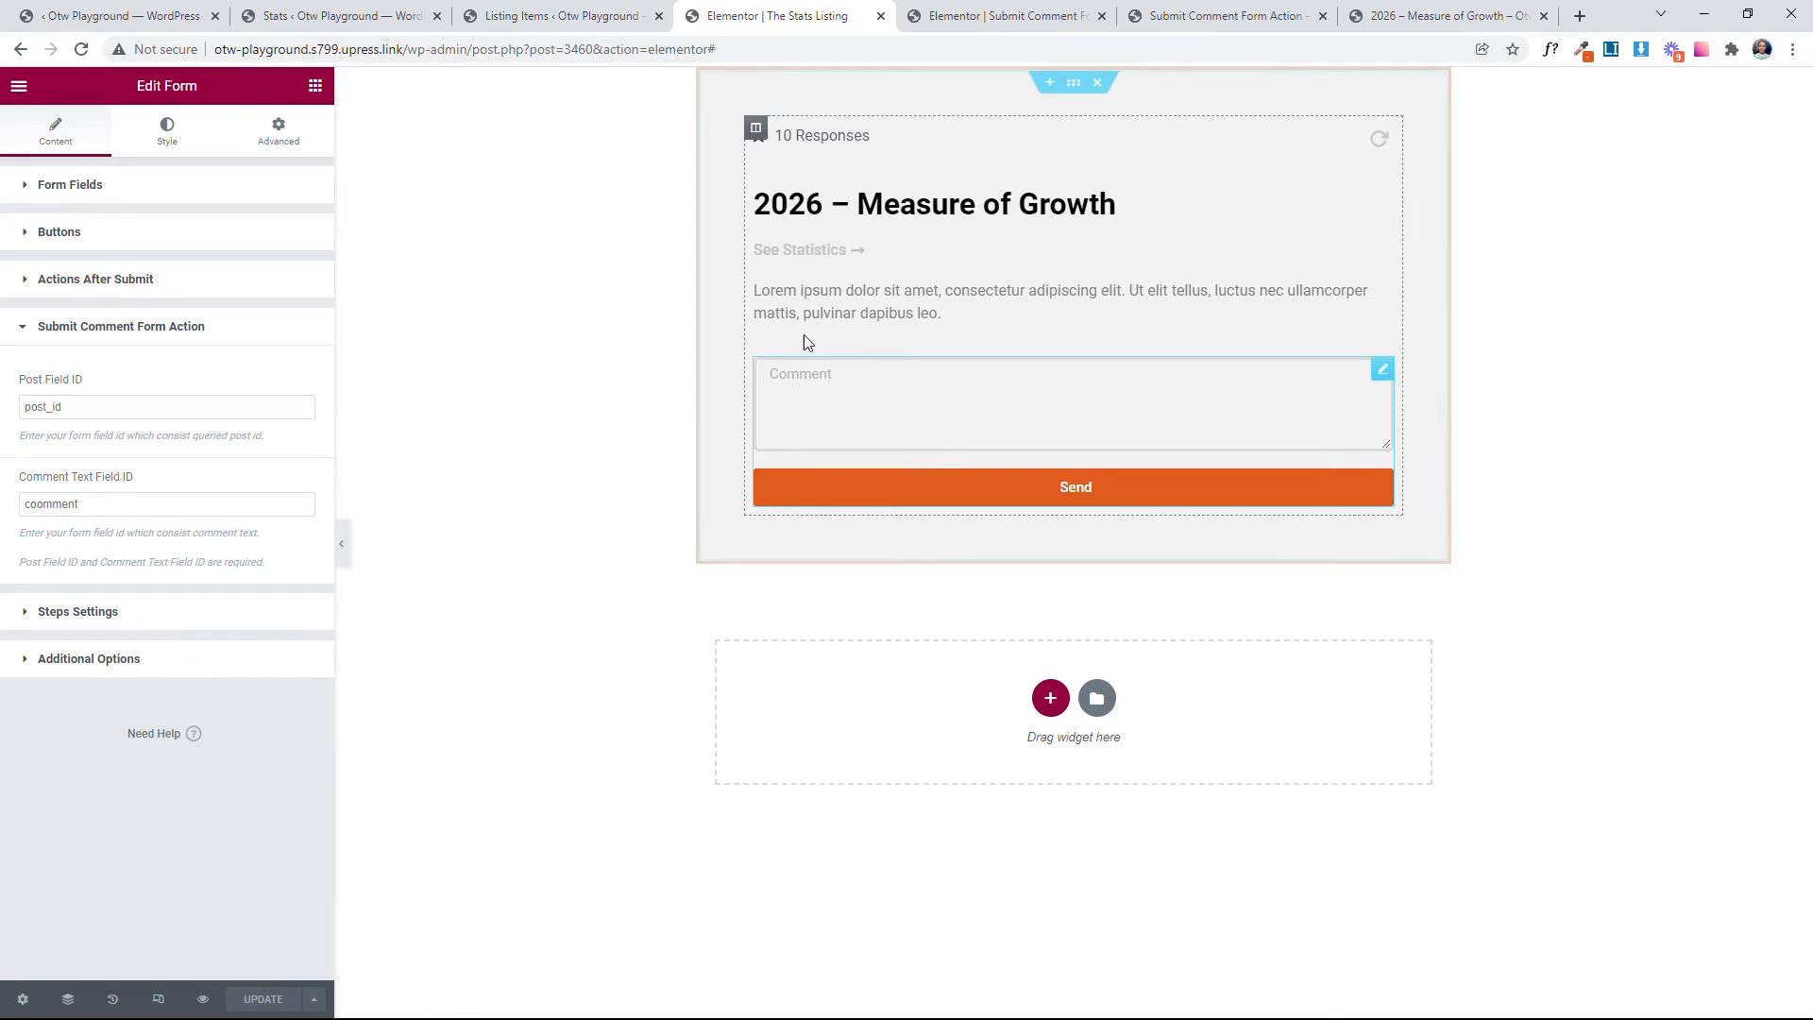
Step: Switch to the Submit Comment Form Action page's editor and add a Listing Grid widget below the heading
left_click(996, 15)
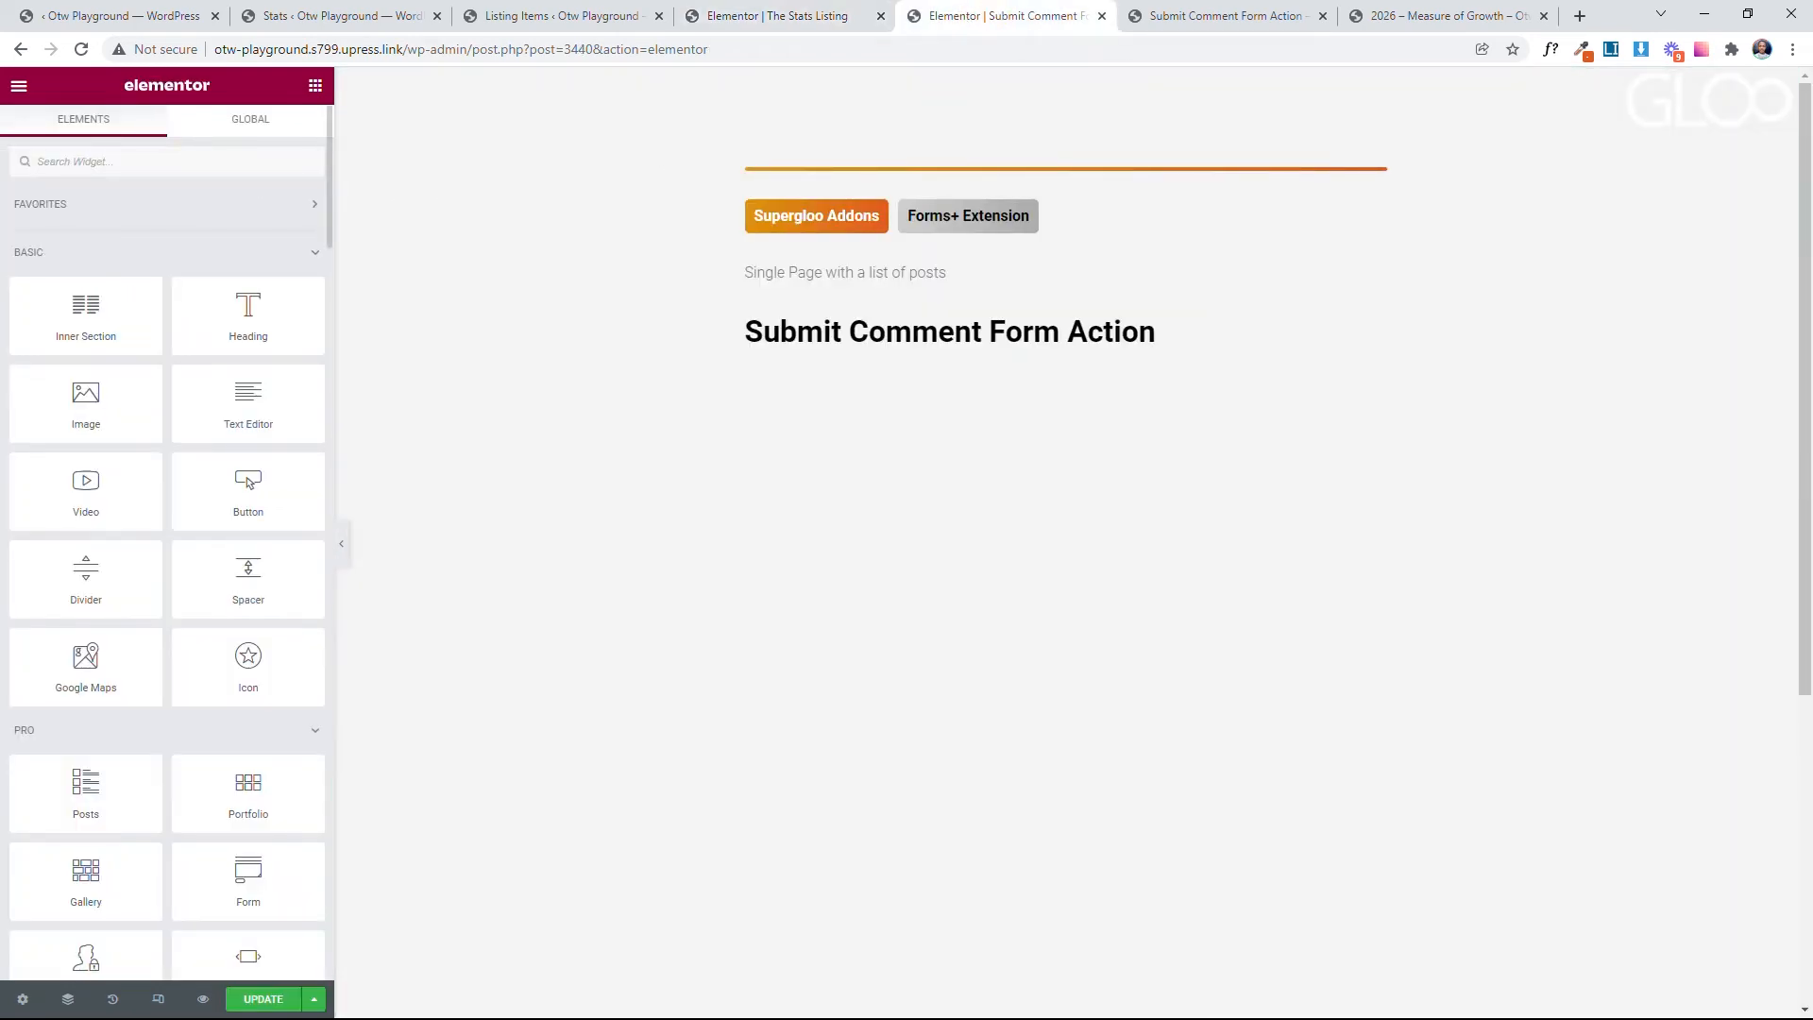
type("listing")
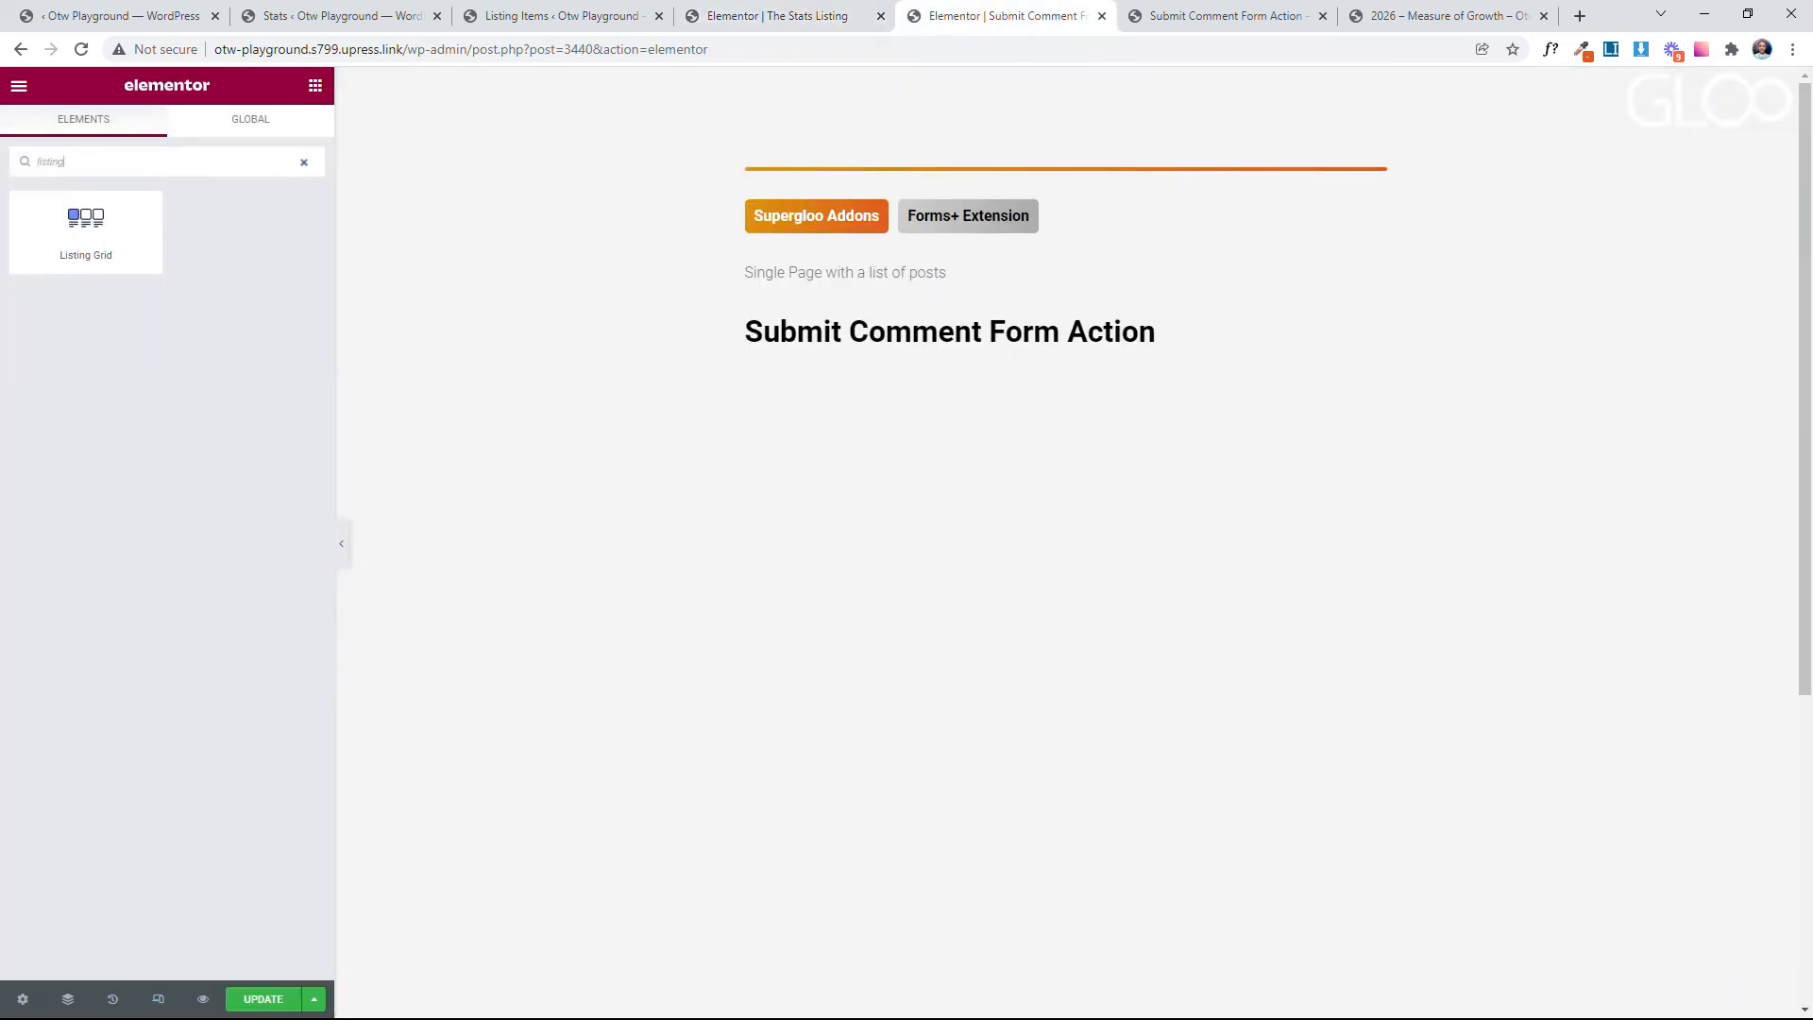
left_click_drag(68, 227, 1020, 340)
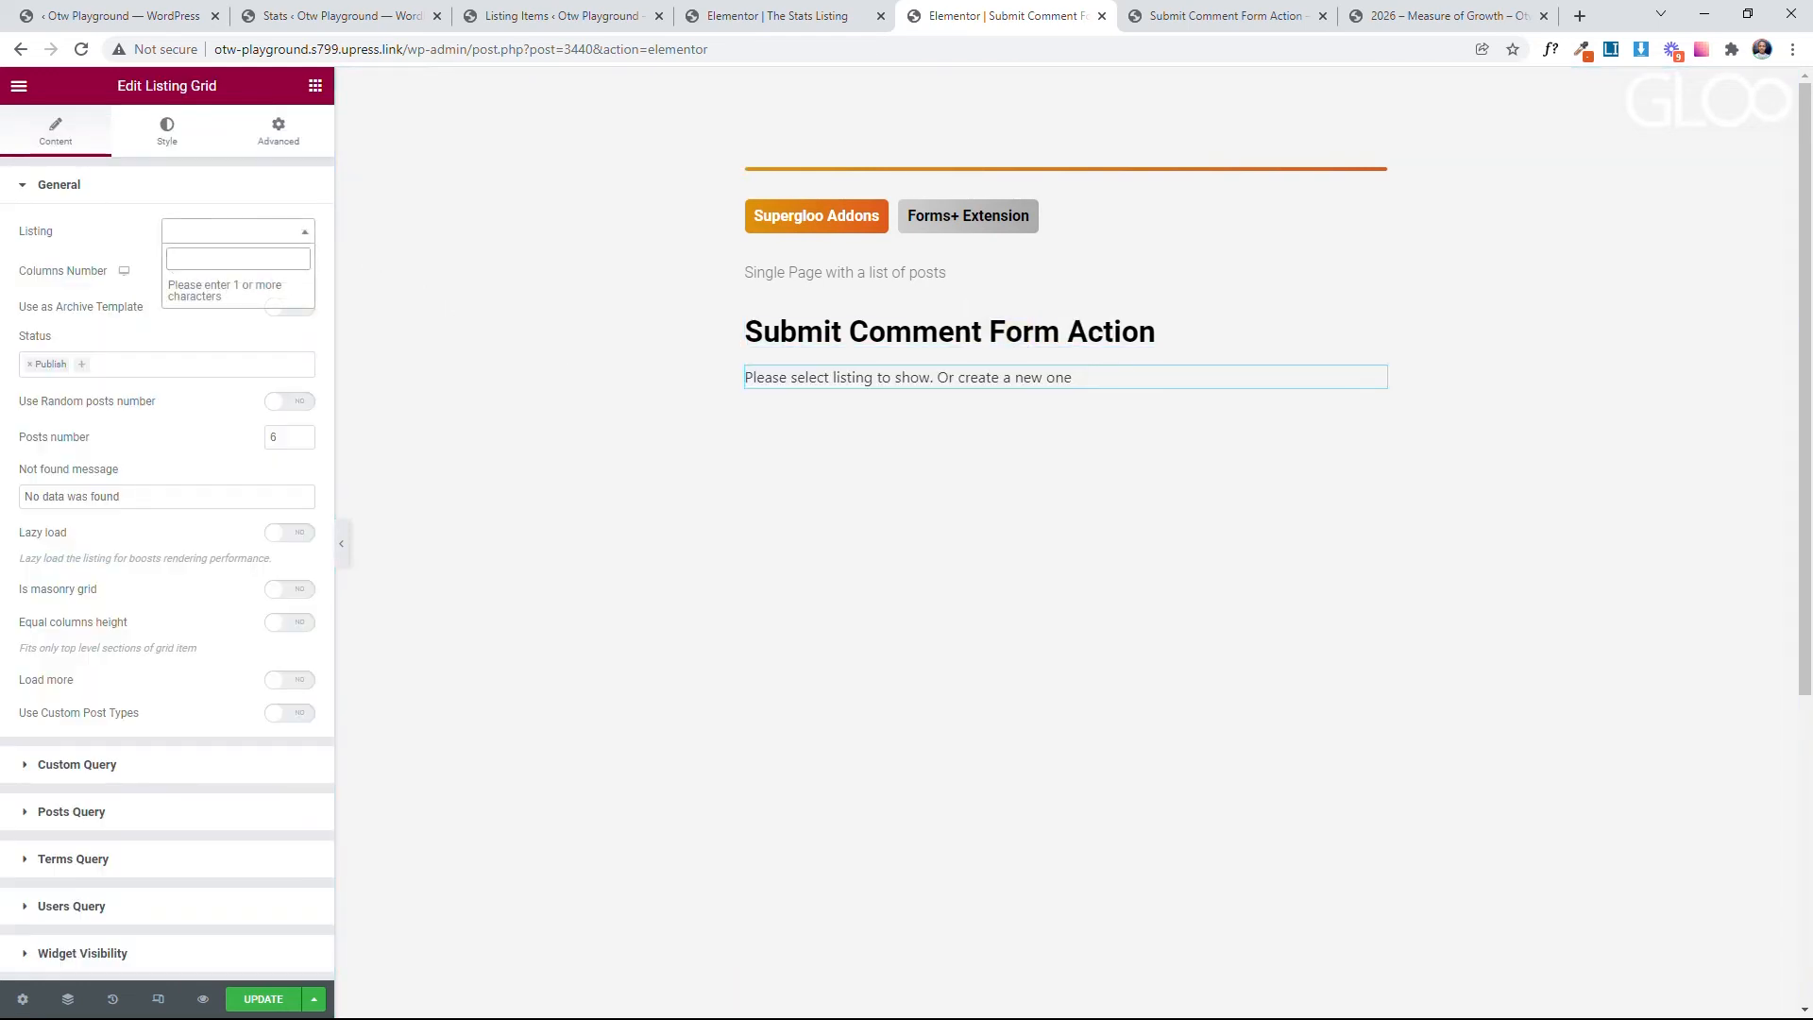
Step: Set the grid's listing to The Stats Listing and its columns number to 1
type("the state")
key("BackSpace")
type("s")
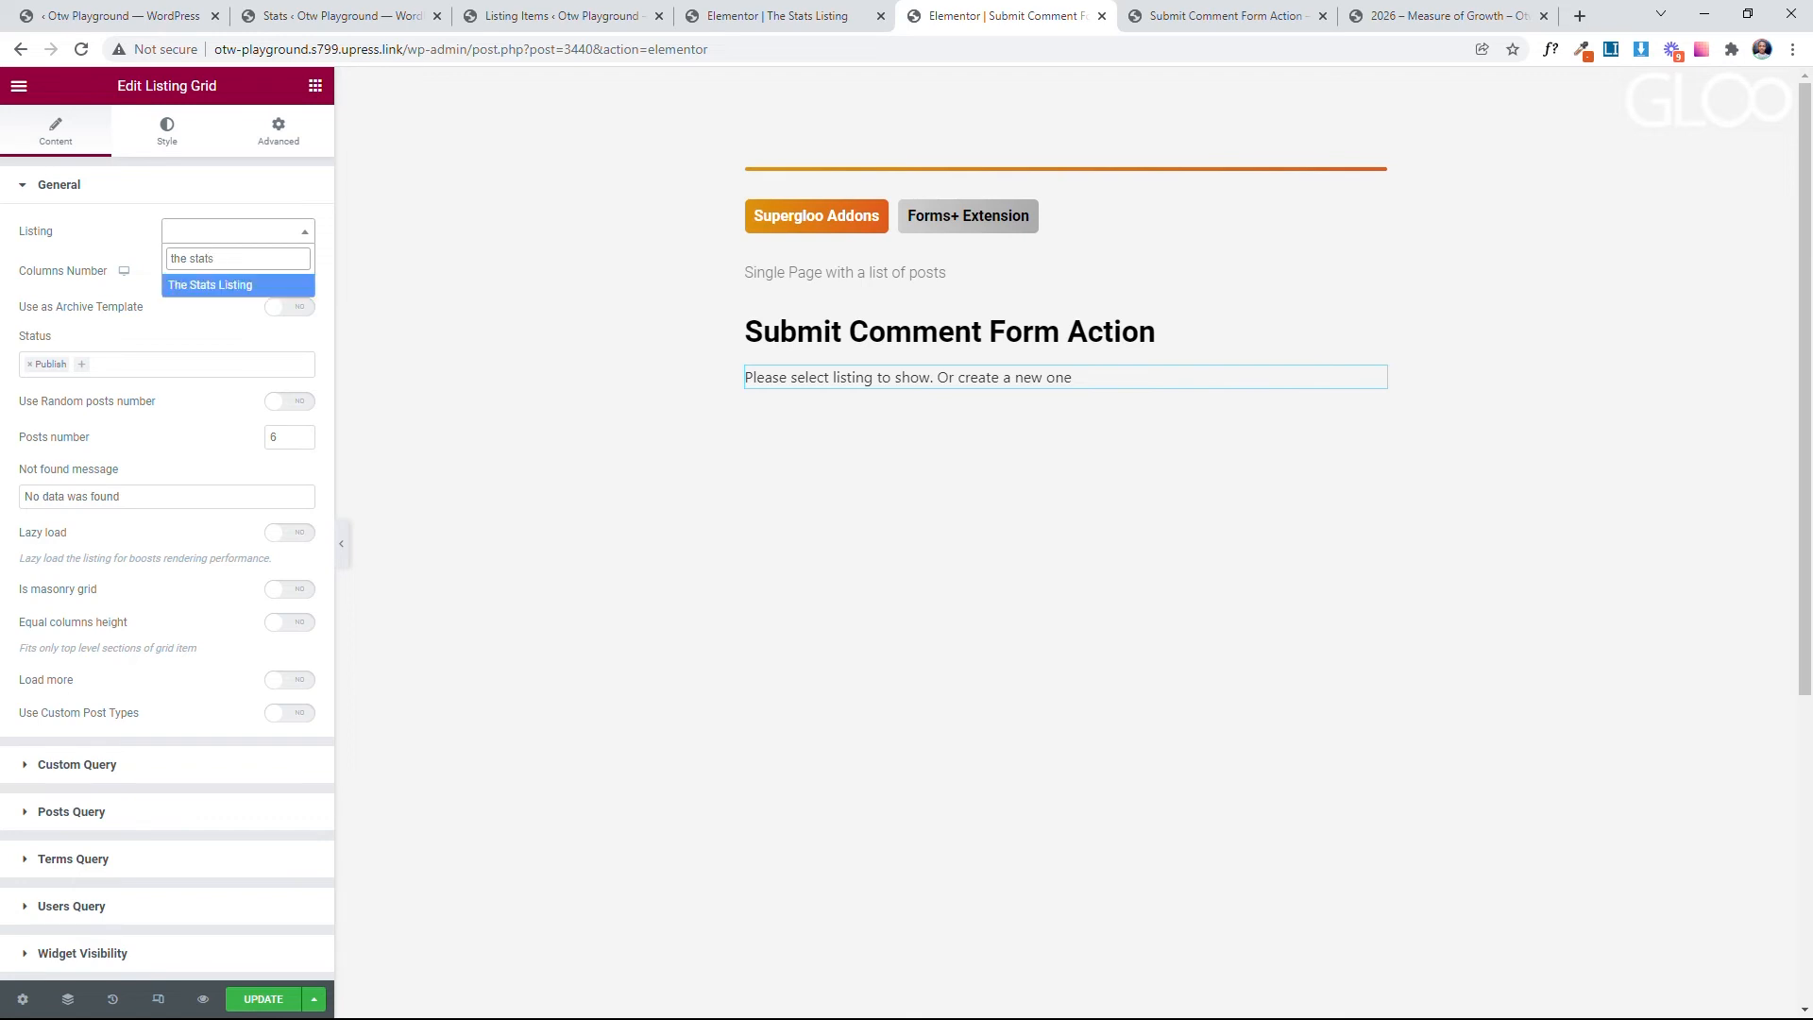
left_click(207, 291)
left_click(203, 272)
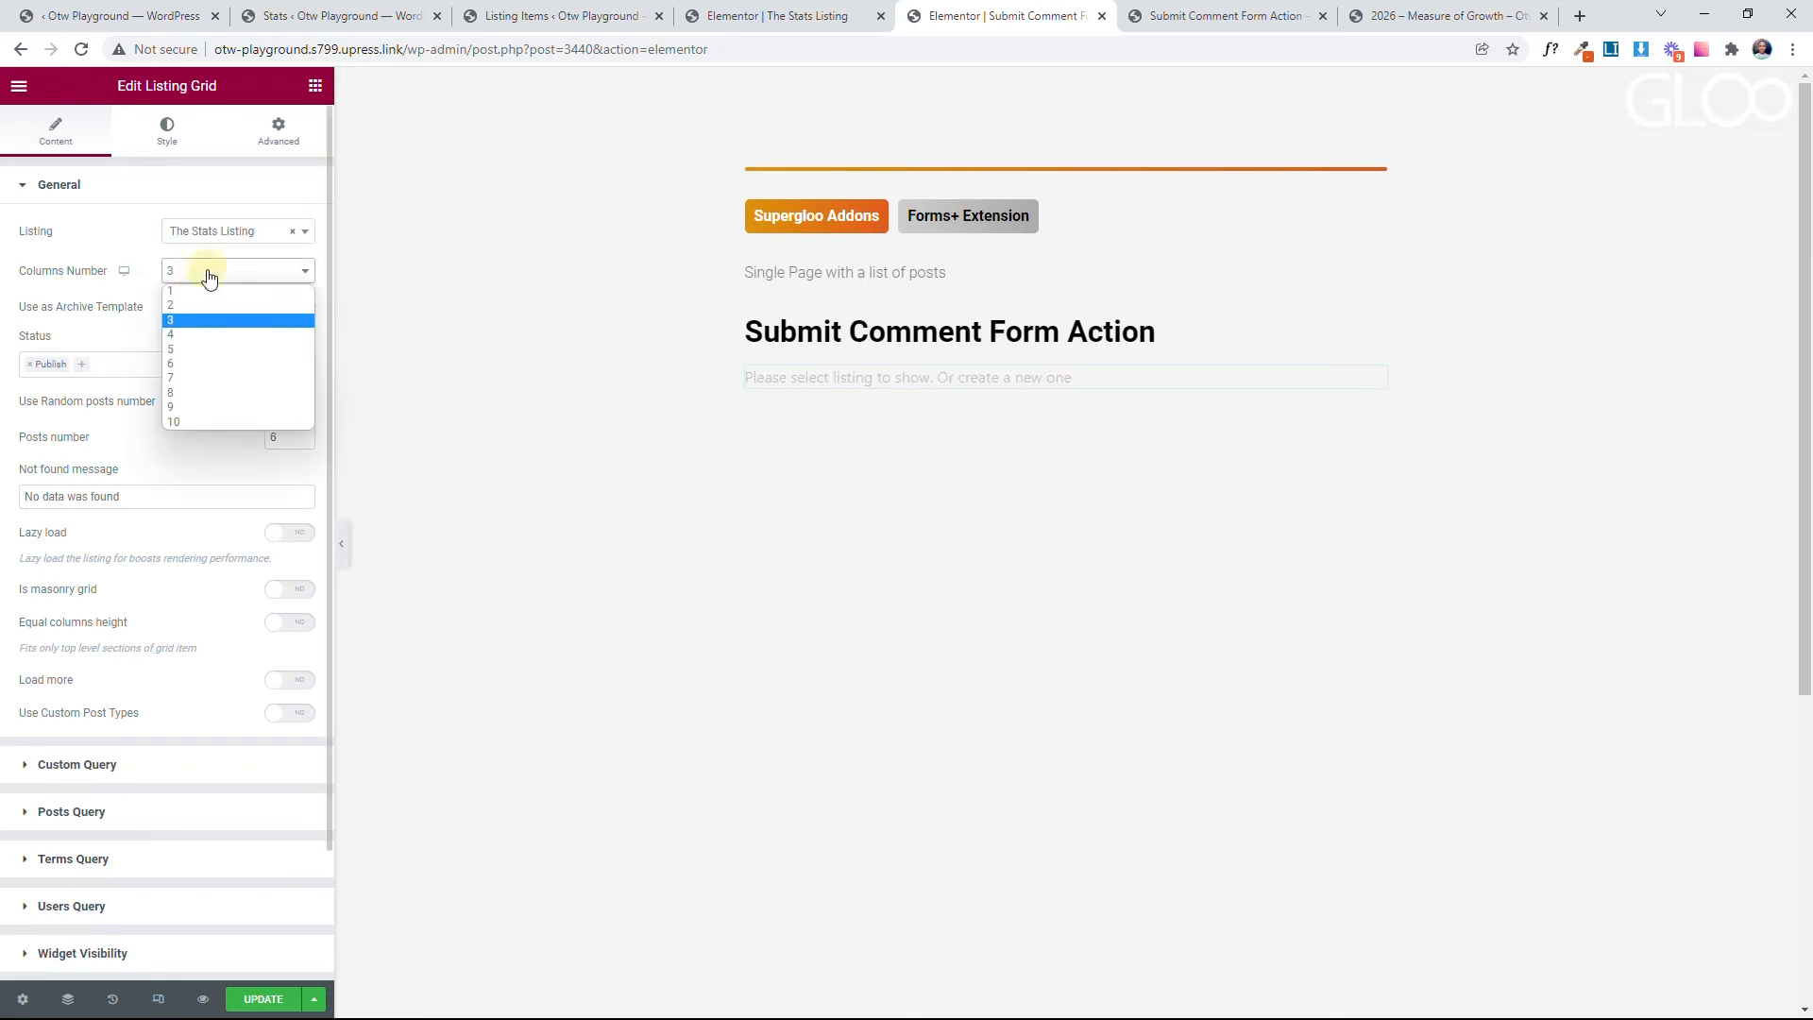
left_click(211, 292)
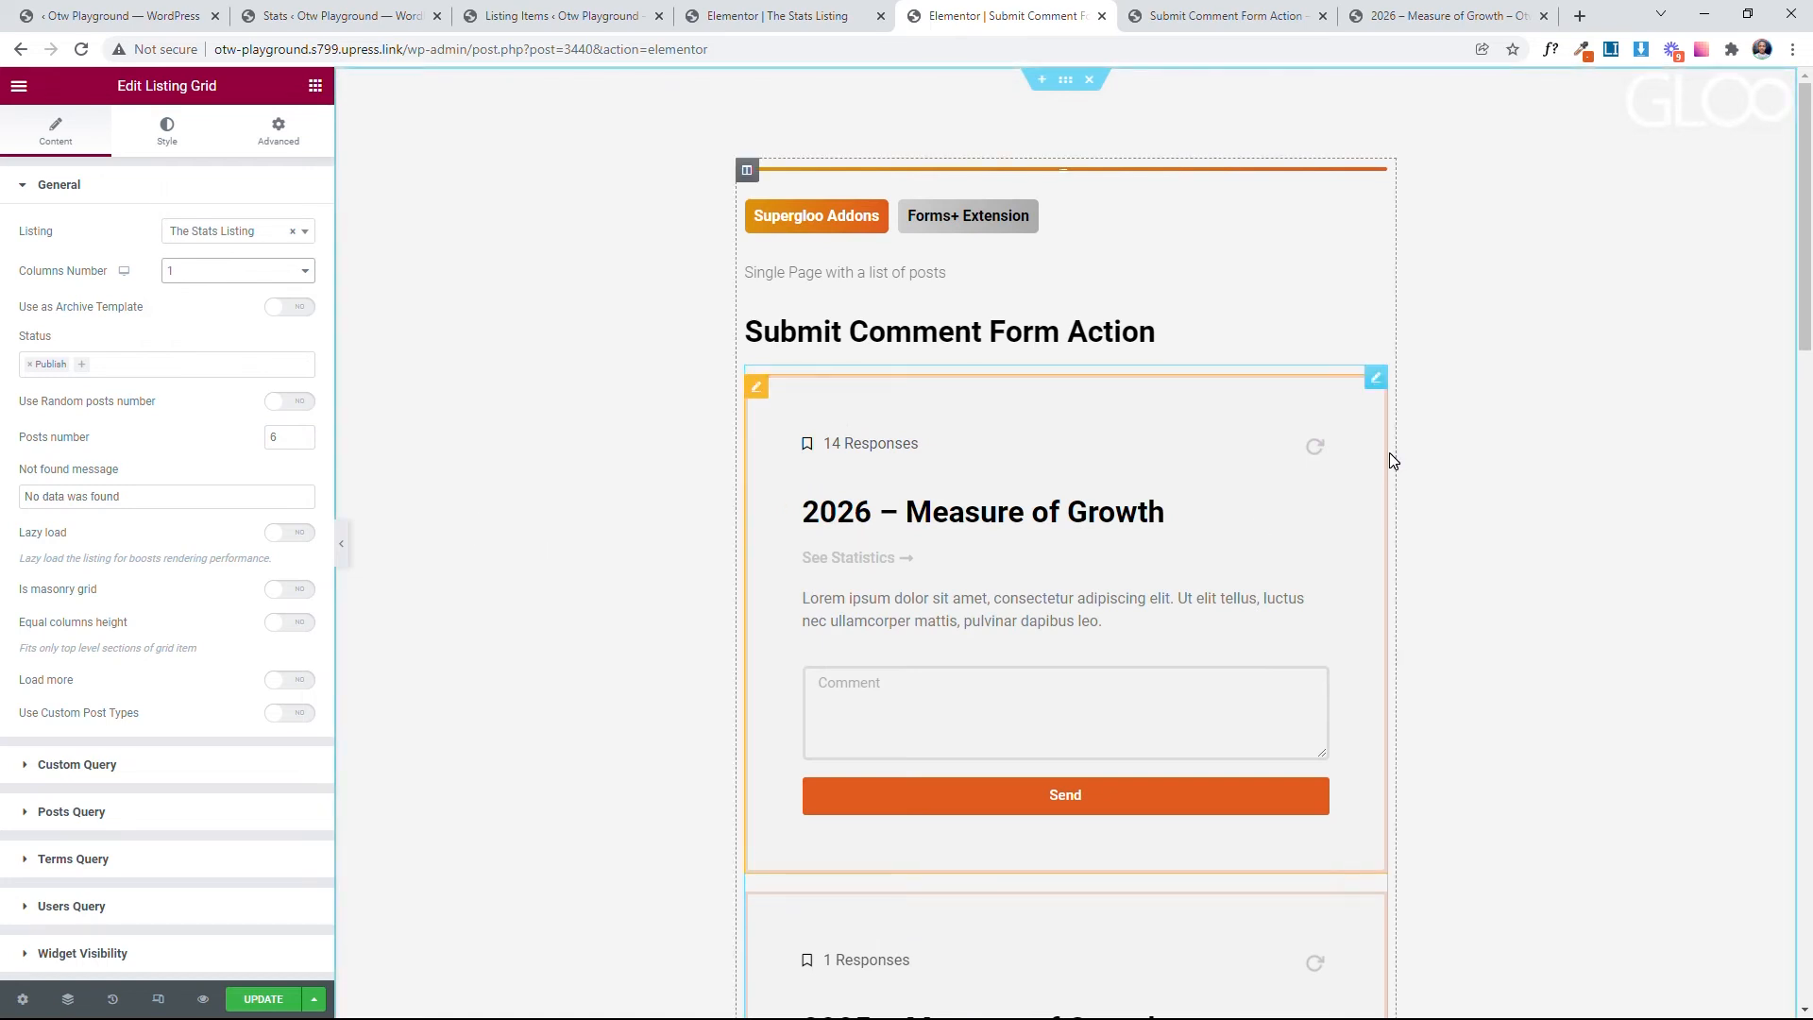
Step: Review the listed posts' comment forms, update the page, and open its live version
scroll(861, 487, "down", 14)
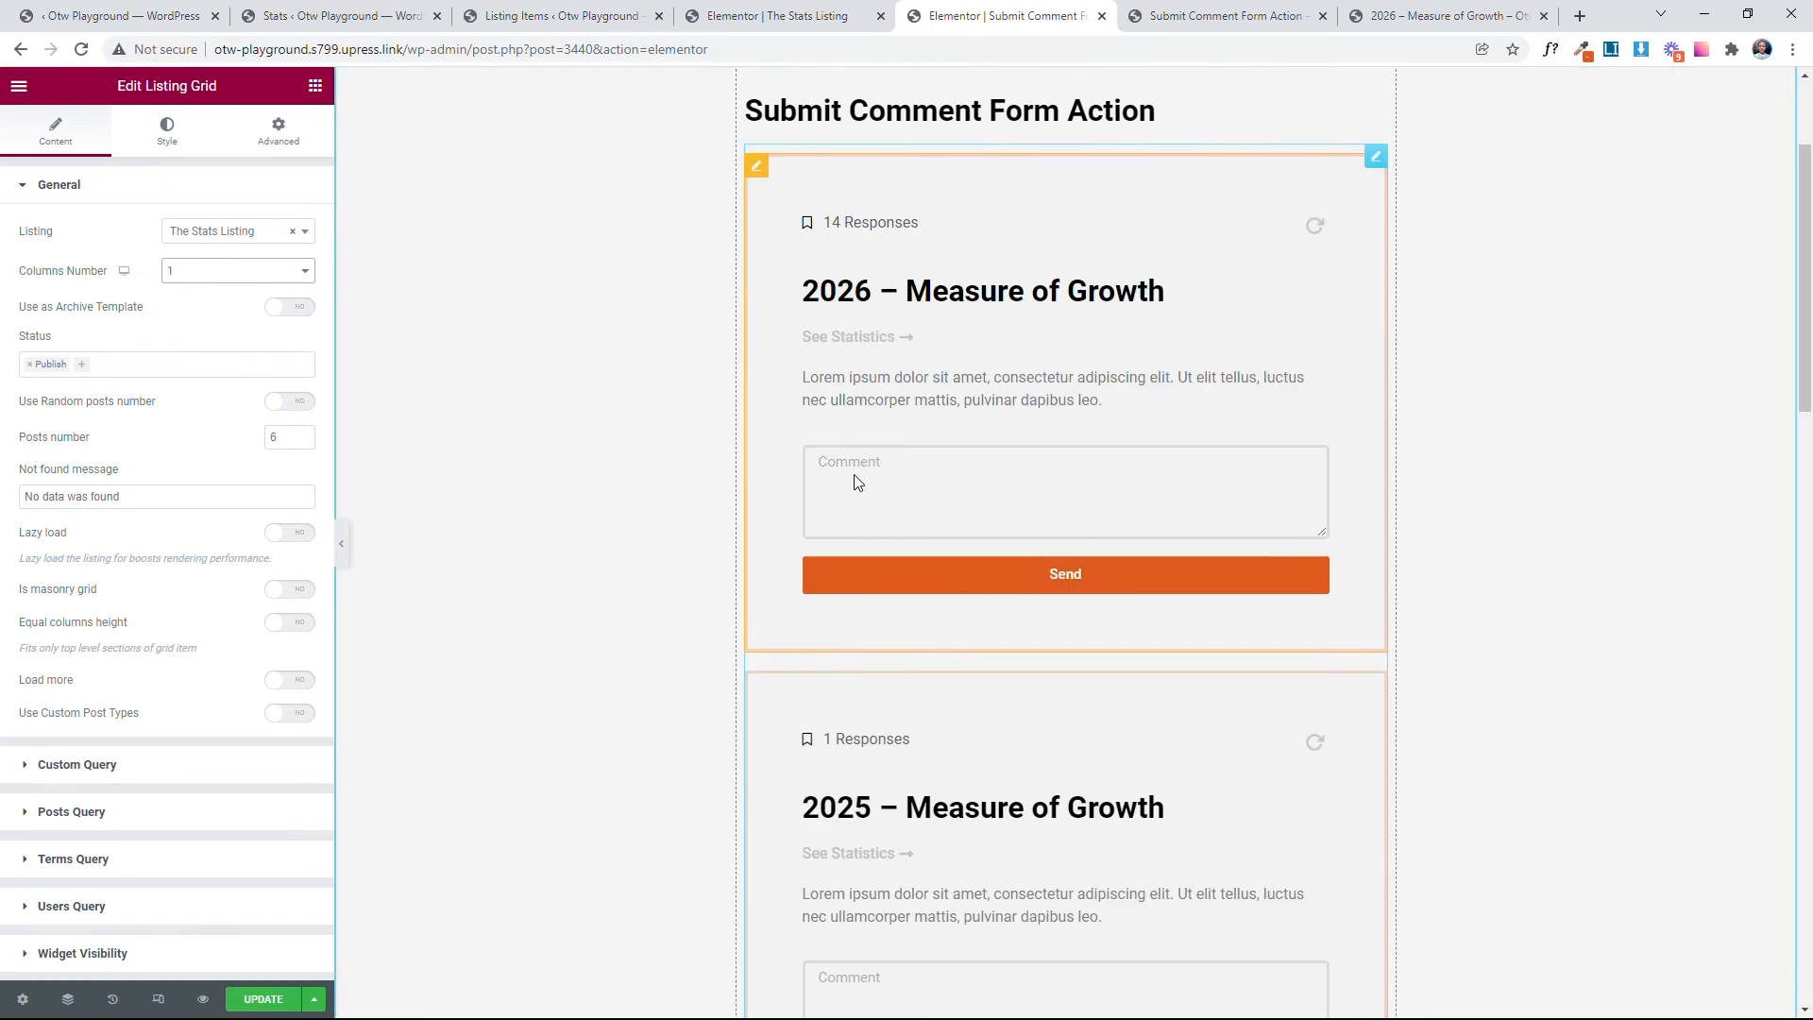
scroll(866, 507, "down", 10)
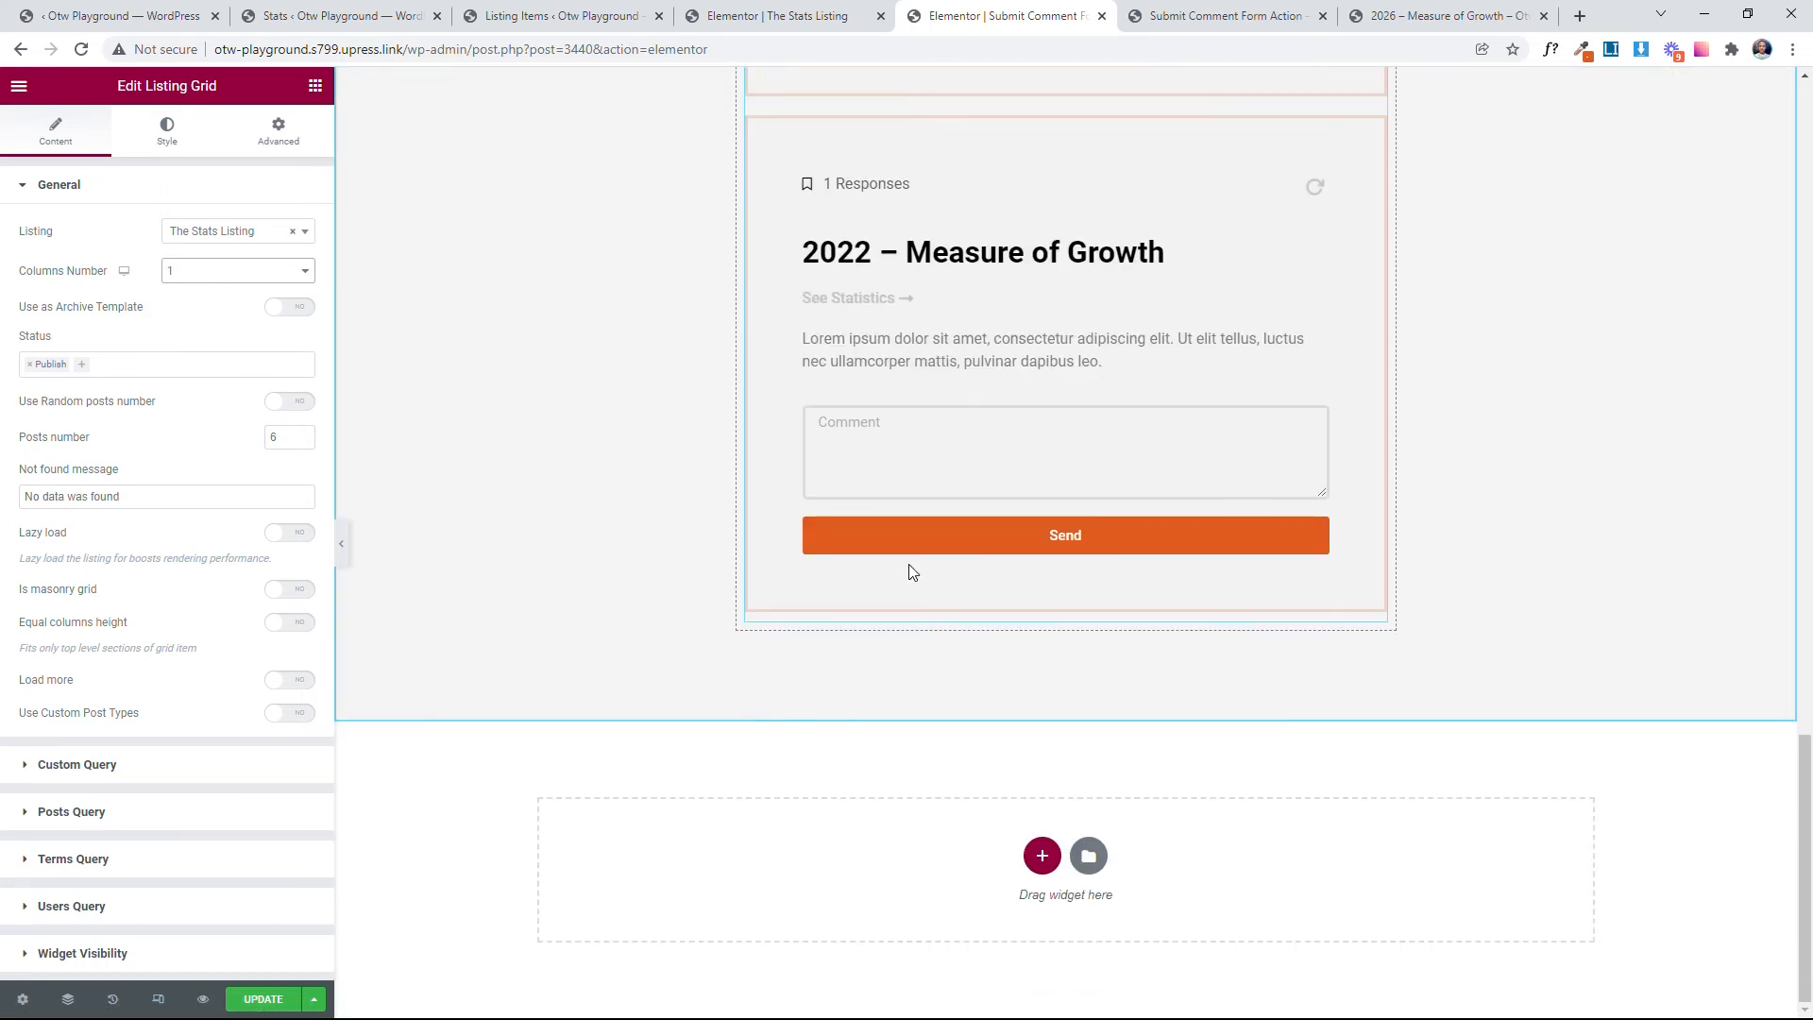
scroll(910, 571, "up", 18)
scroll(1065, 543, "up", 6)
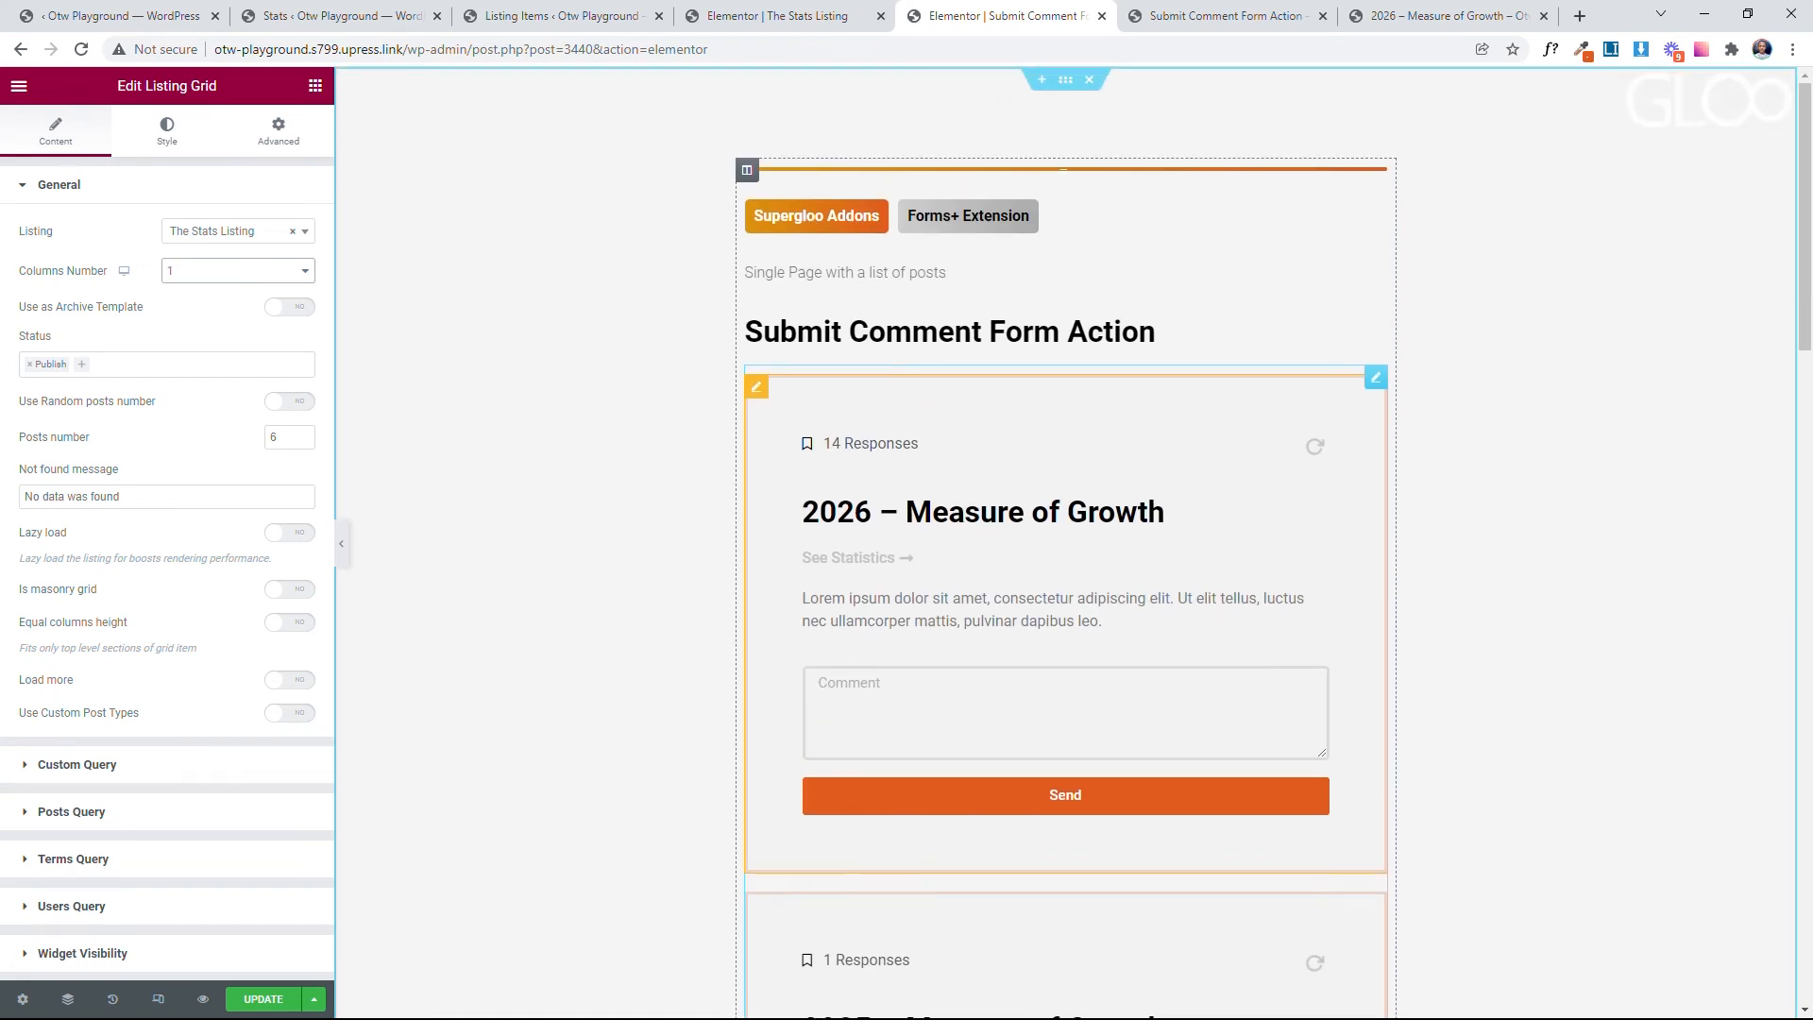
left_click(264, 998)
left_click(1203, 12)
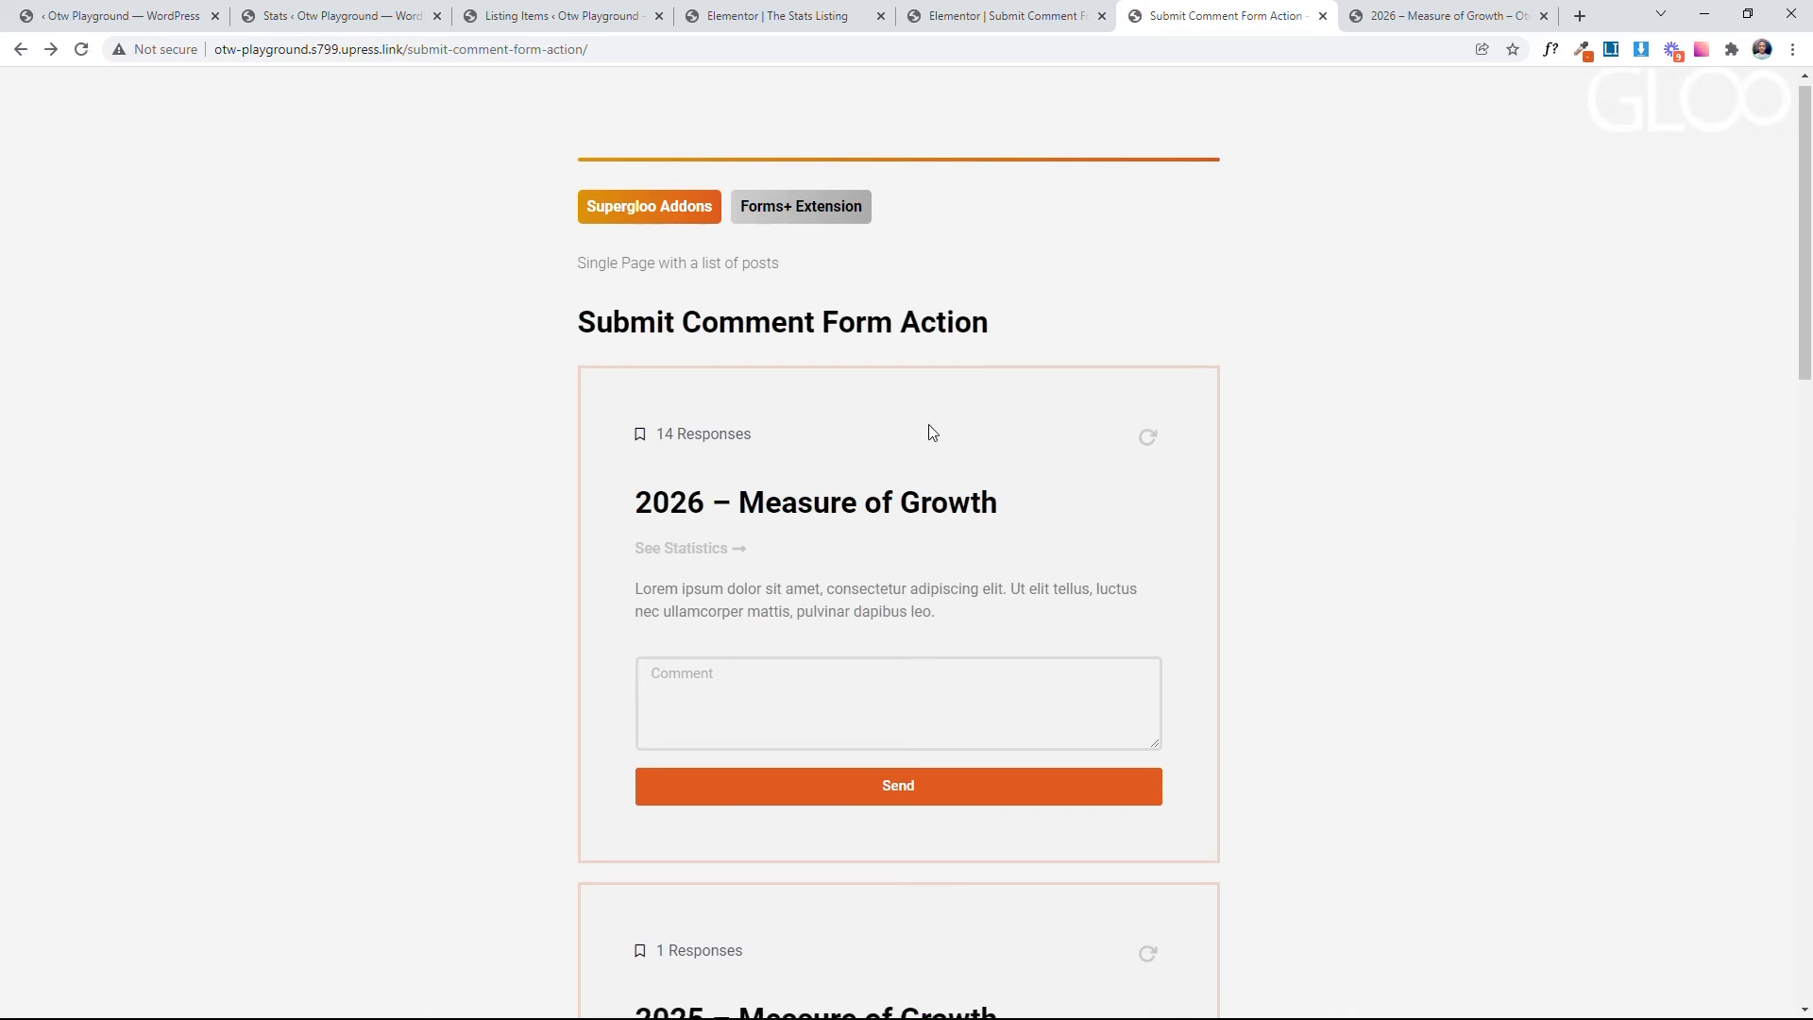
Step: On the live page, submit "Write a new comment" through the comment form of the 2026 – Measure of Growth post
scroll(965, 430, "down", 10)
scroll(914, 432, "down", 9)
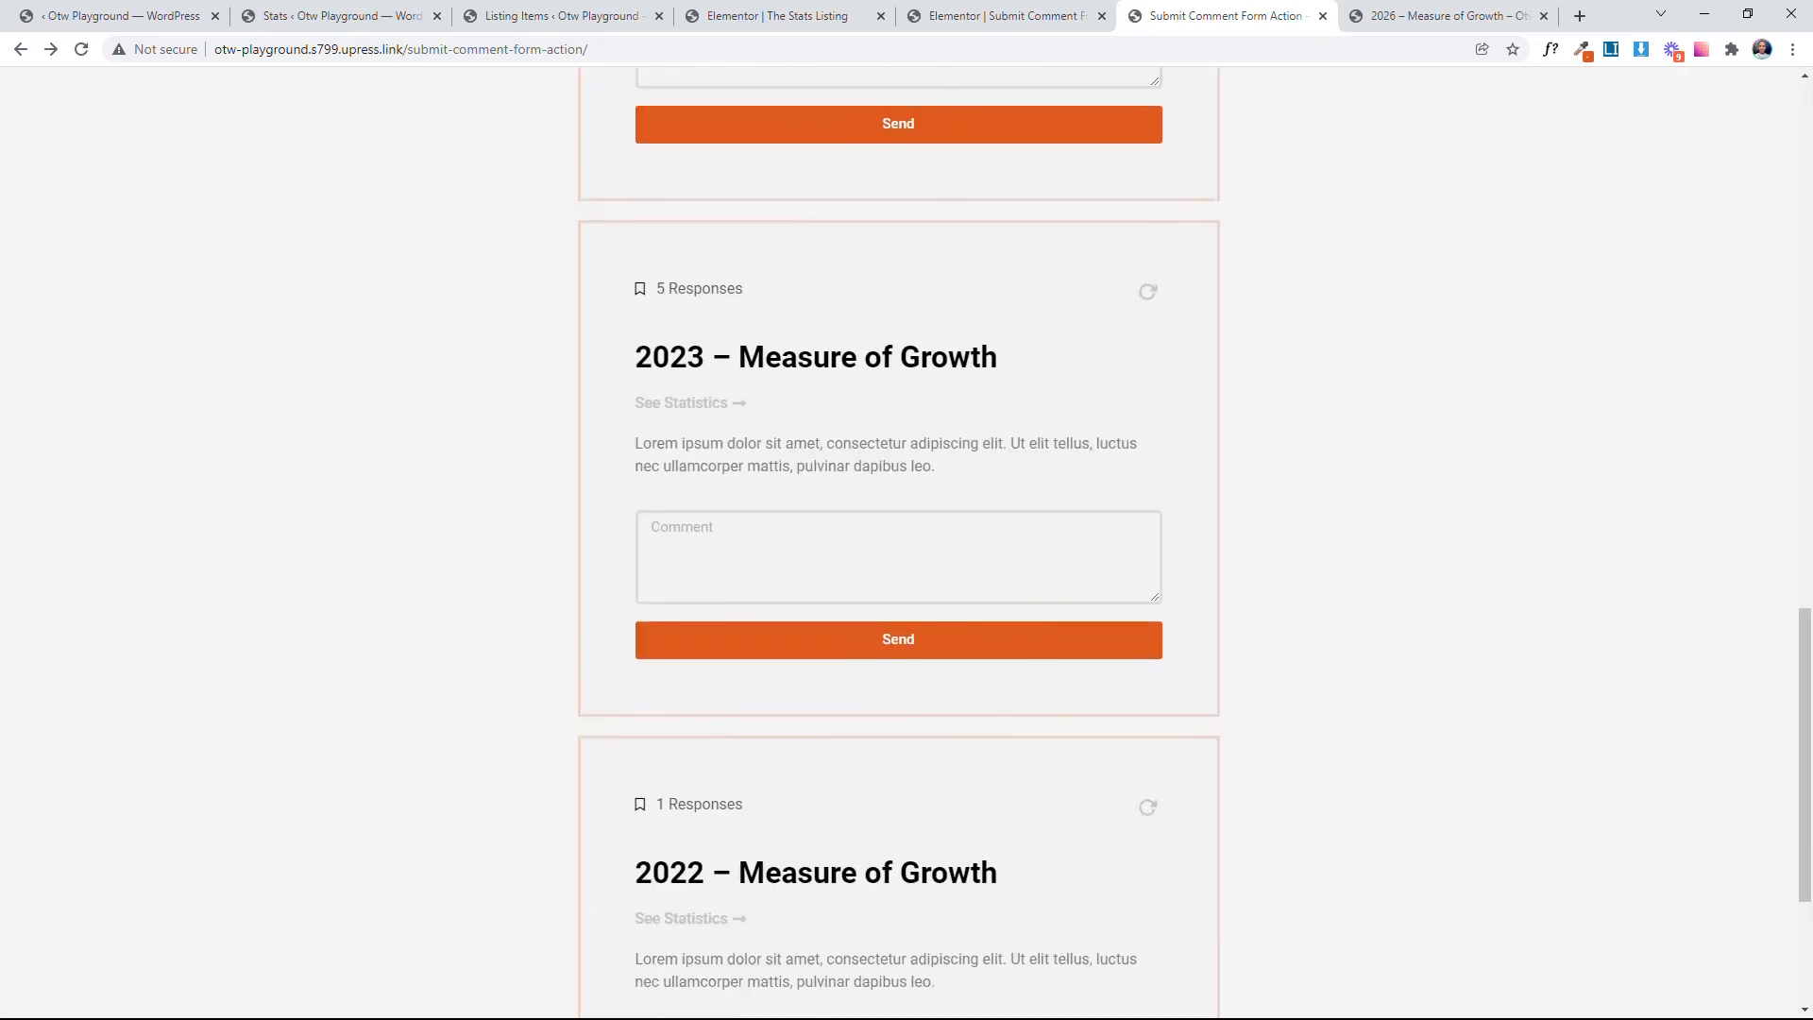
scroll(910, 513, "up", 5)
scroll(914, 526, "up", 14)
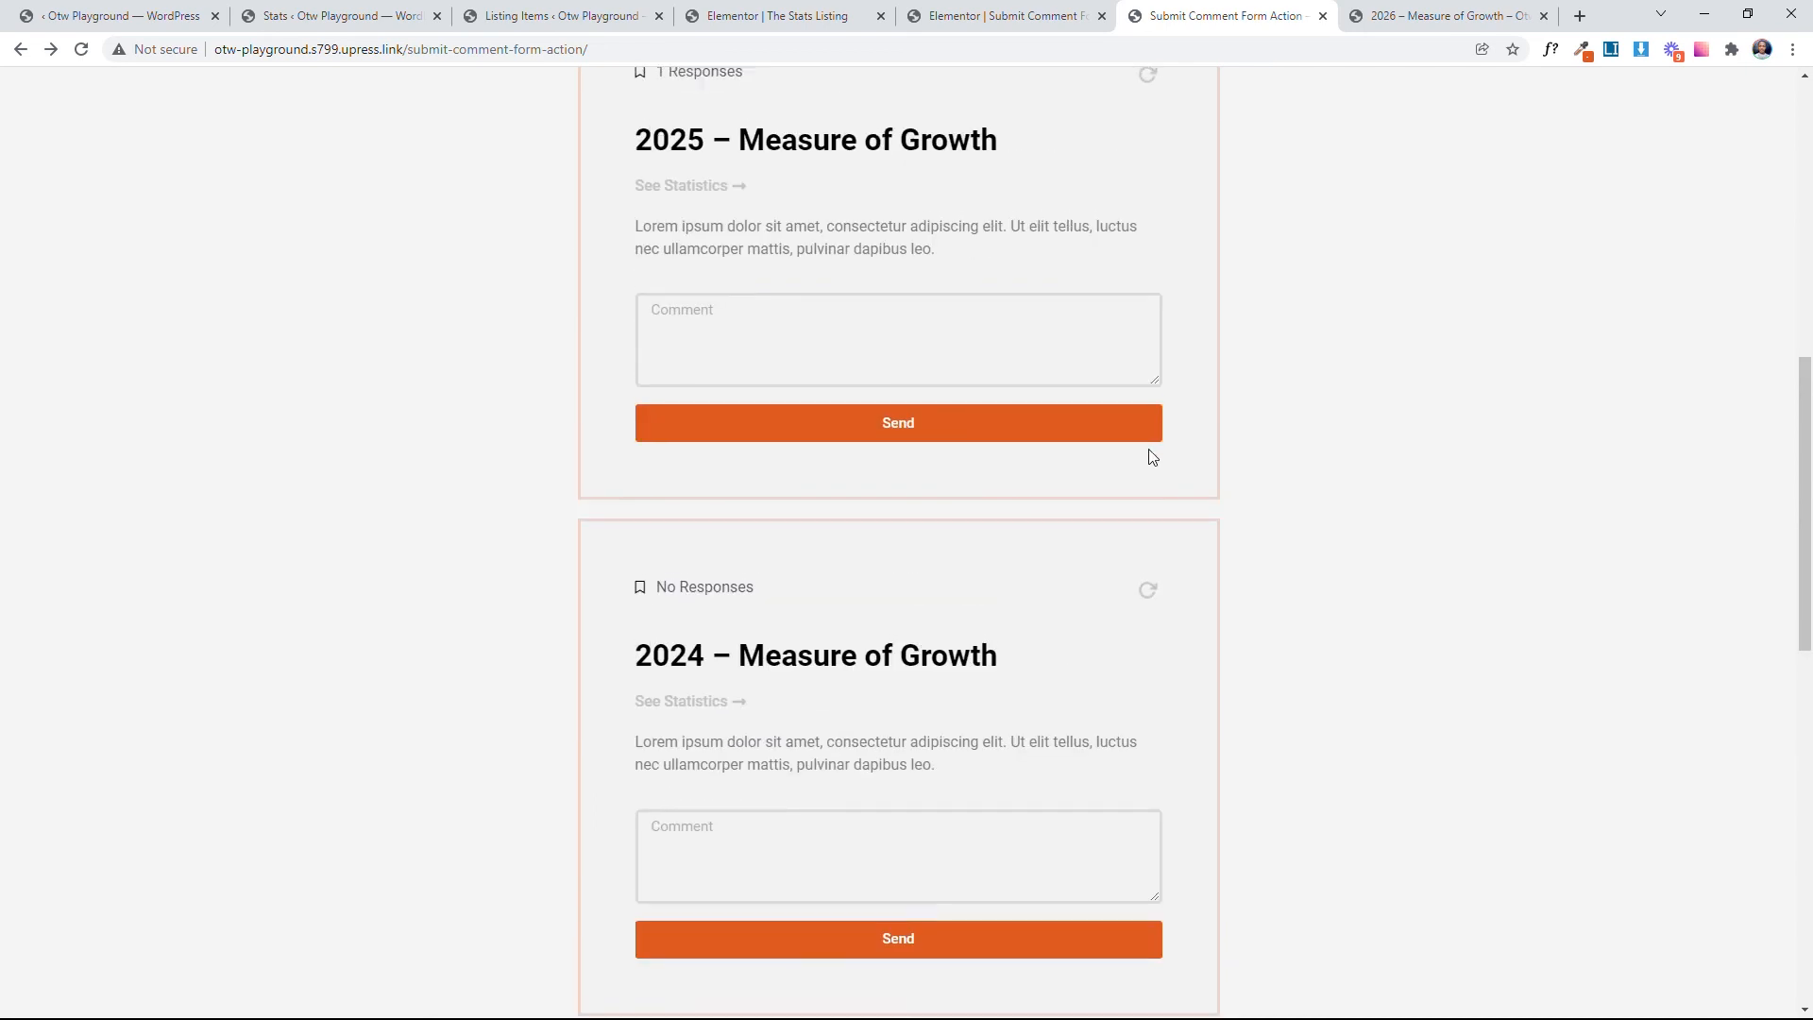
left_click(1043, 714)
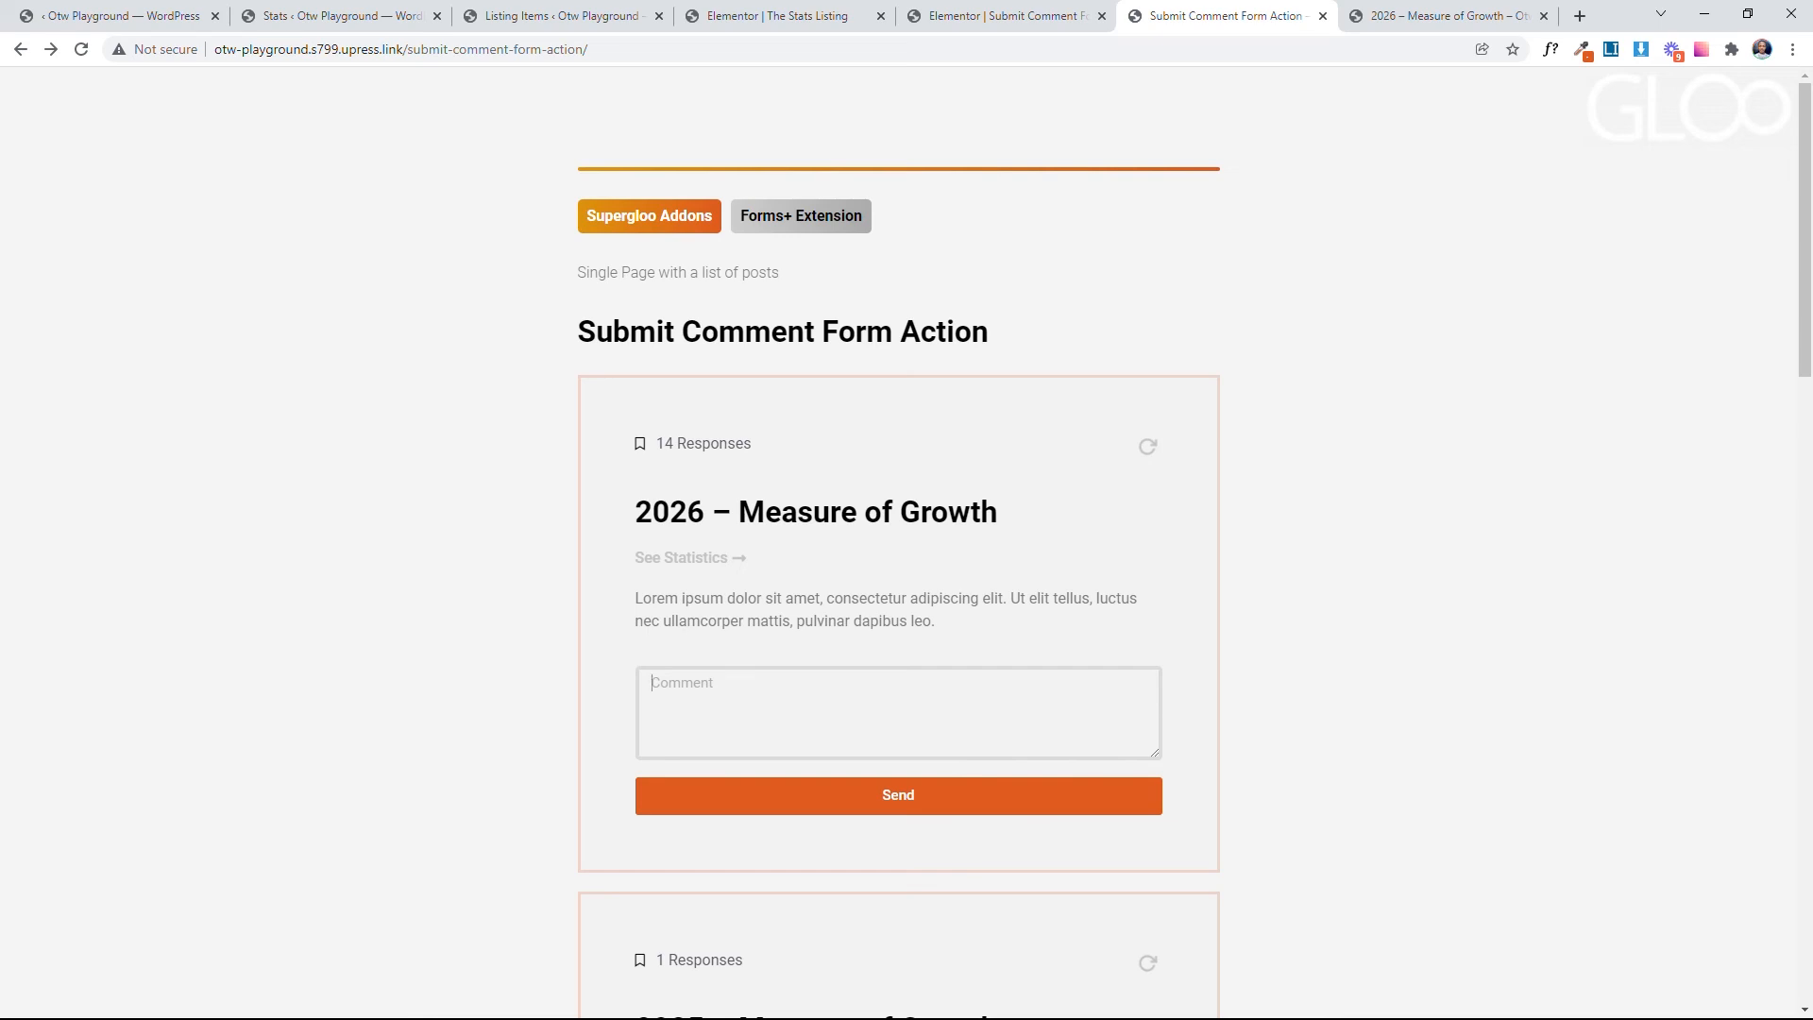
type("Write a new comment")
left_click(898, 796)
left_click(642, 838)
left_click_drag(669, 847, 909, 857)
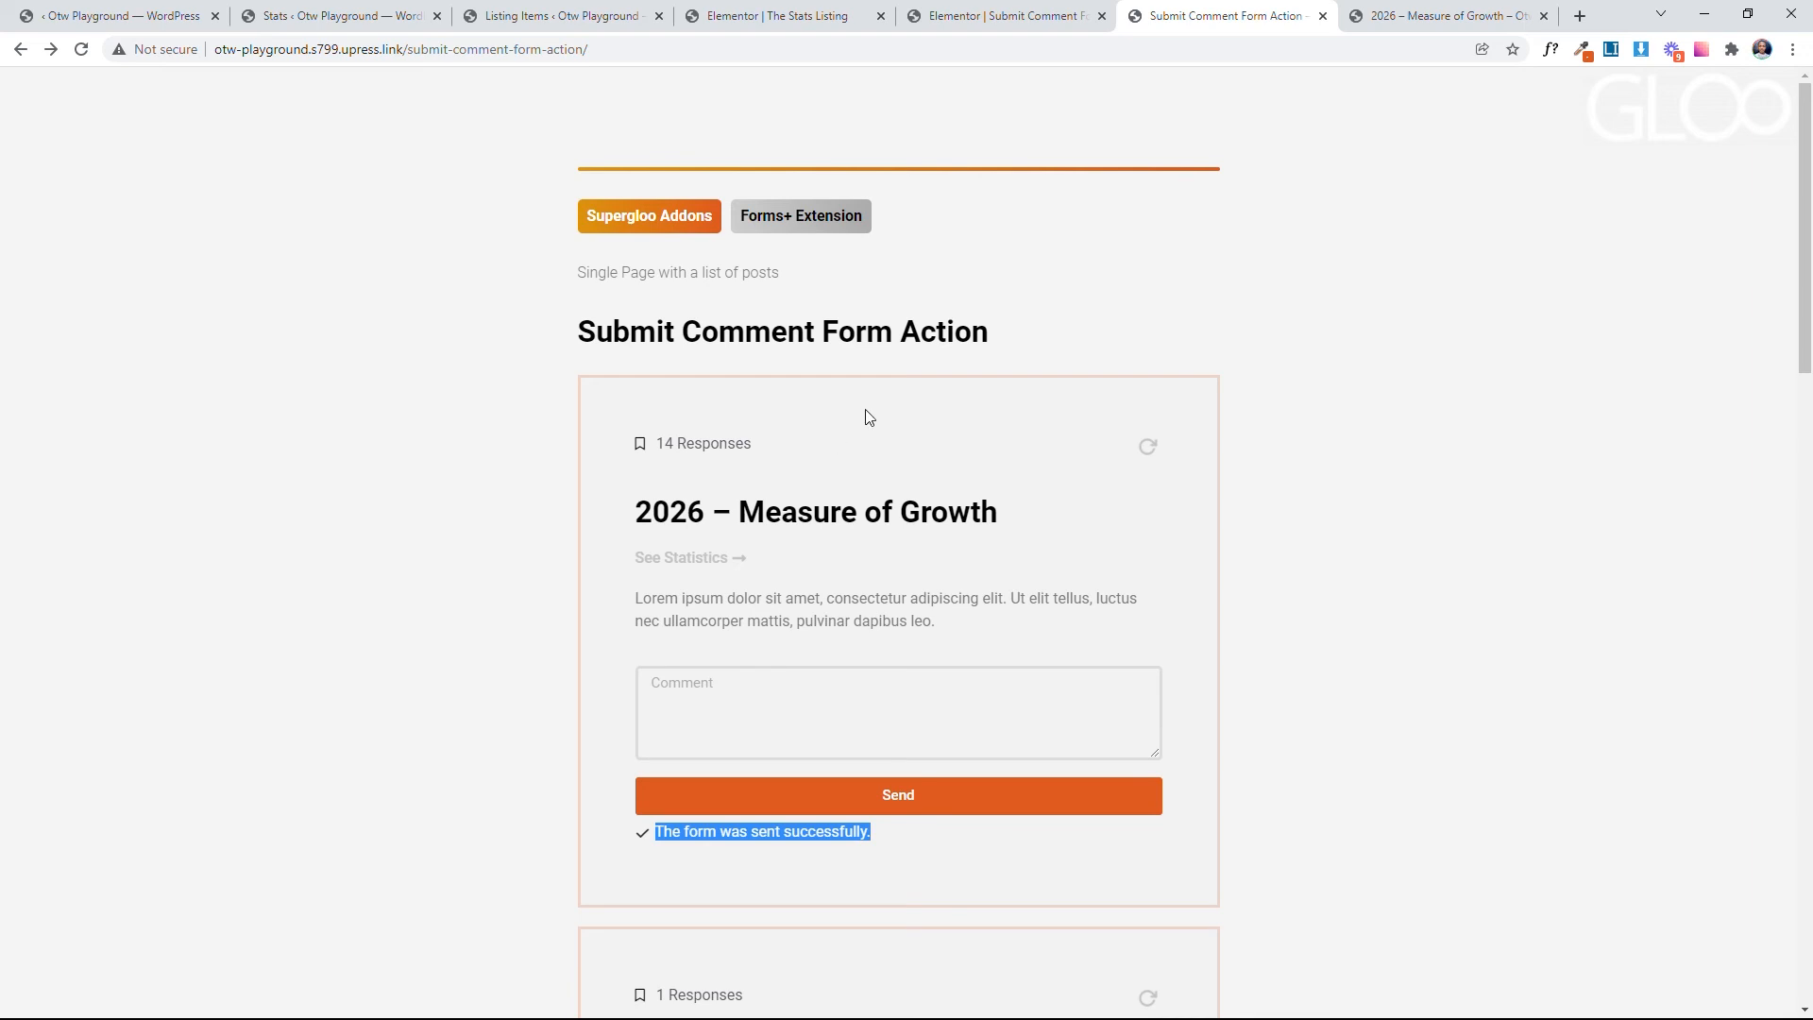
left_click(978, 593)
Step: Open the 2026 – Measure of Growth post's page and look for the submitted comment at the end of its comment list
key("ctrl+Tab")
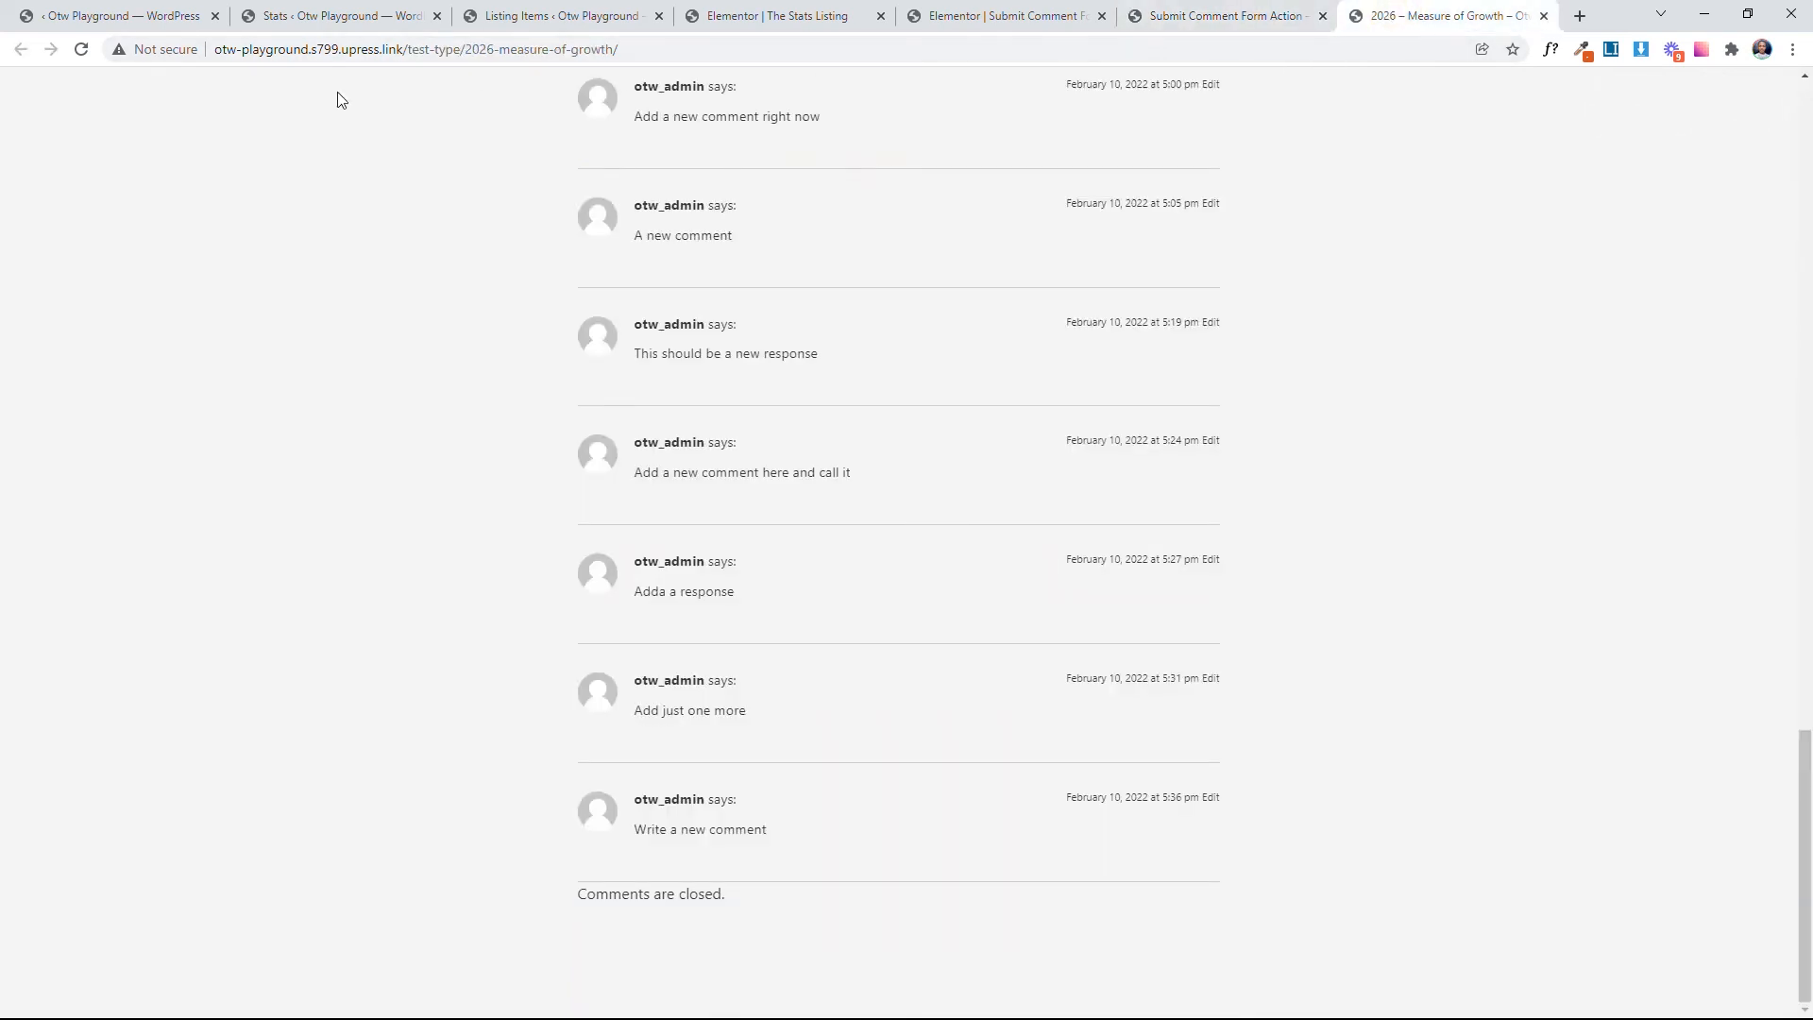
scroll(1068, 437, "up", 15)
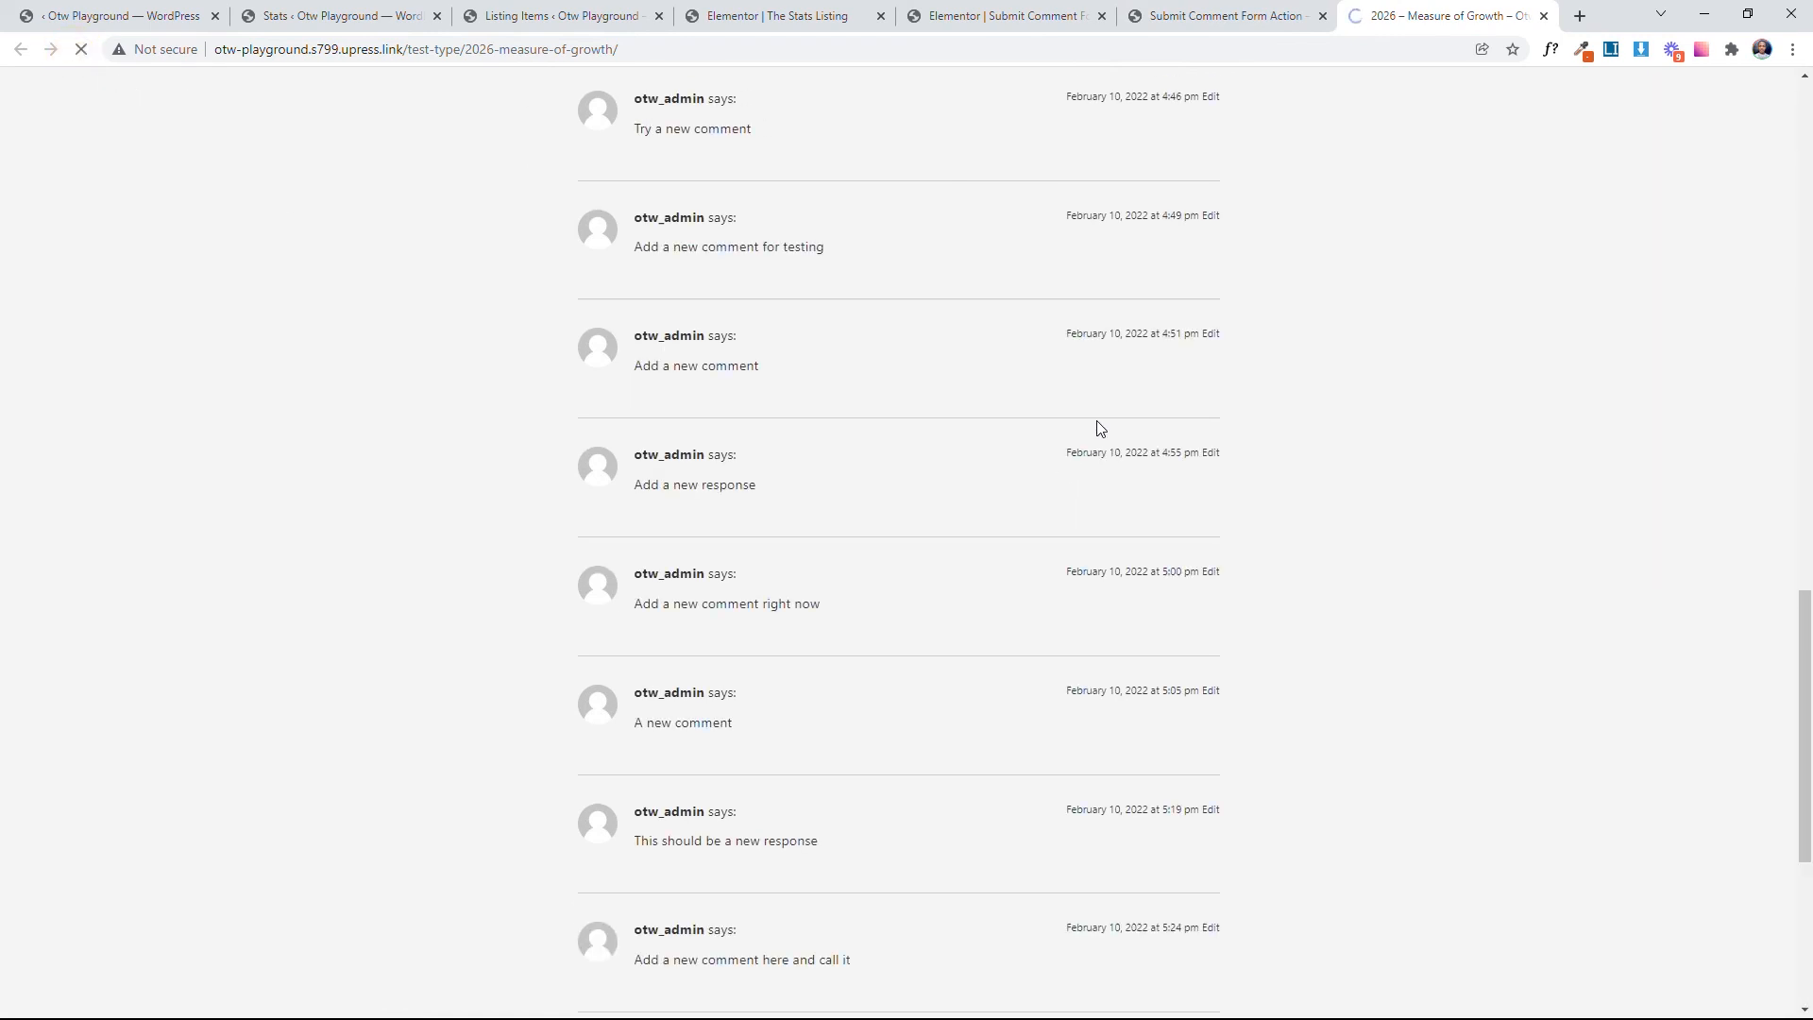
scroll(1169, 439, "down", 2)
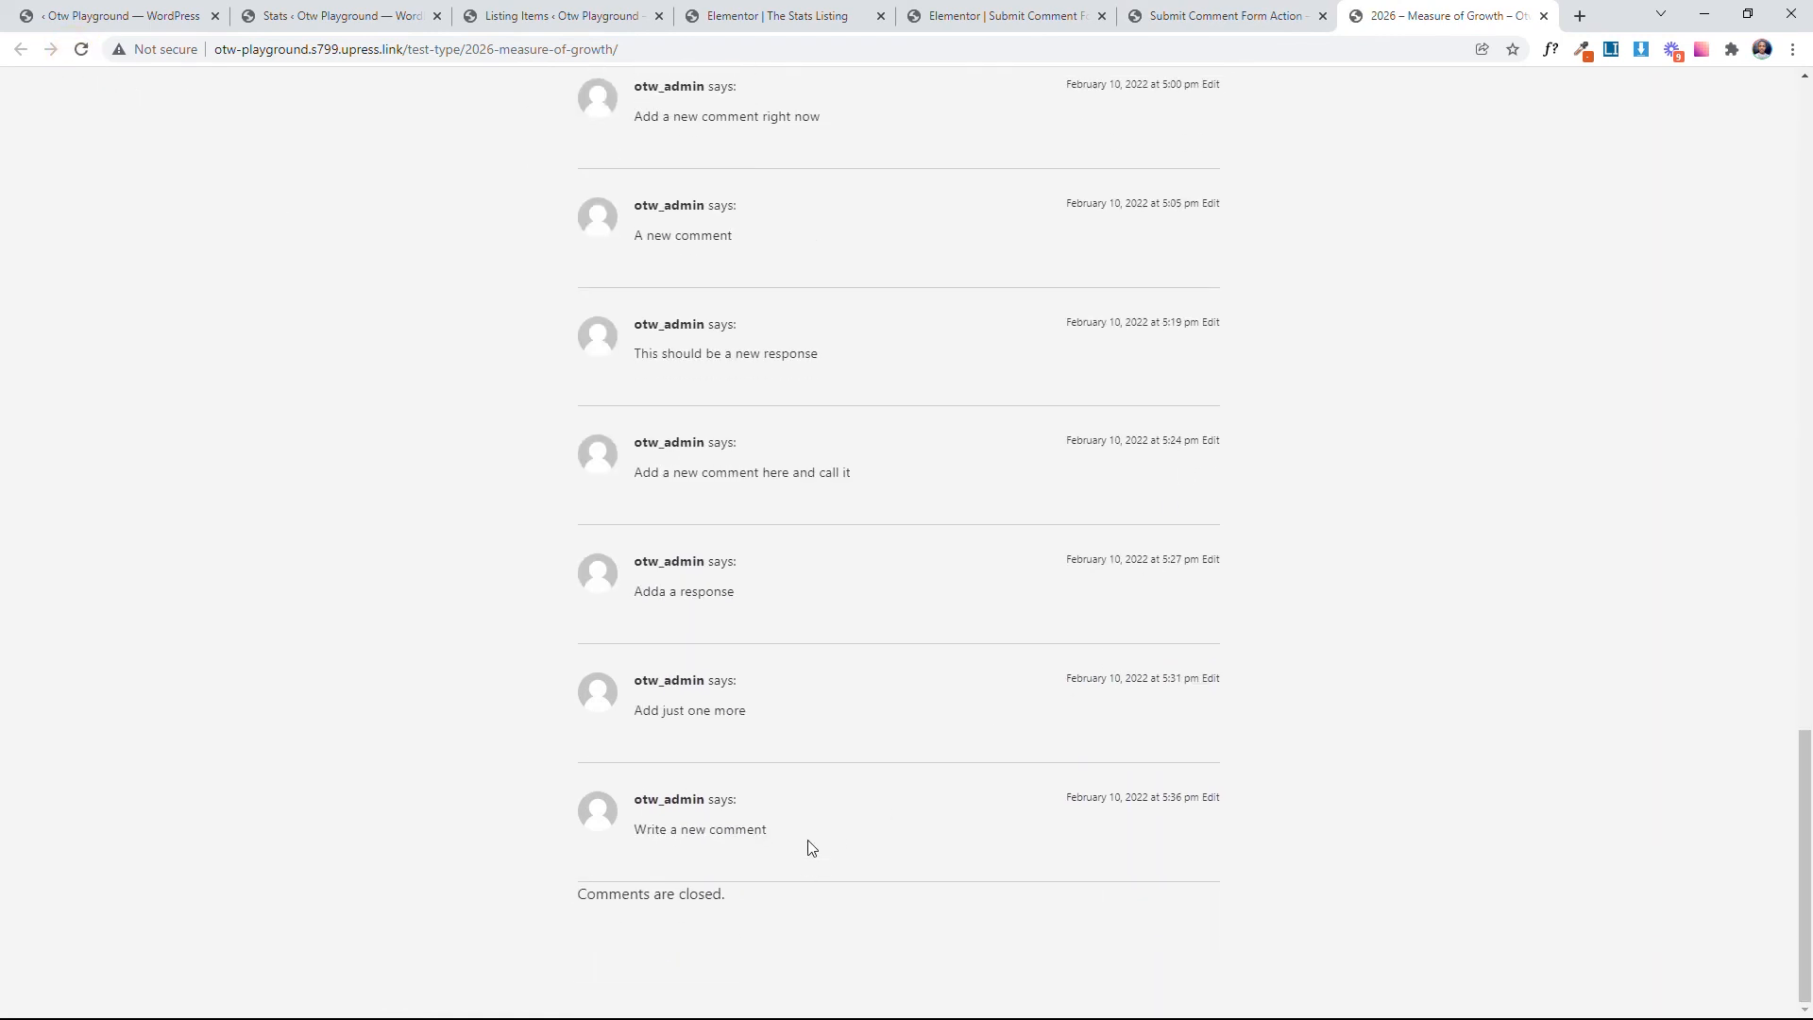
left_click_drag(734, 837, 622, 832)
left_click(1346, 745)
scroll(1346, 745, "up", 20)
scroll(1345, 745, "up", 3)
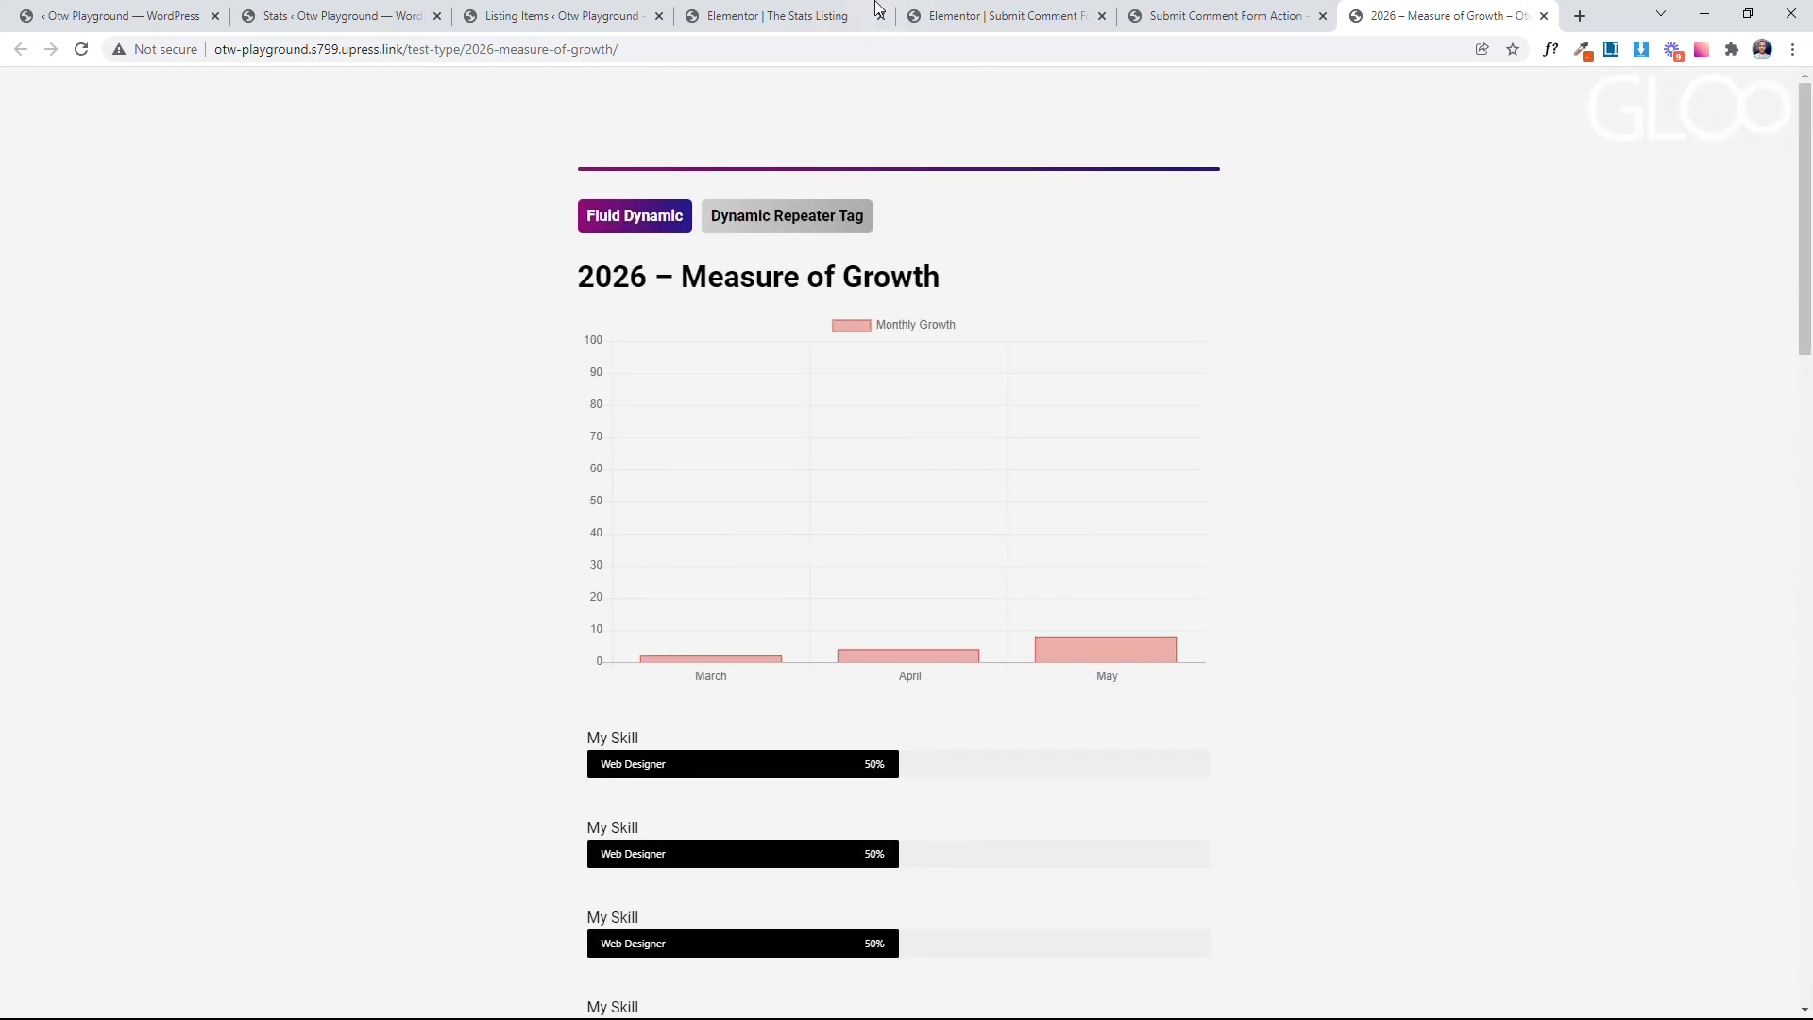
Step: Return to the live listing page and check the response counts on the listed posts
left_click(1197, 15)
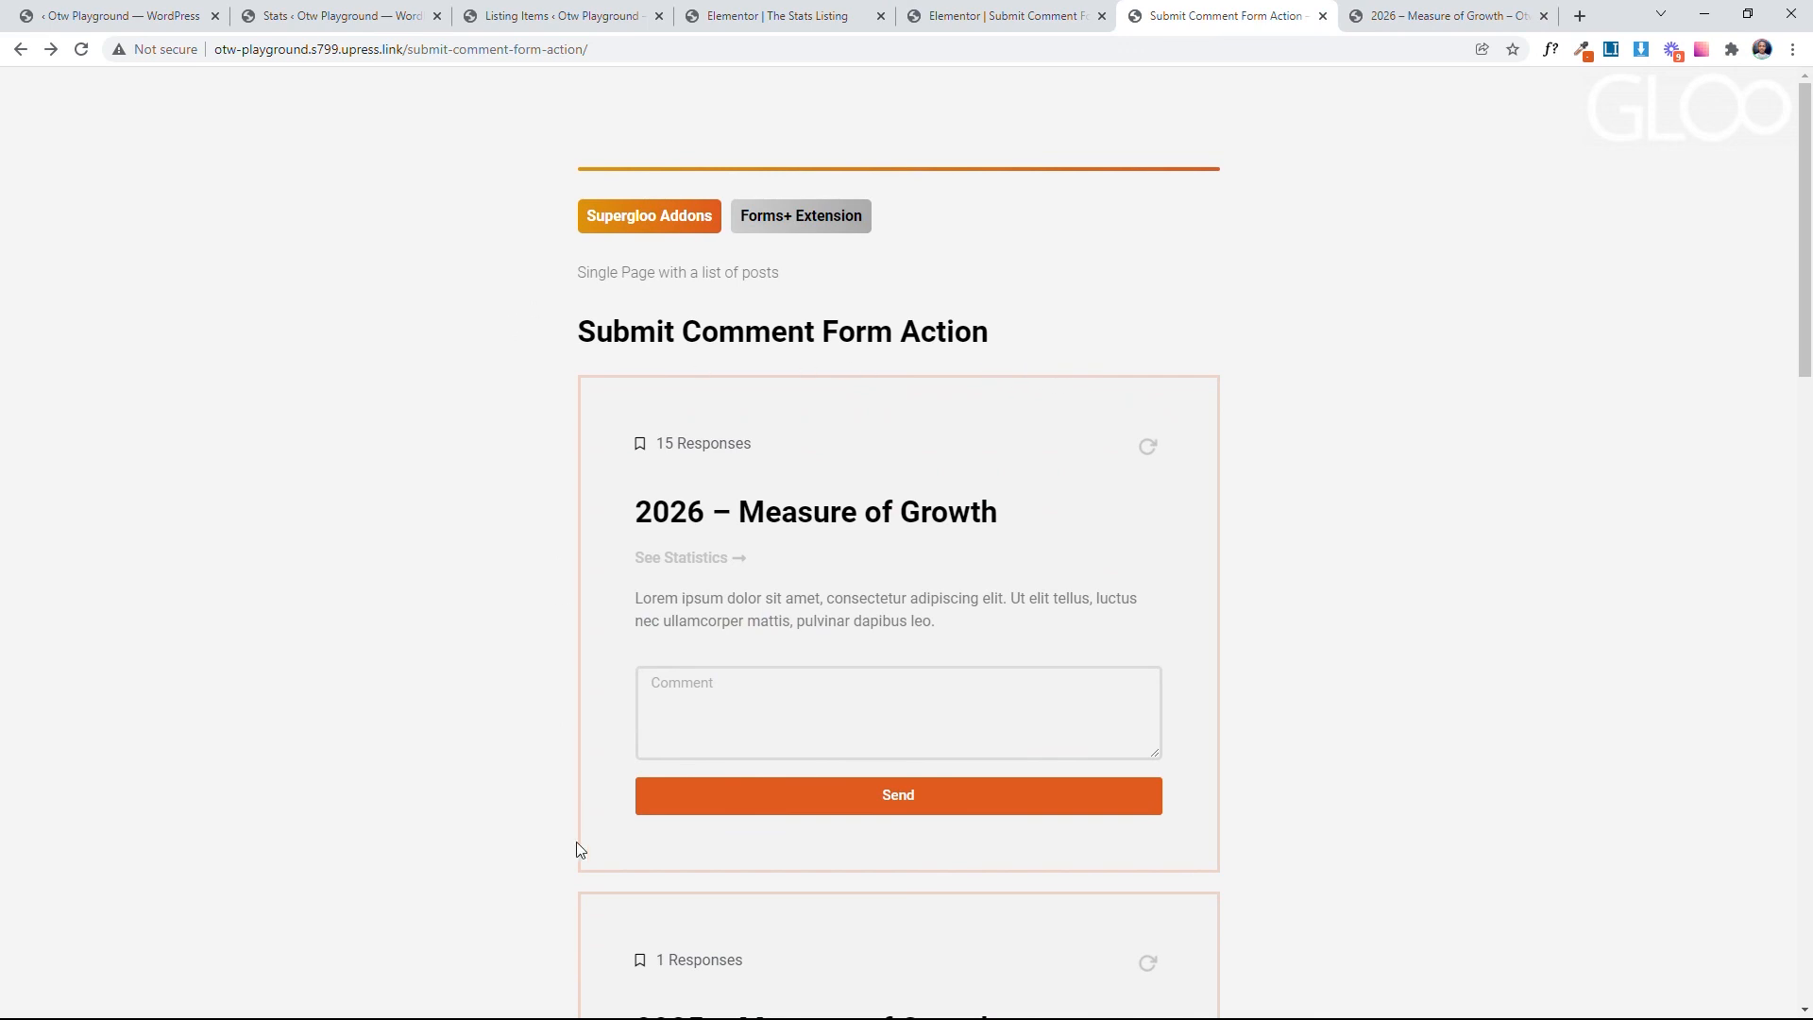
scroll(608, 791, "down", 6)
scroll(608, 791, "up", 5)
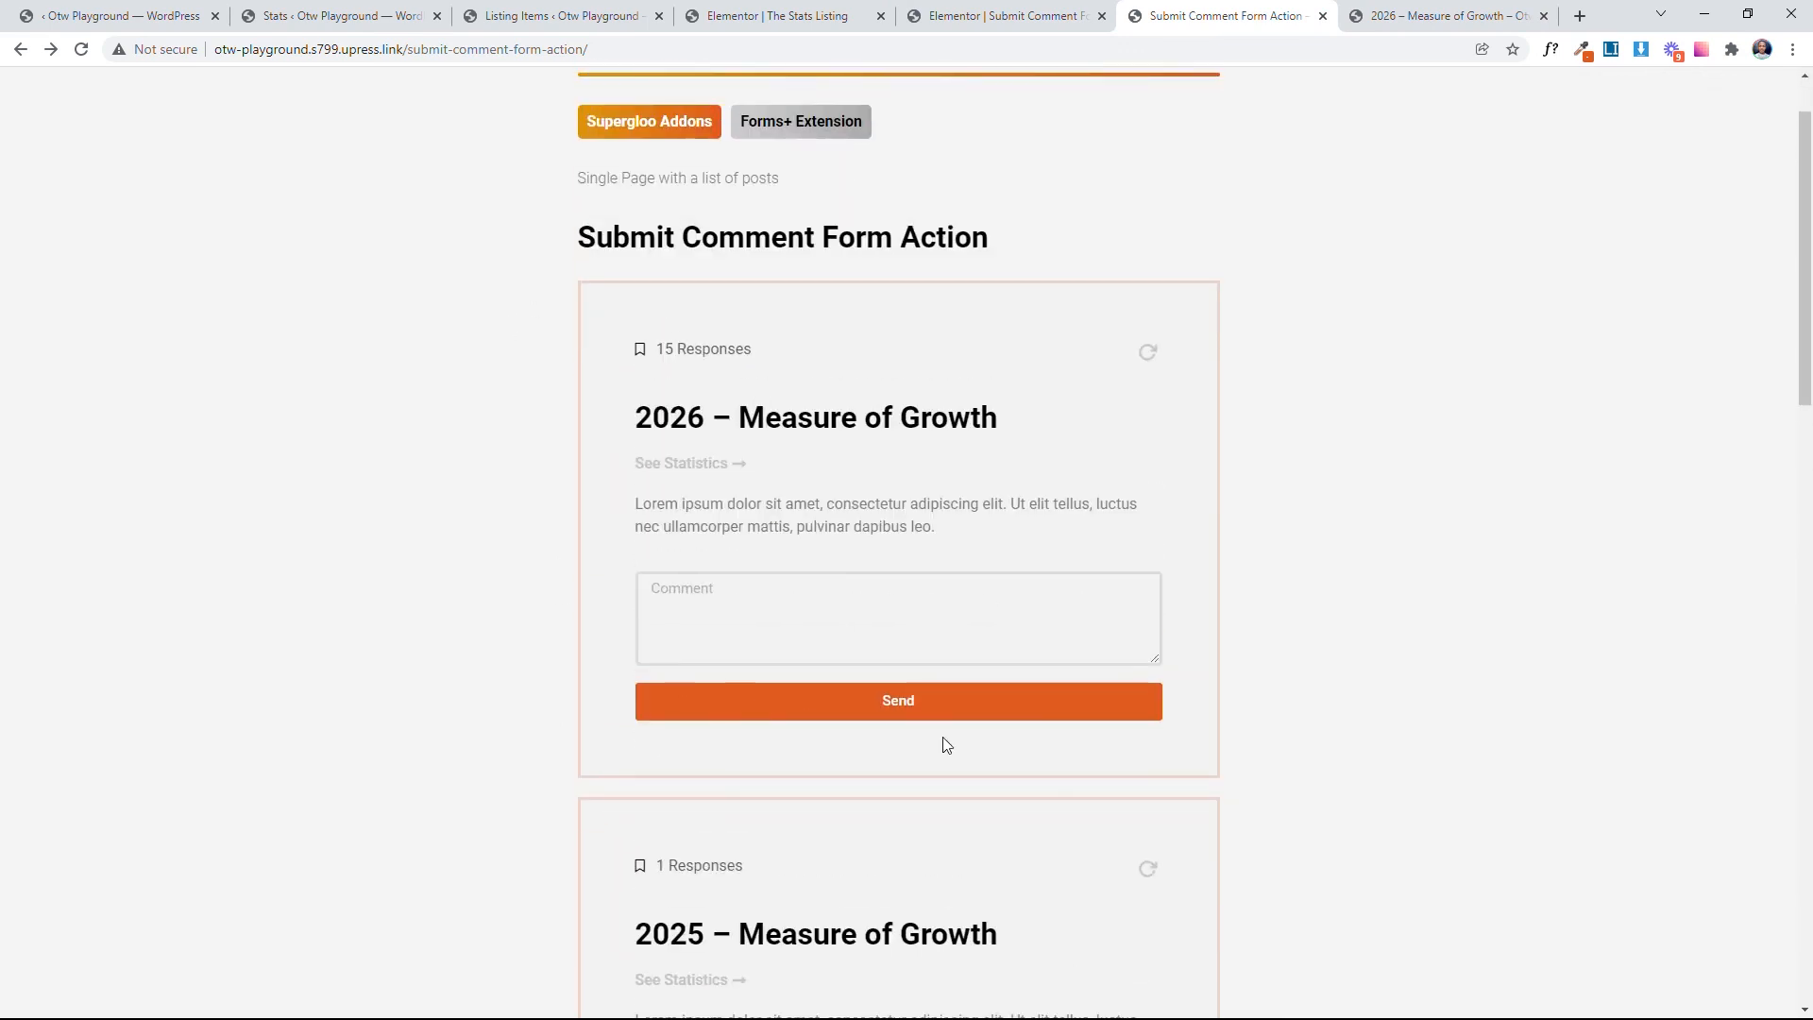
scroll(943, 737, "down", 6)
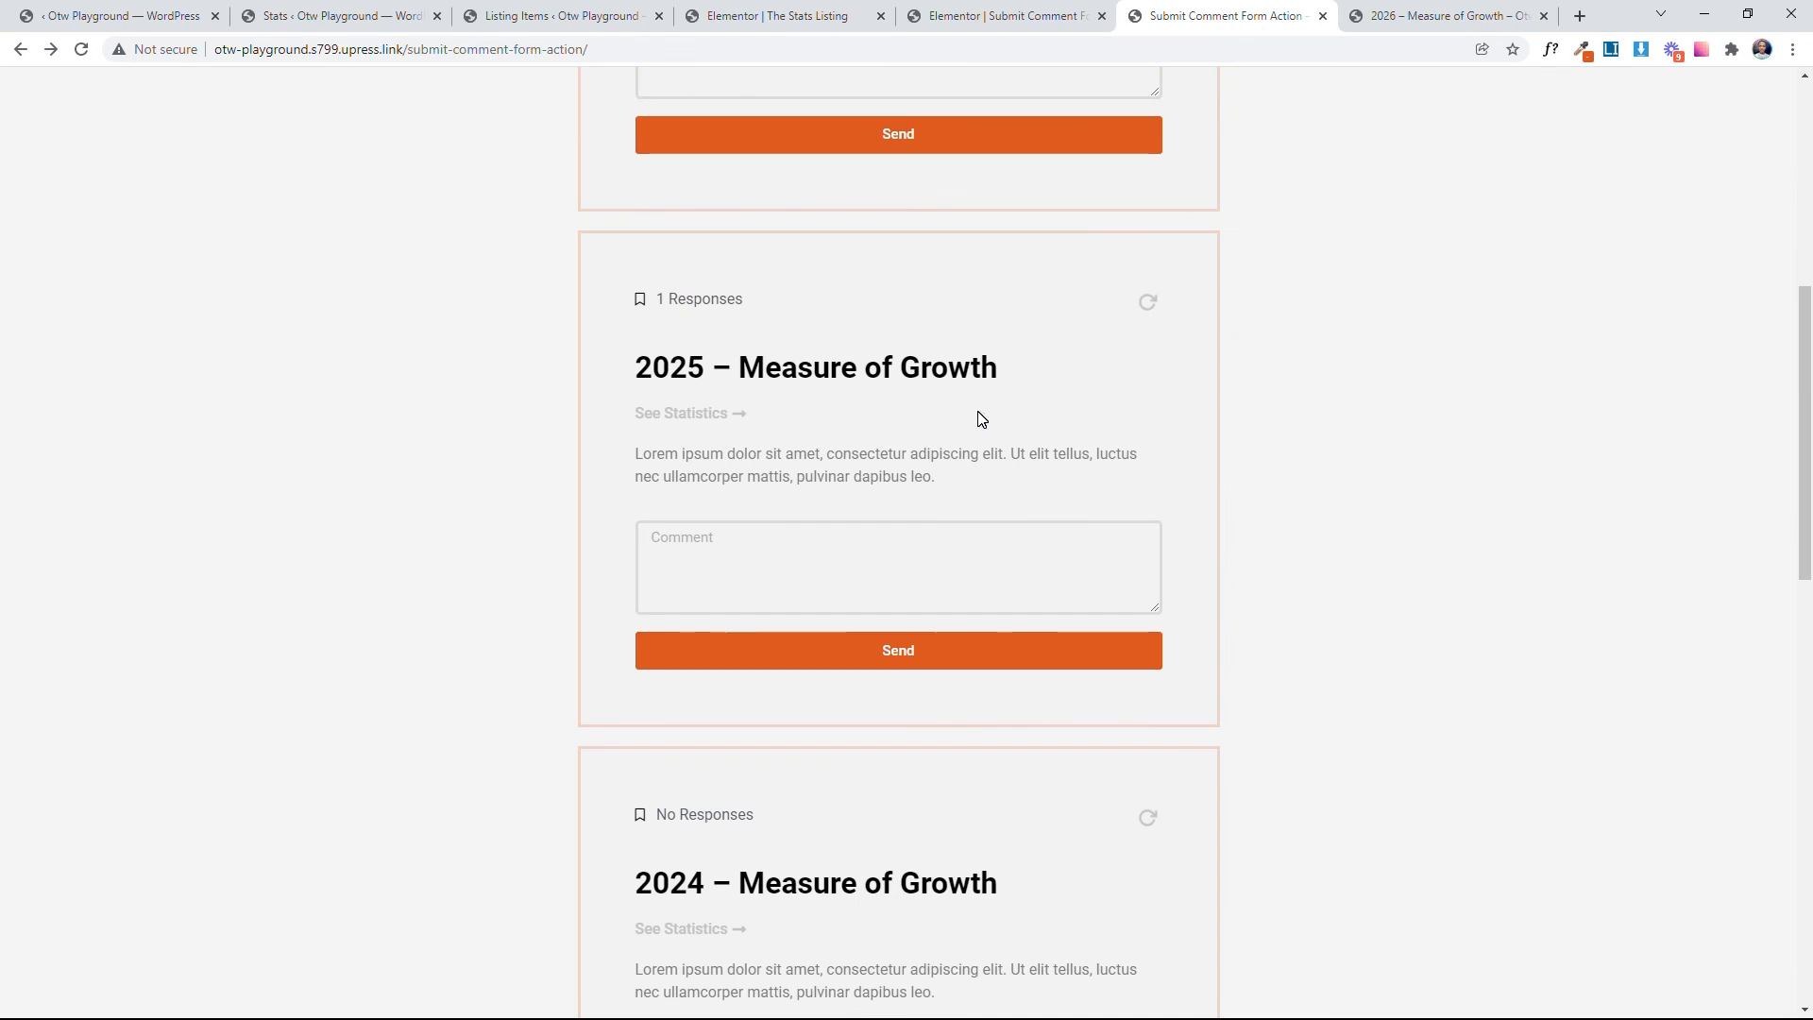
scroll(1076, 557, "down", 4)
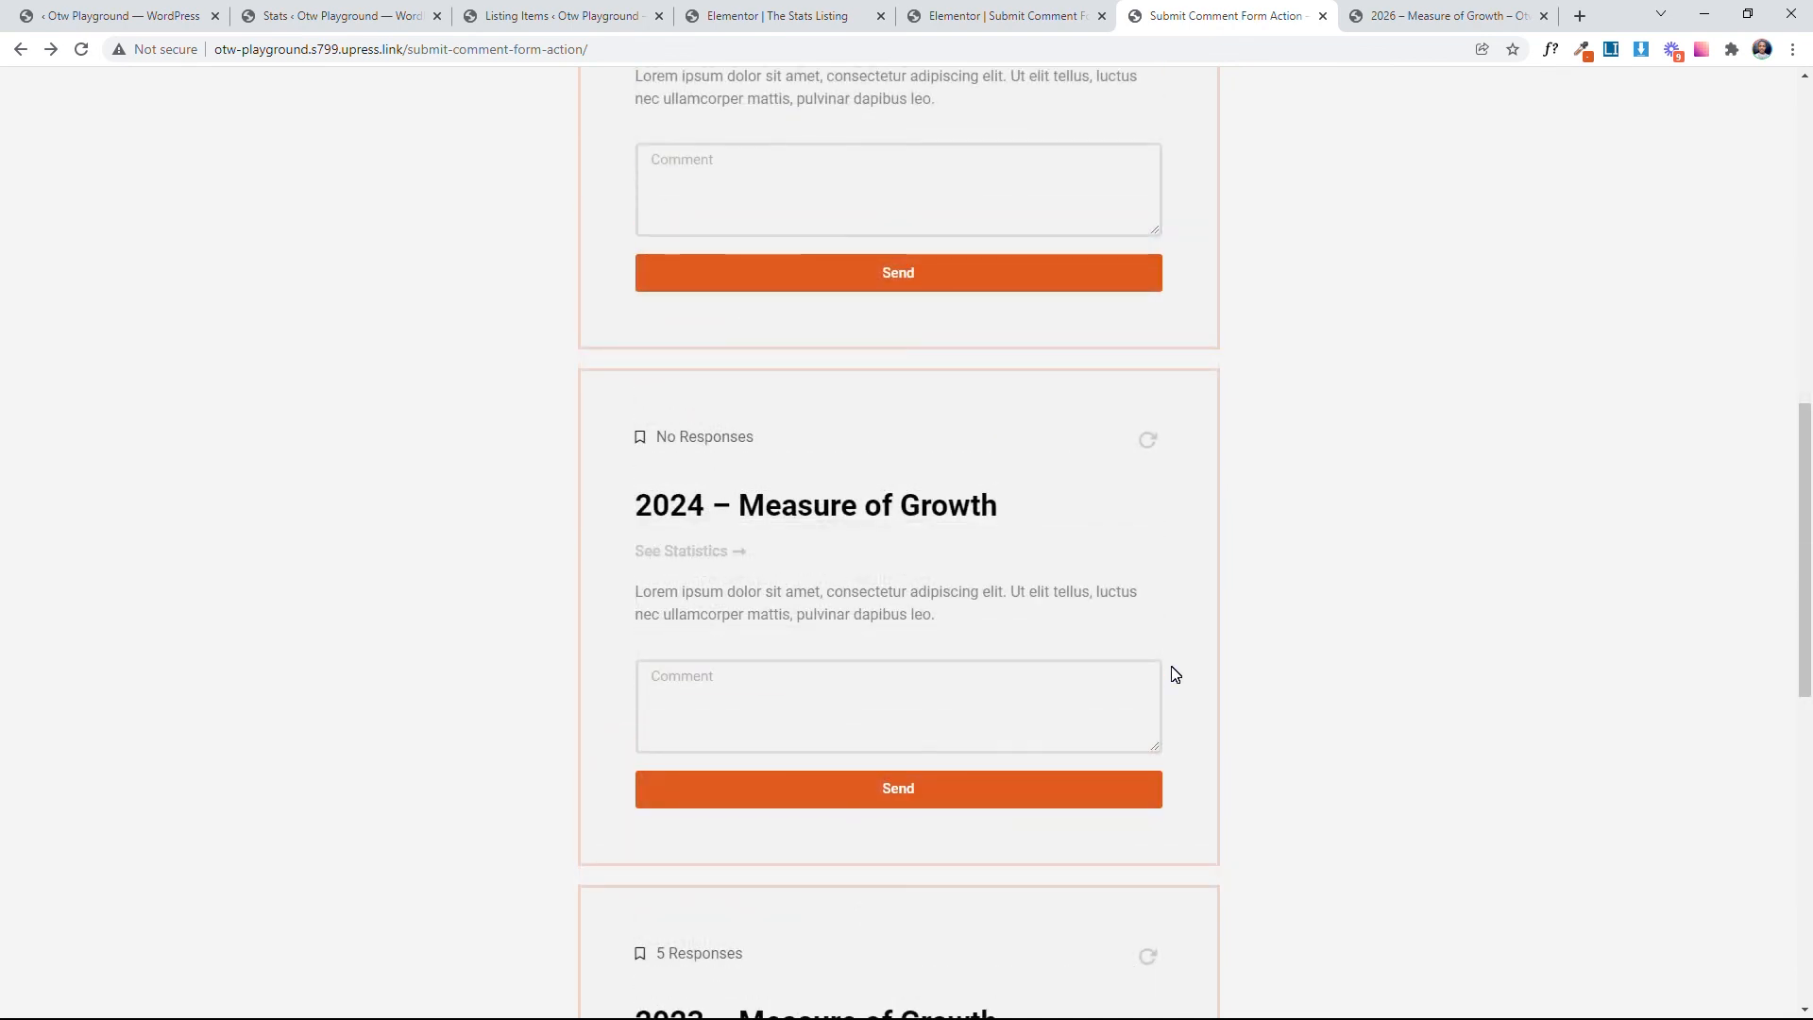